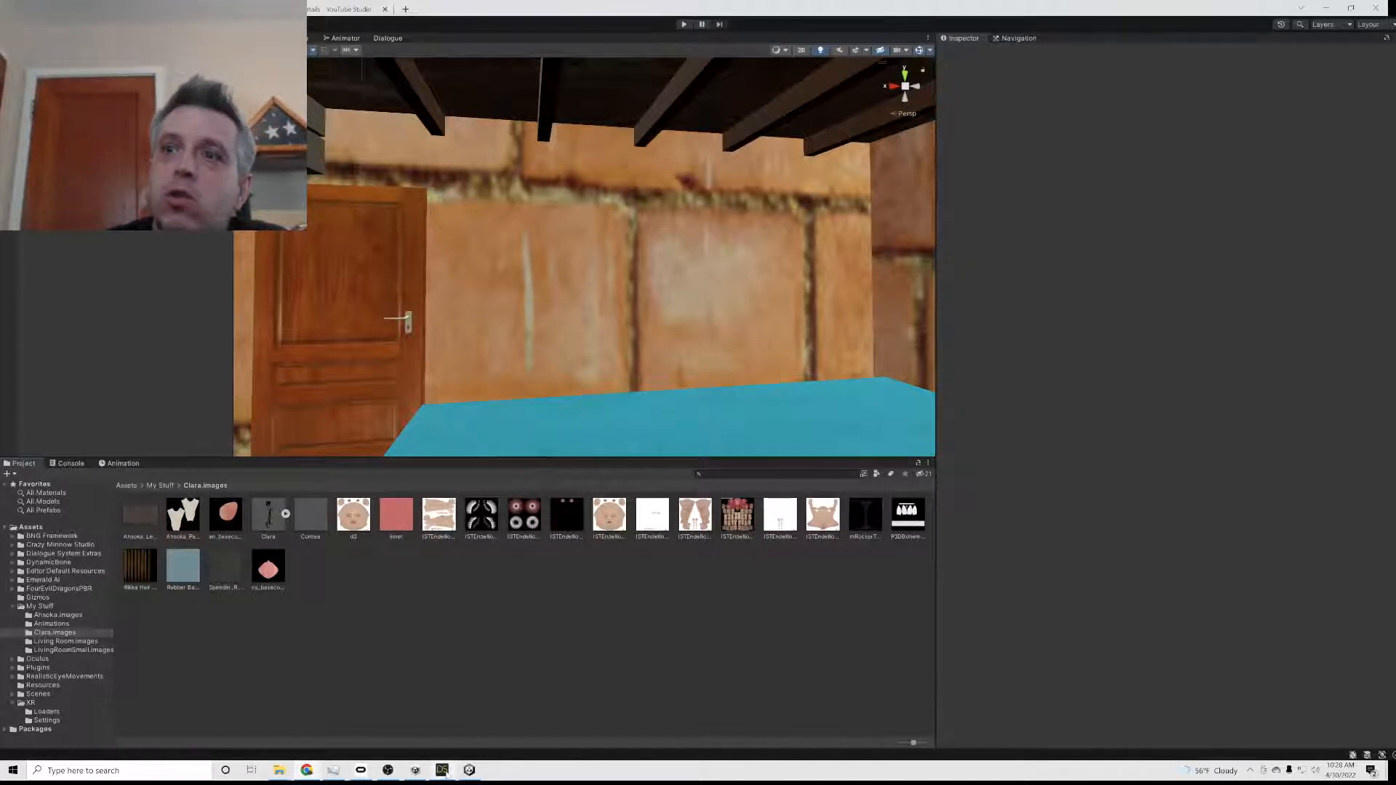
# - Switch to DAZ Studio with the Emily 2 figure loaded
pyautogui.click(448, 776)
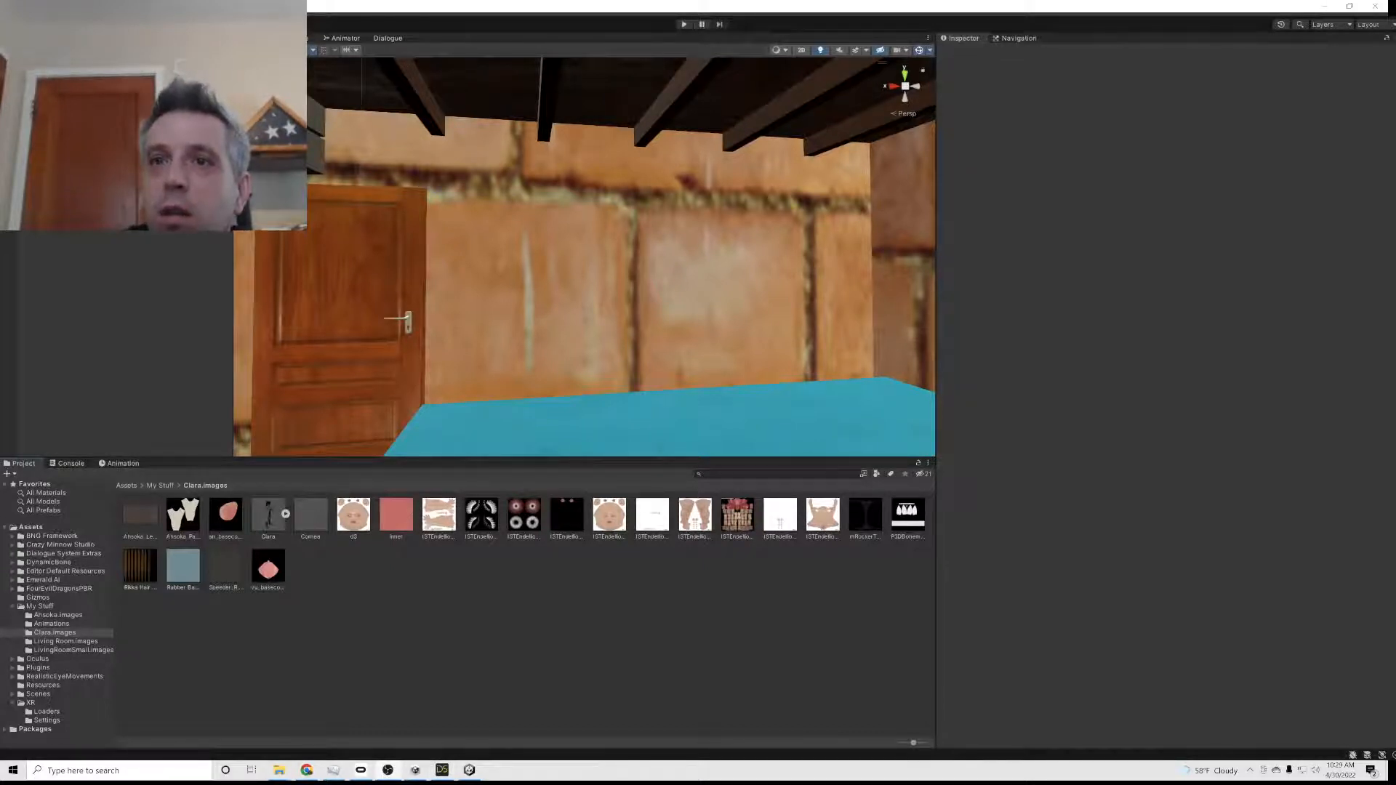
pyautogui.click(412, 646)
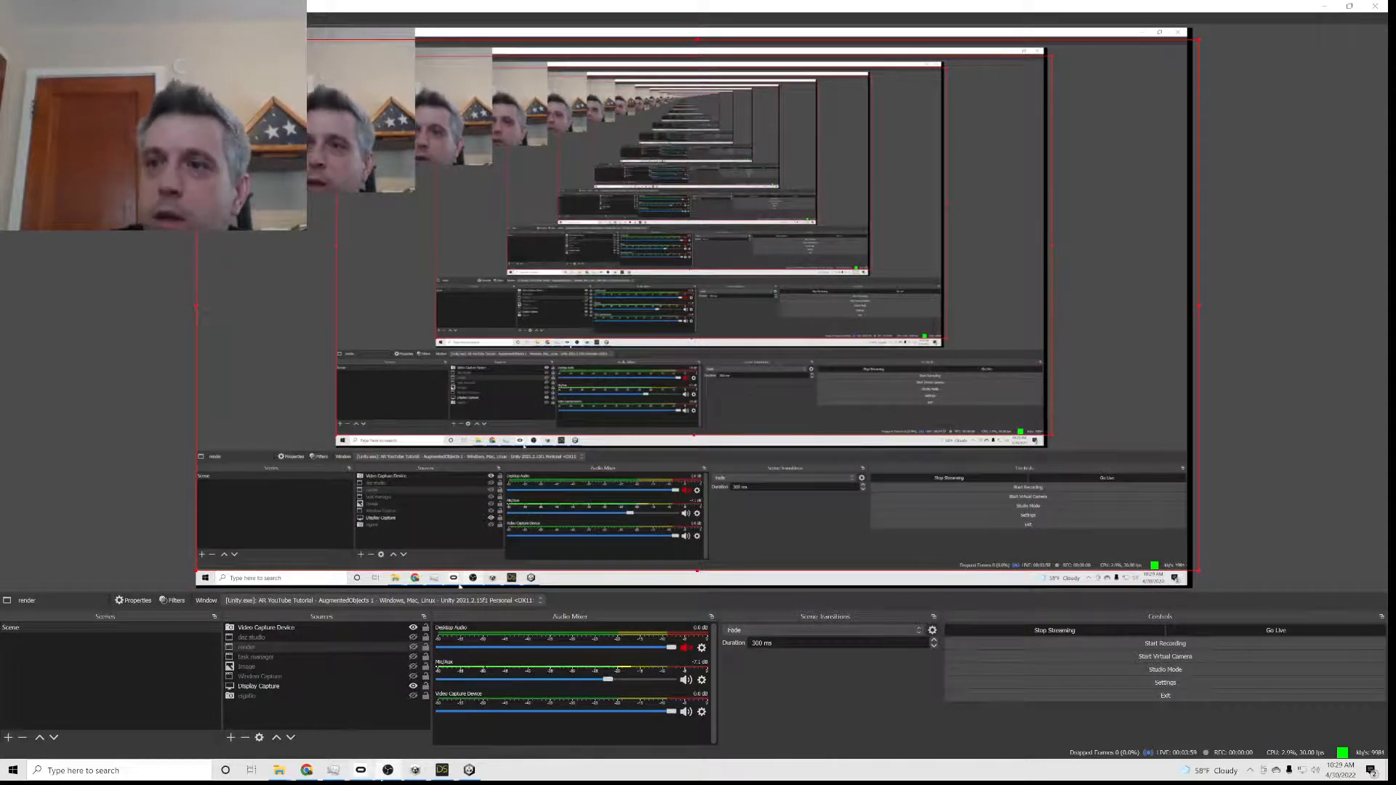
pyautogui.moveTo(443, 772)
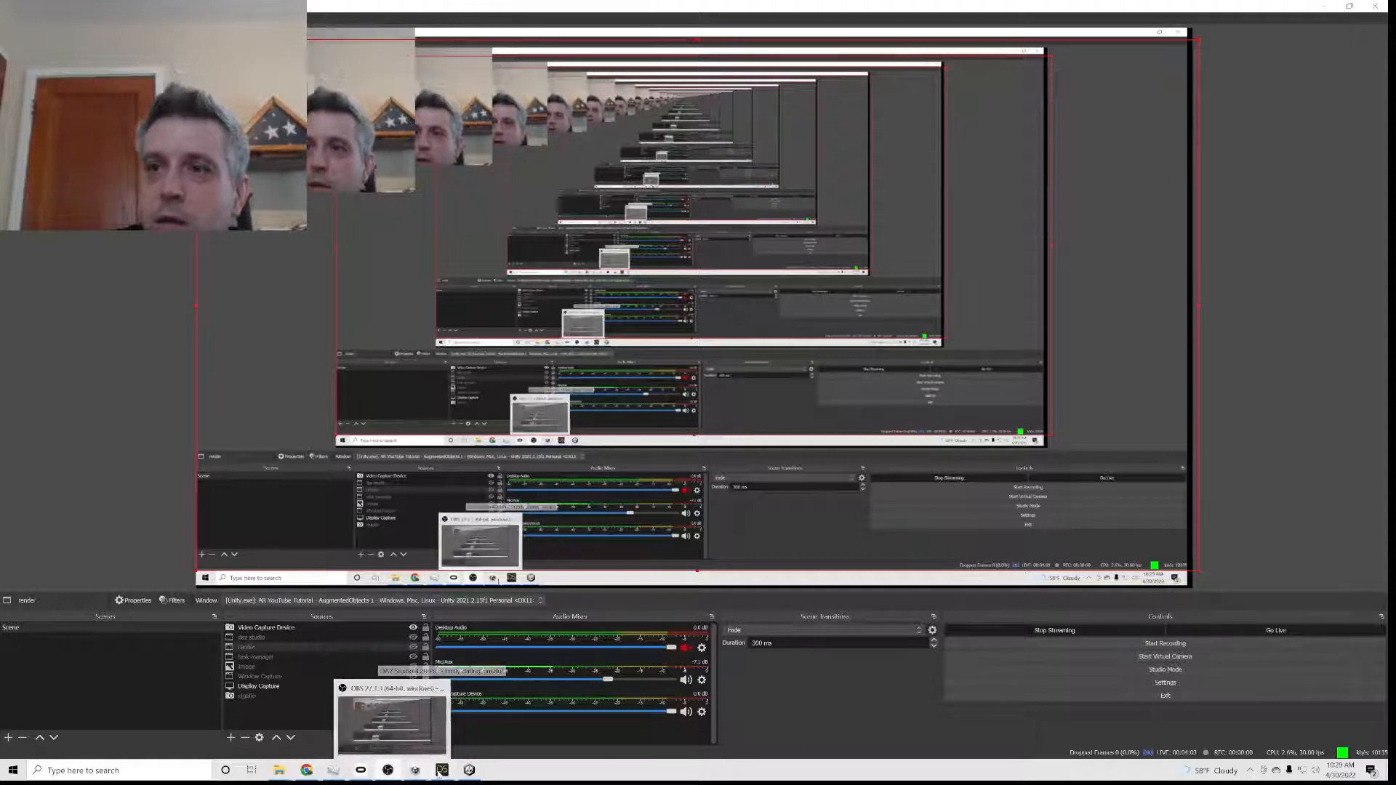
pyautogui.click(443, 771)
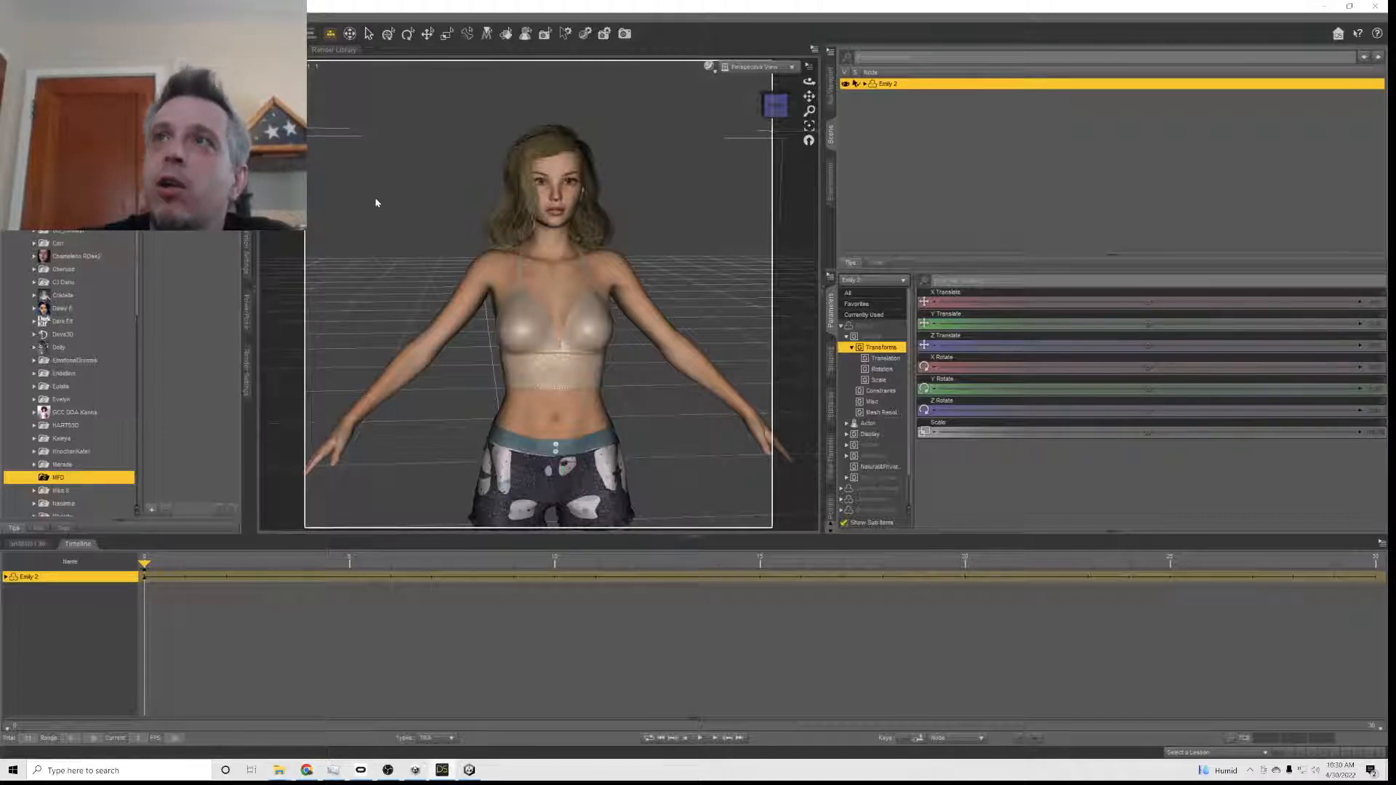
pyautogui.rightClick(426, 231)
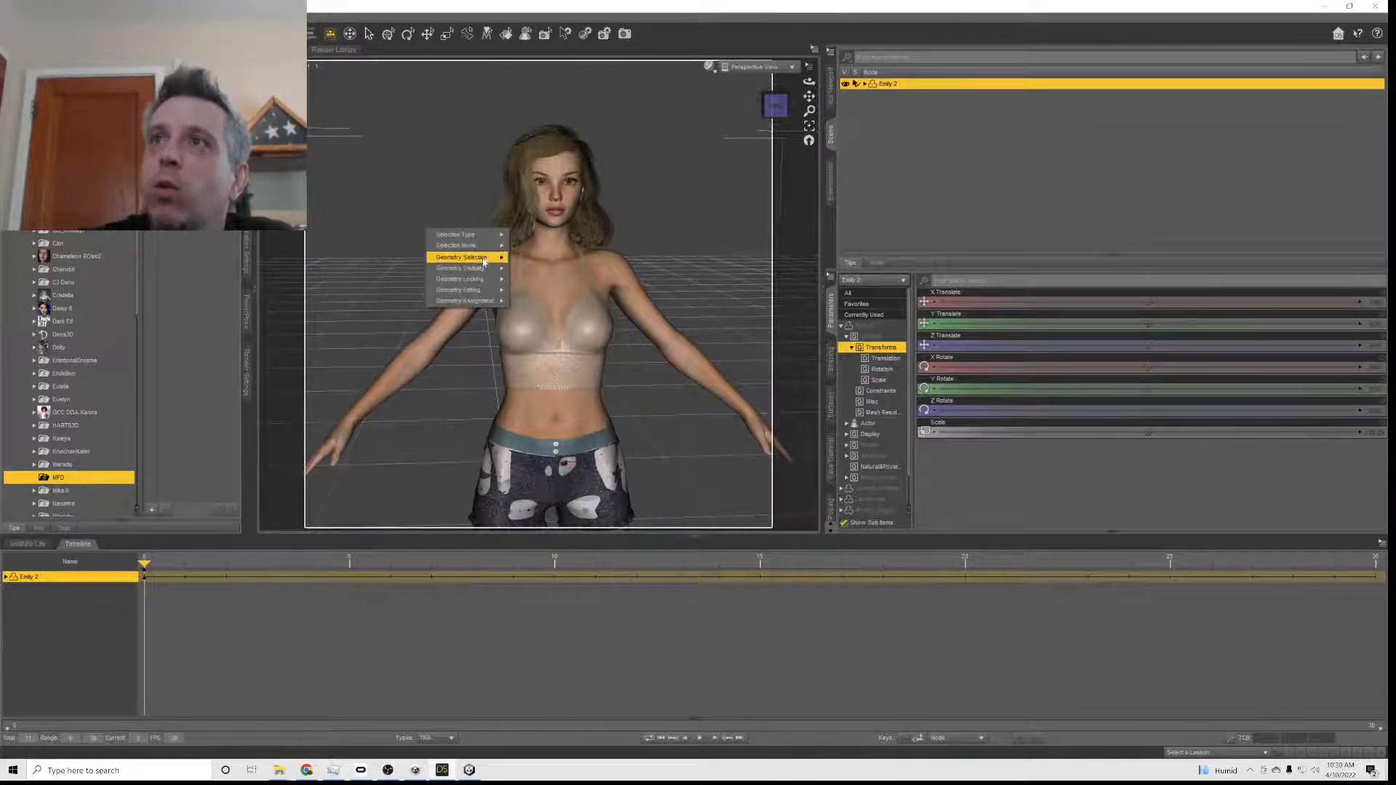
pyautogui.moveTo(465, 300)
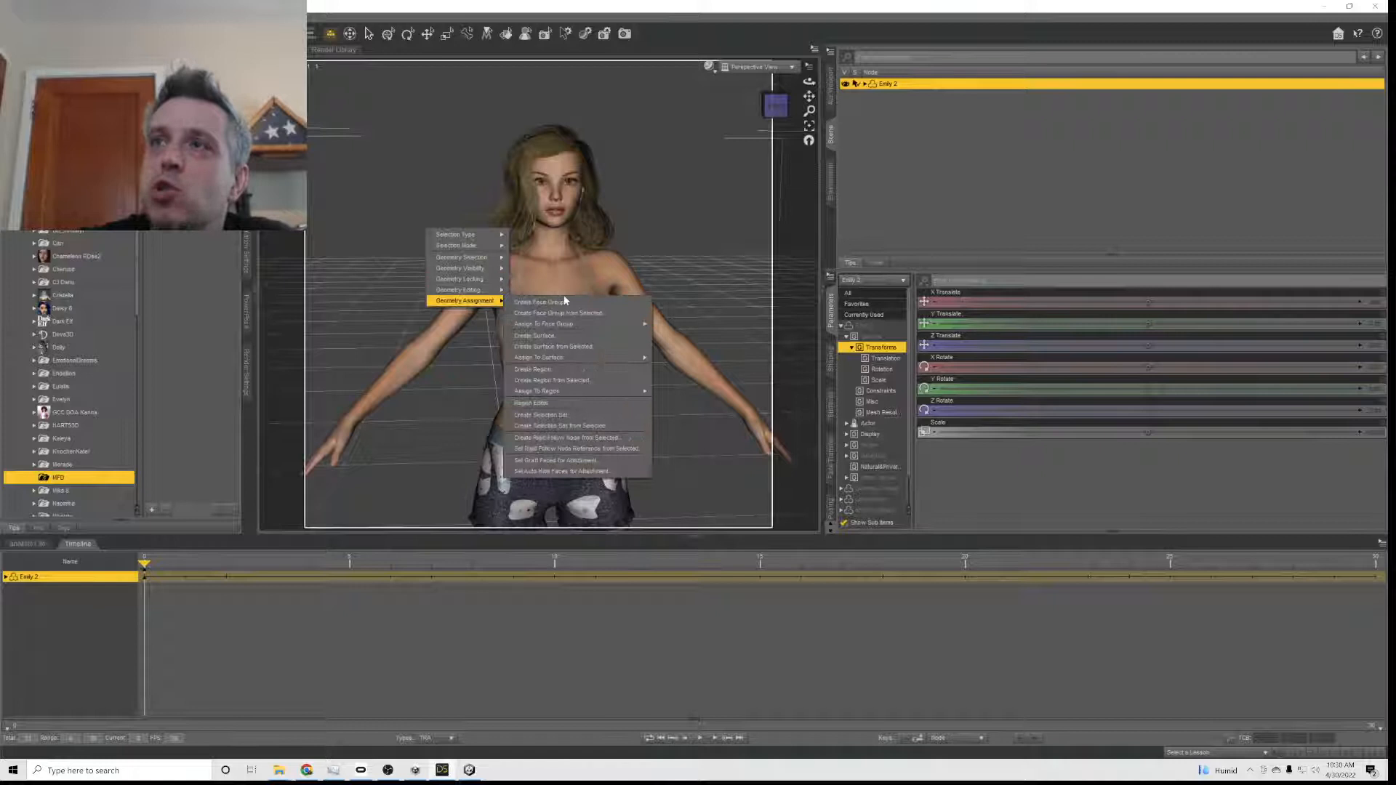
pyautogui.click(615, 260)
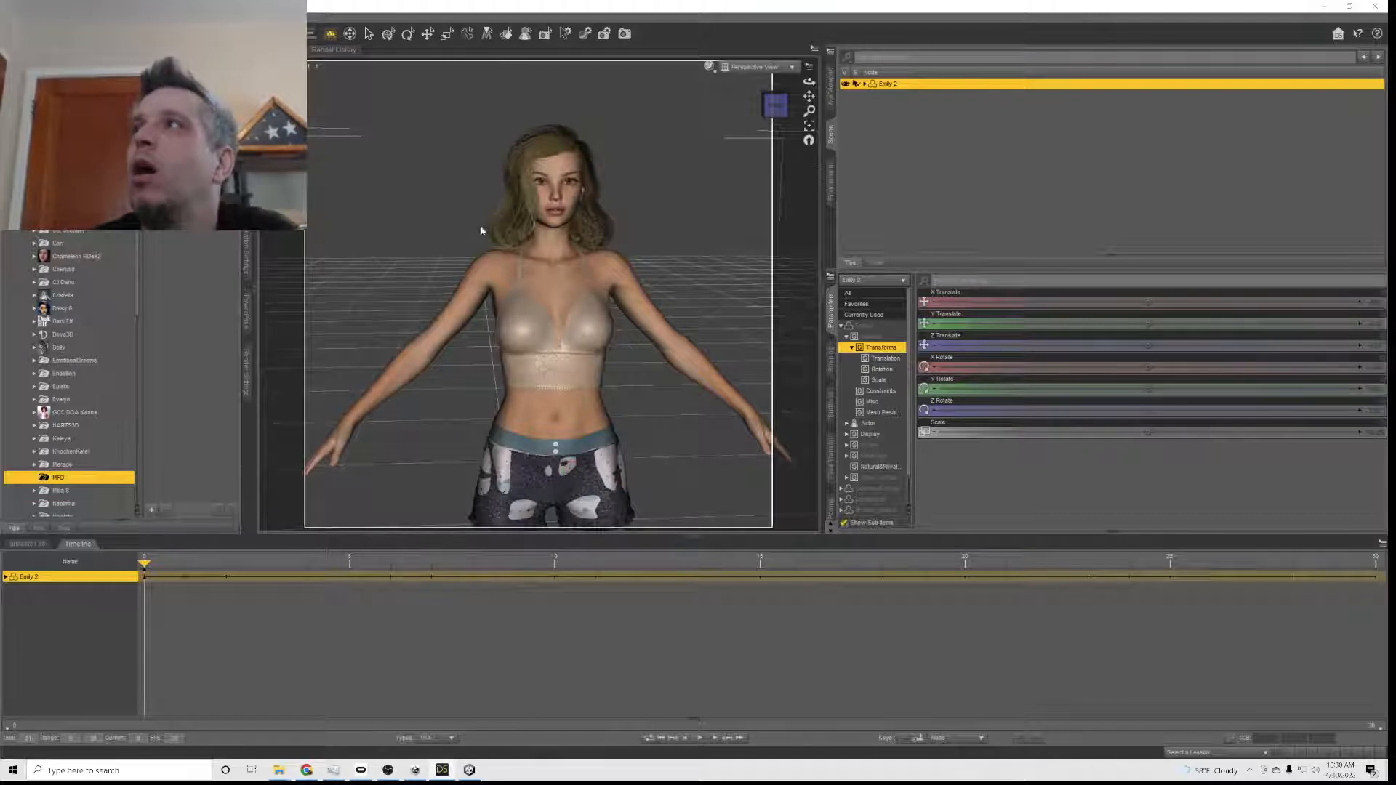
# - Select the Emily 2 figure together with all of its child items in the scene
pyautogui.rightClick(896, 86)
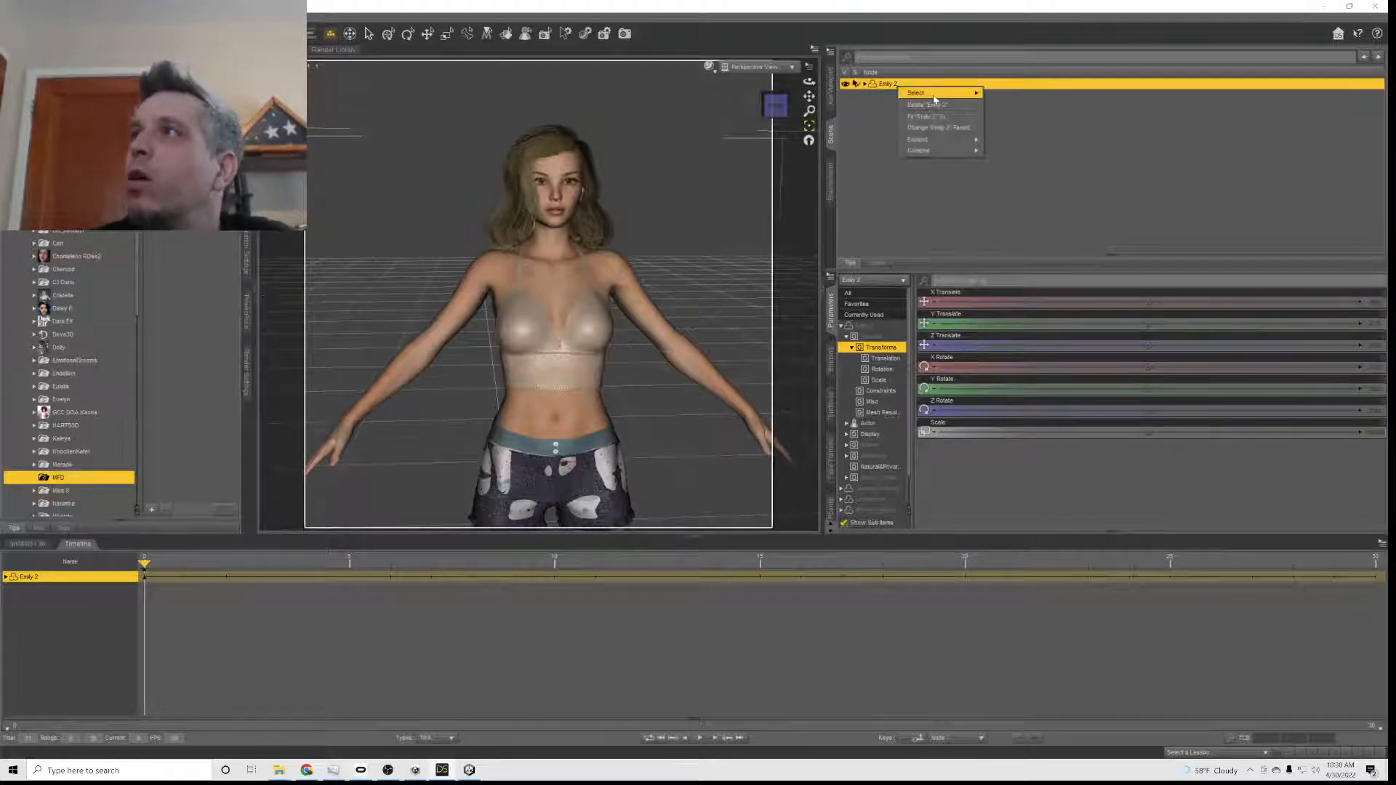
pyautogui.moveTo(960, 94)
pyautogui.click(1021, 162)
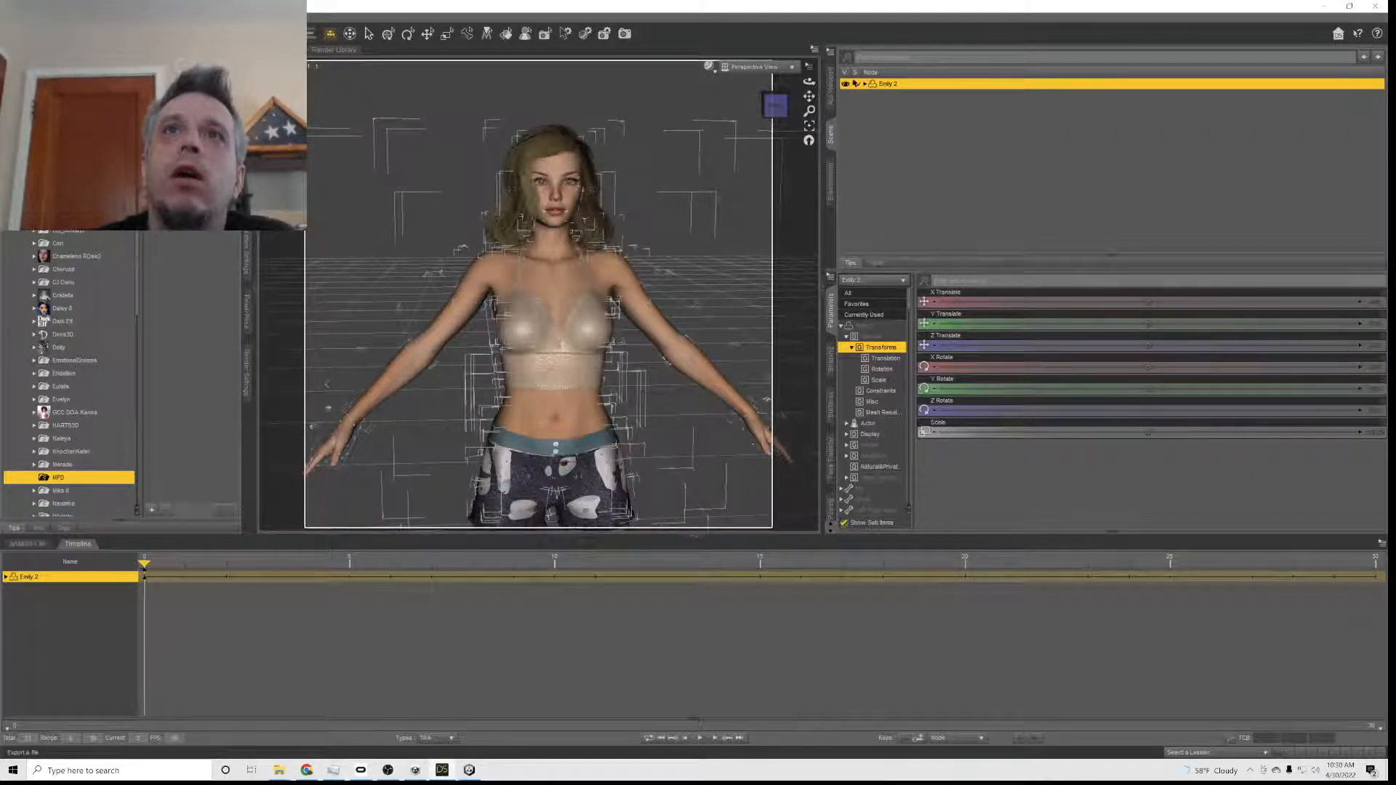
# - Export the scene as an Autodesk FBX file named Emily VR in the 4-25 Experimental folder
pyautogui.click(109, 189)
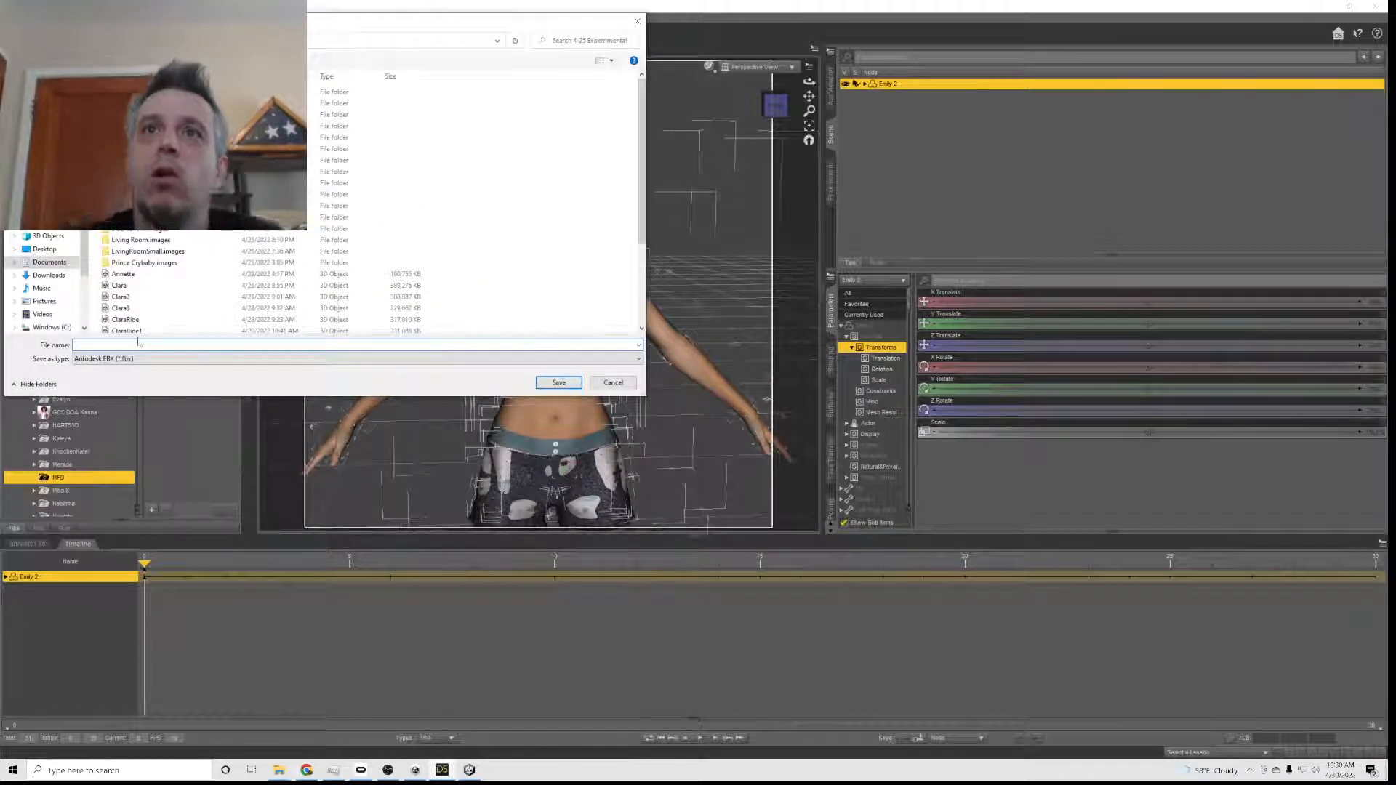
pyautogui.write('Emily VR')
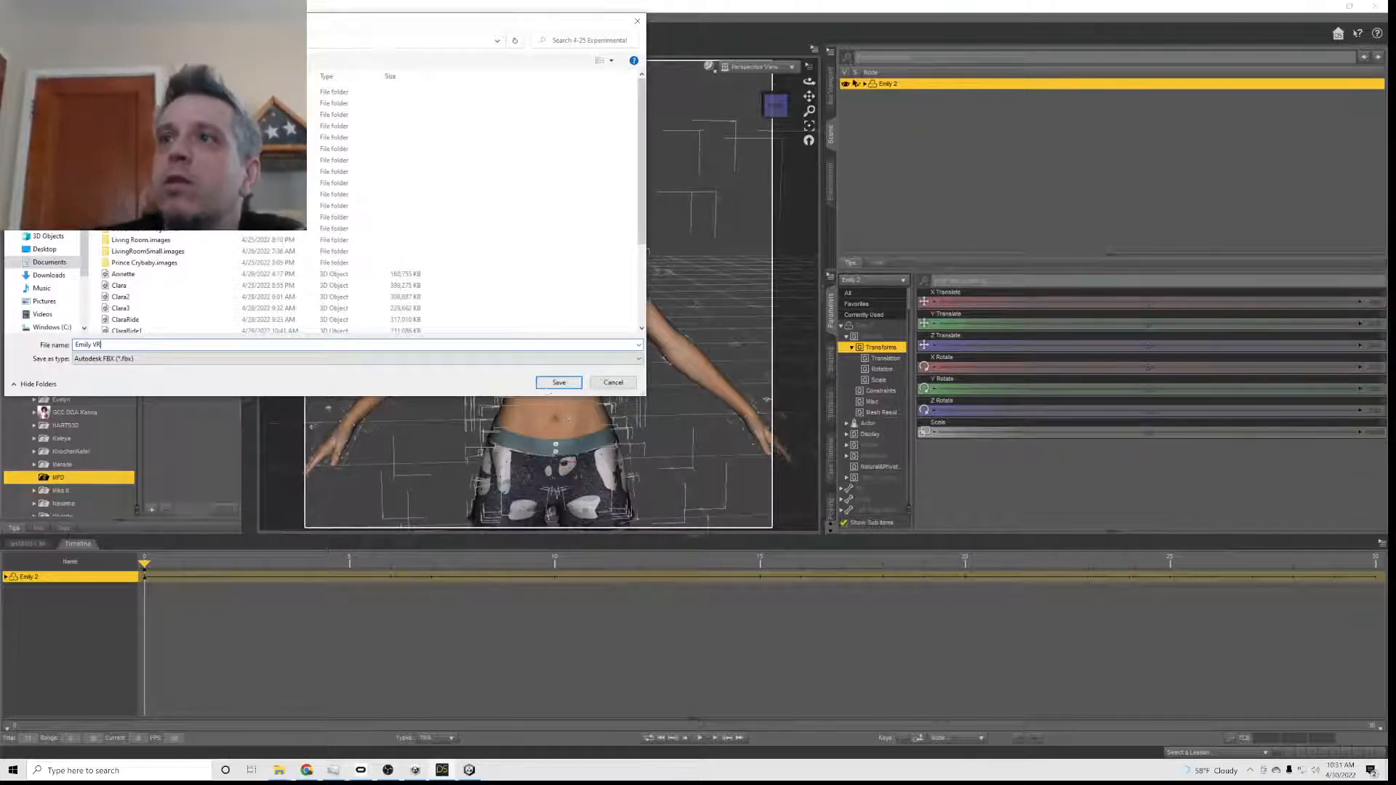
pyautogui.click(555, 383)
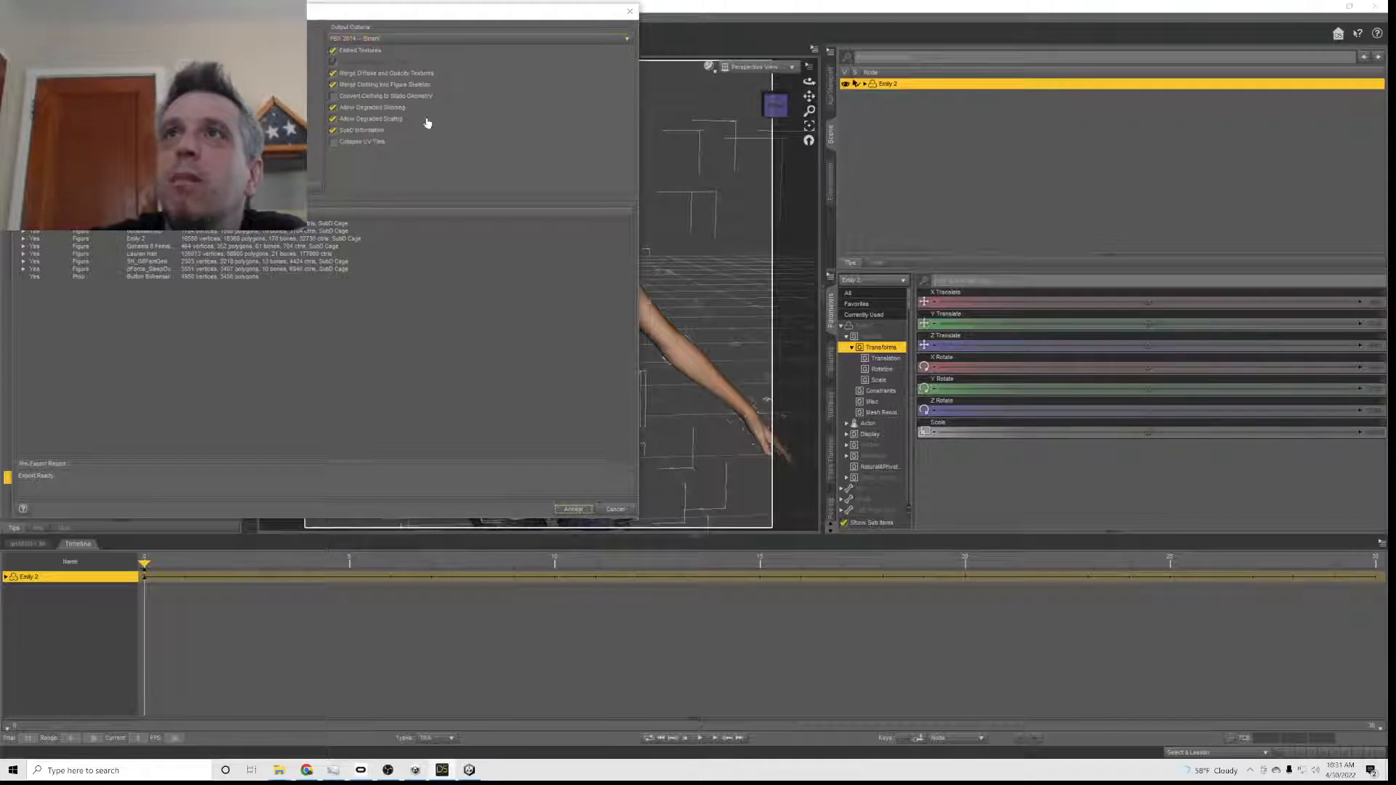
# - Keep Embed Textures and Merge Diffuse and Opacity Textures enabled in the FBX options and start the export
pyautogui.click(361, 52)
pyautogui.click(361, 52)
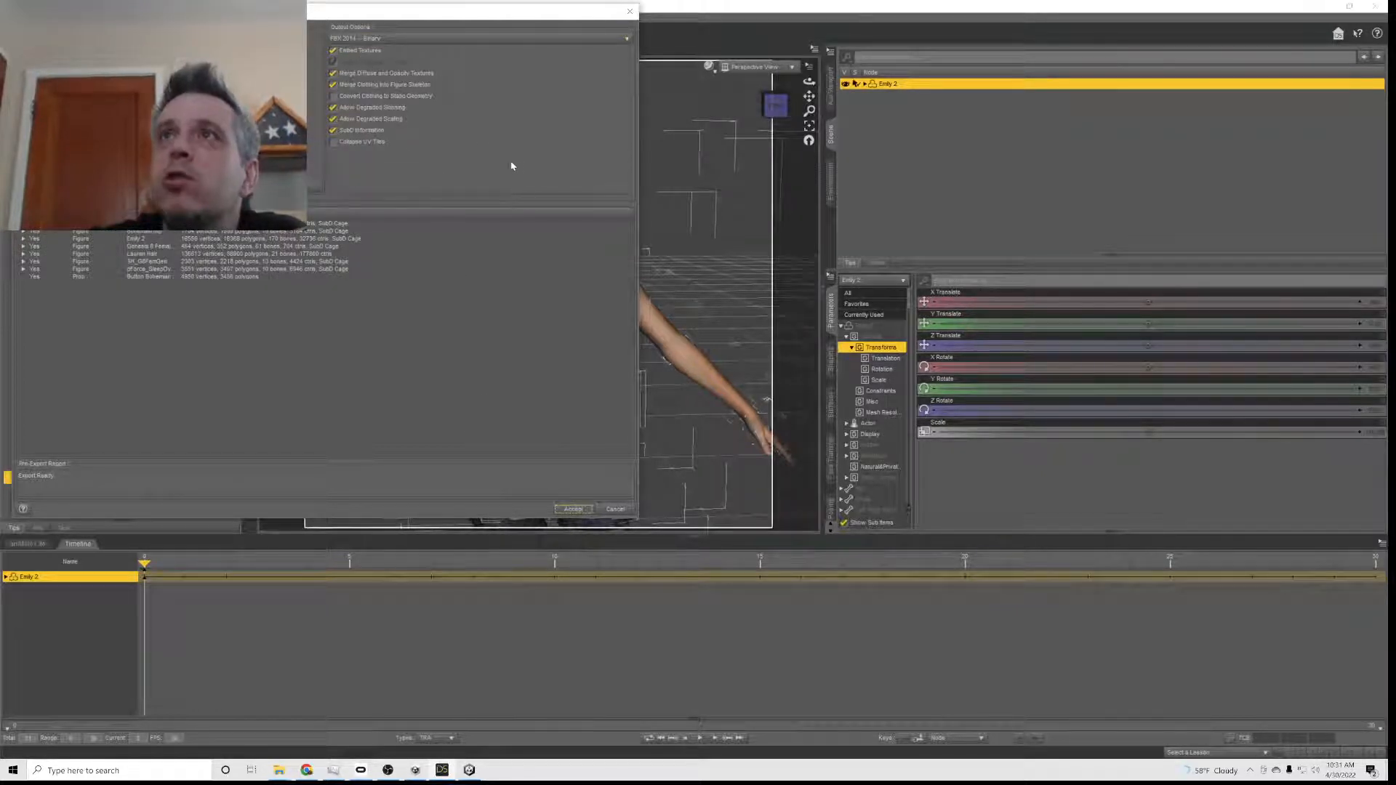
pyautogui.click(363, 74)
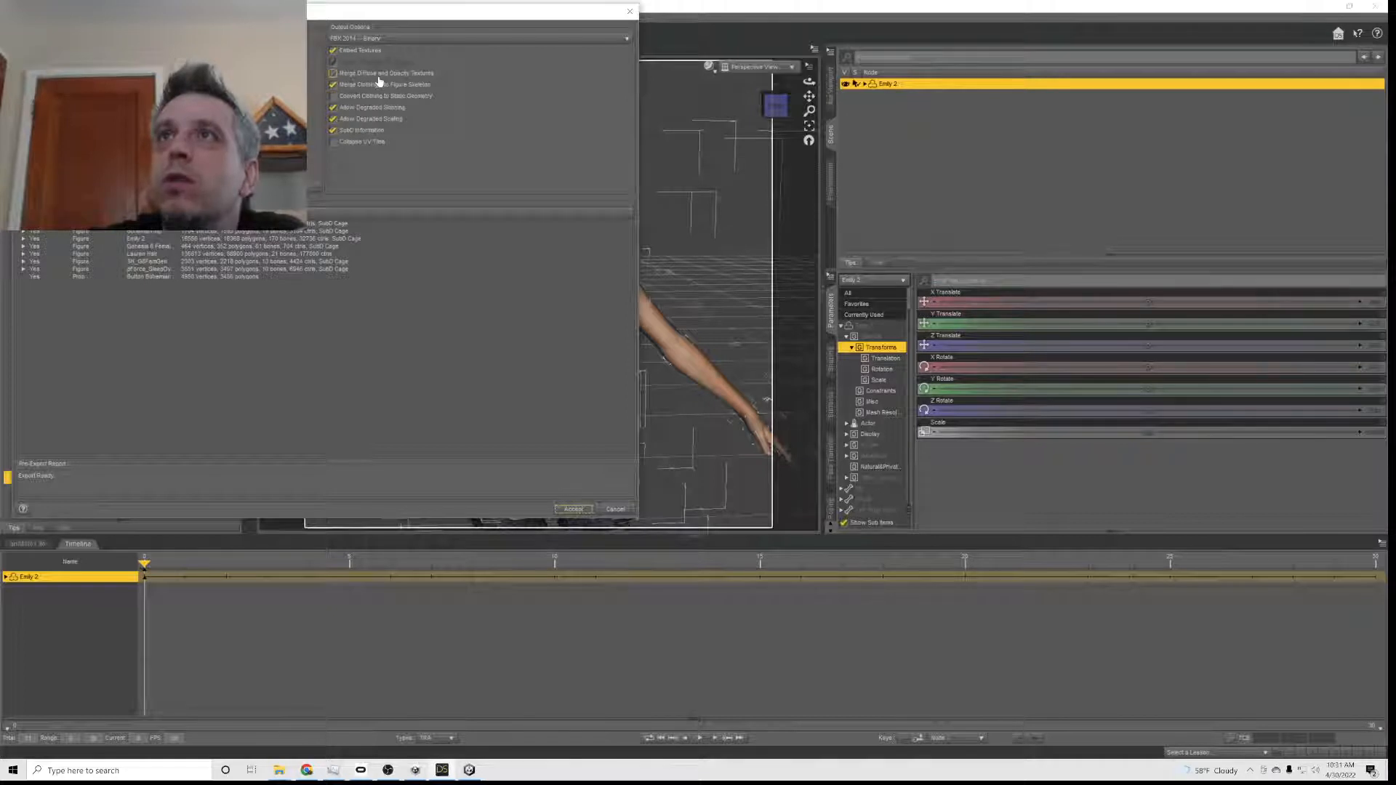
pyautogui.click(380, 74)
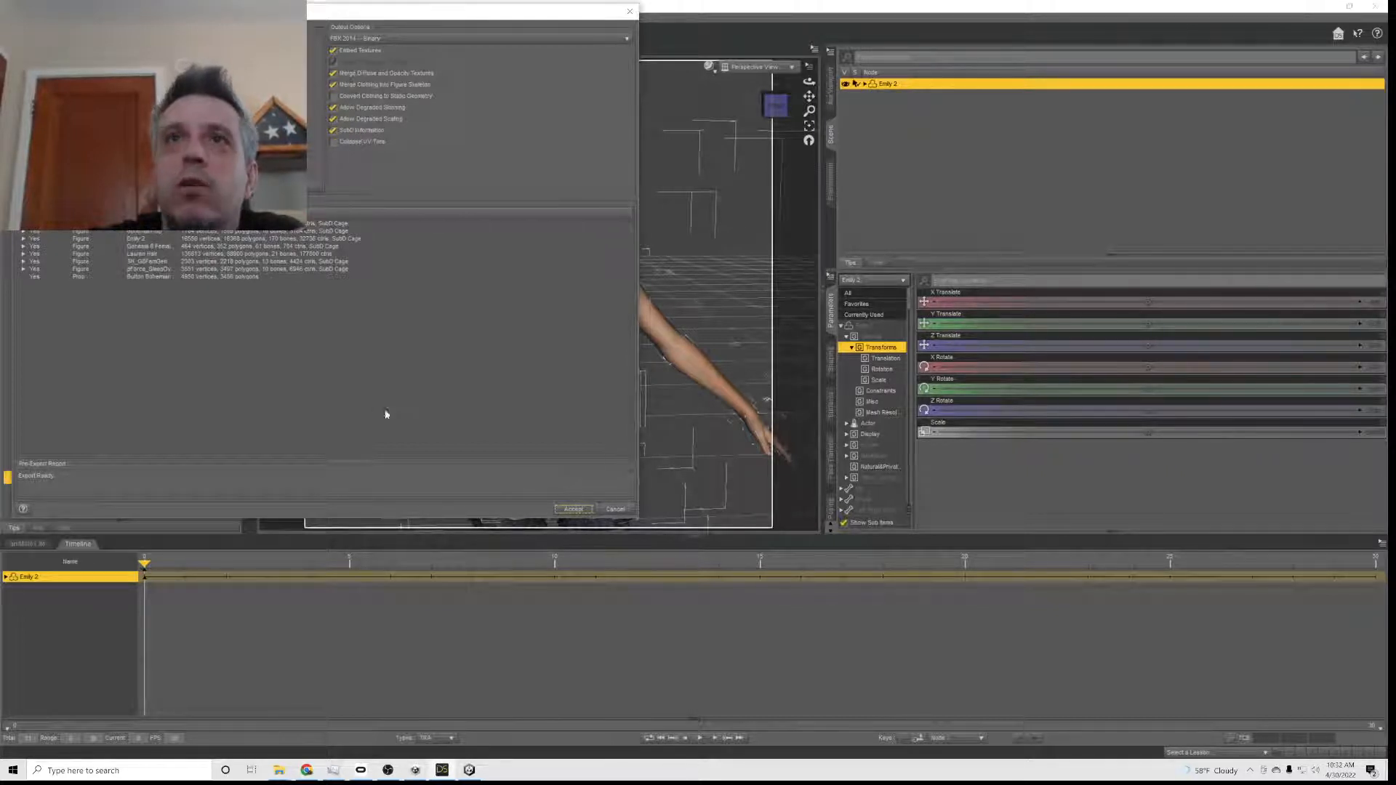
pyautogui.click(573, 509)
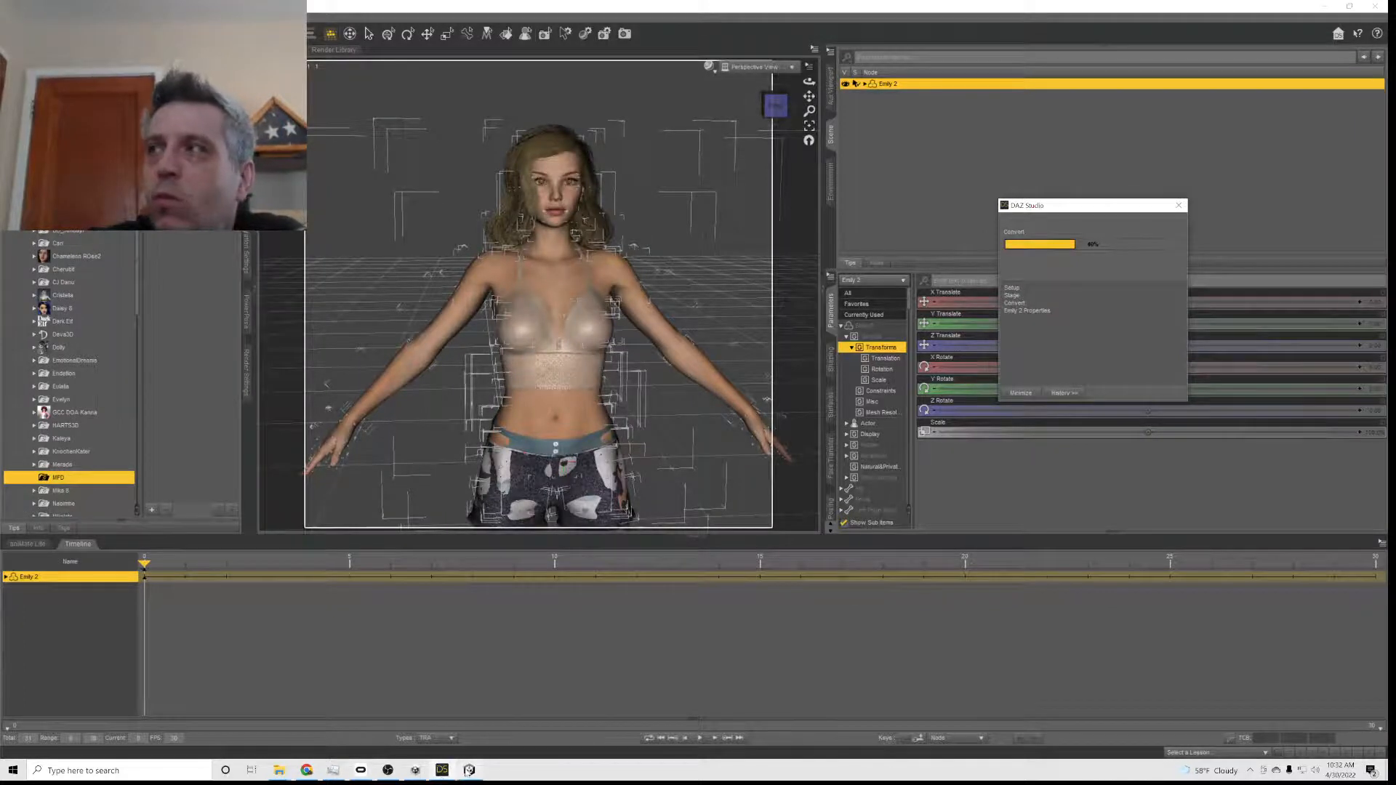
# - Switch to Unity and open the My Stuff assets folder
pyautogui.moveTo(469, 771)
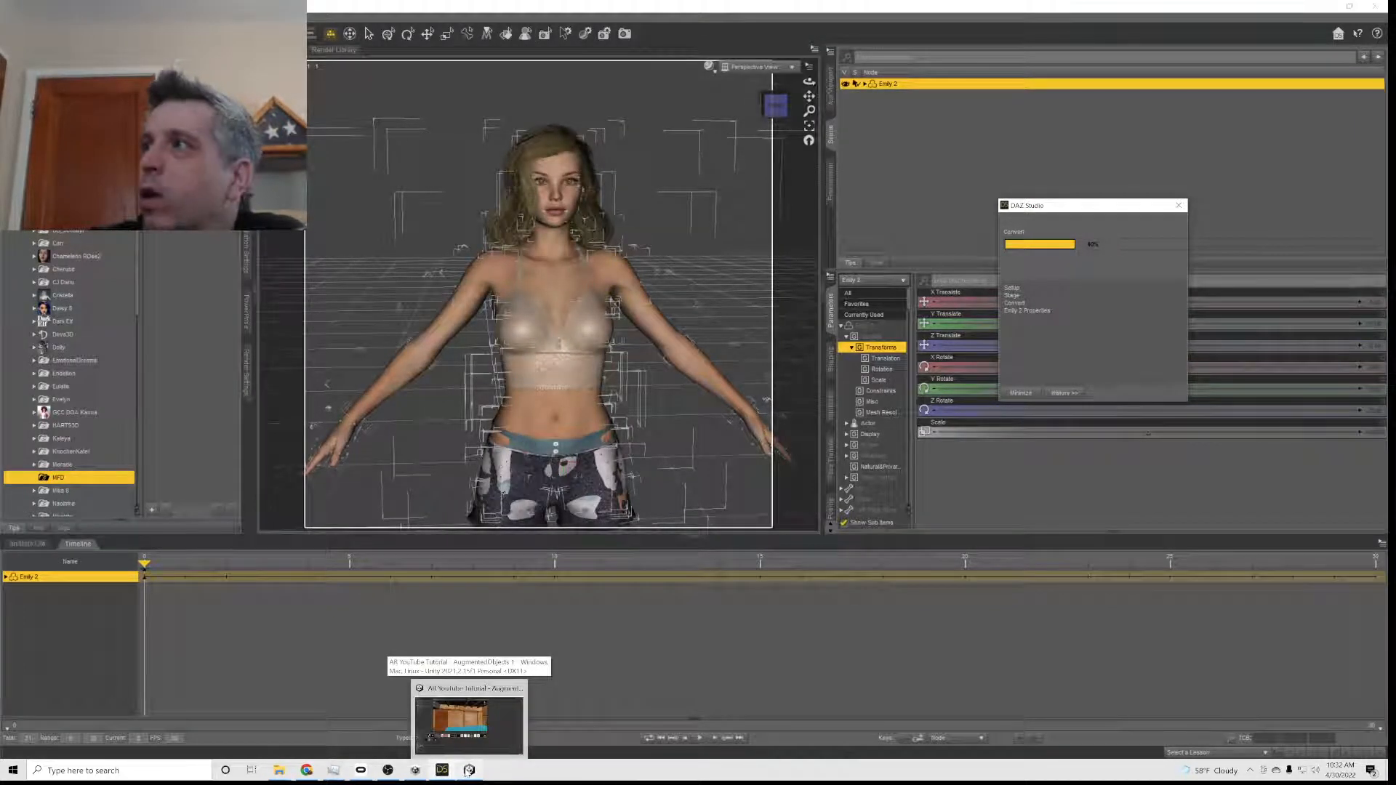
pyautogui.click(469, 771)
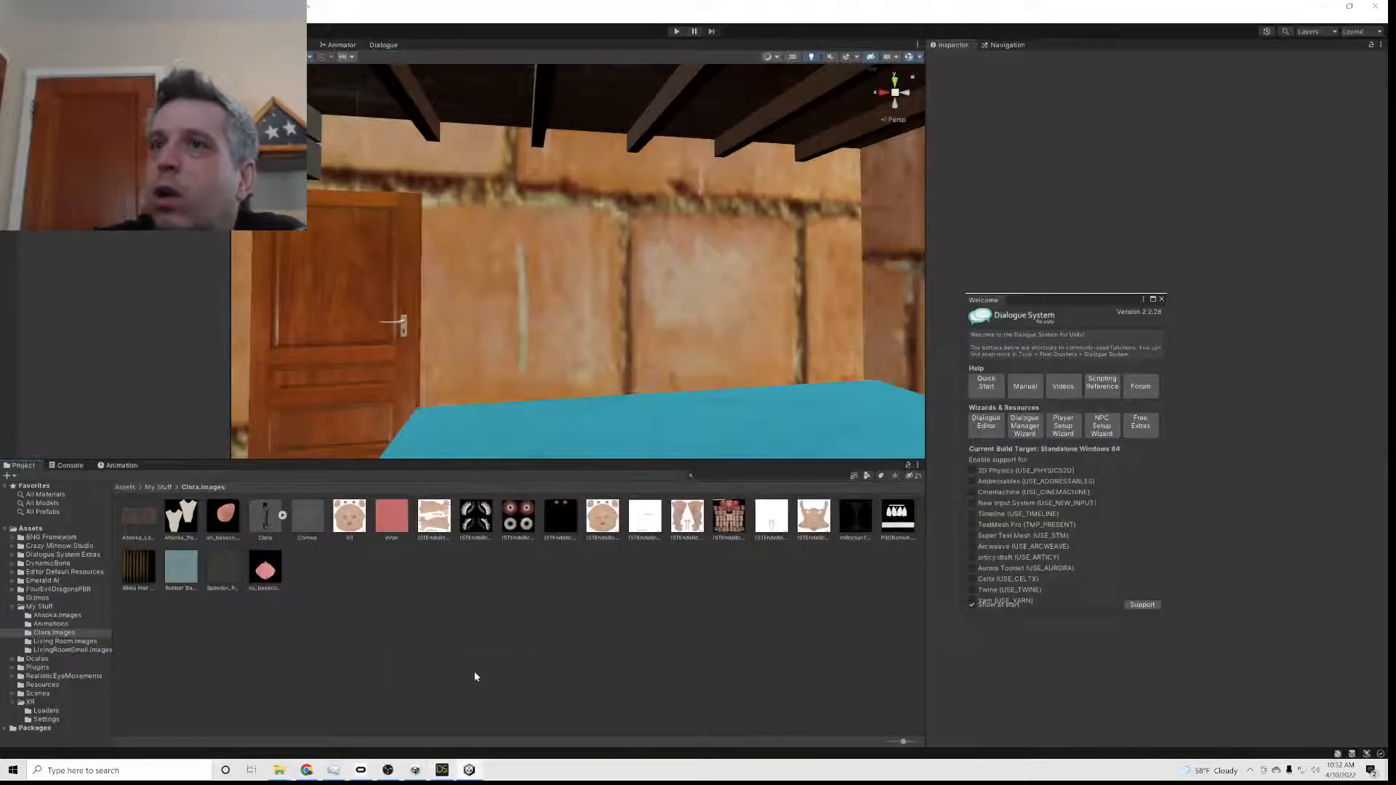
pyautogui.click(160, 488)
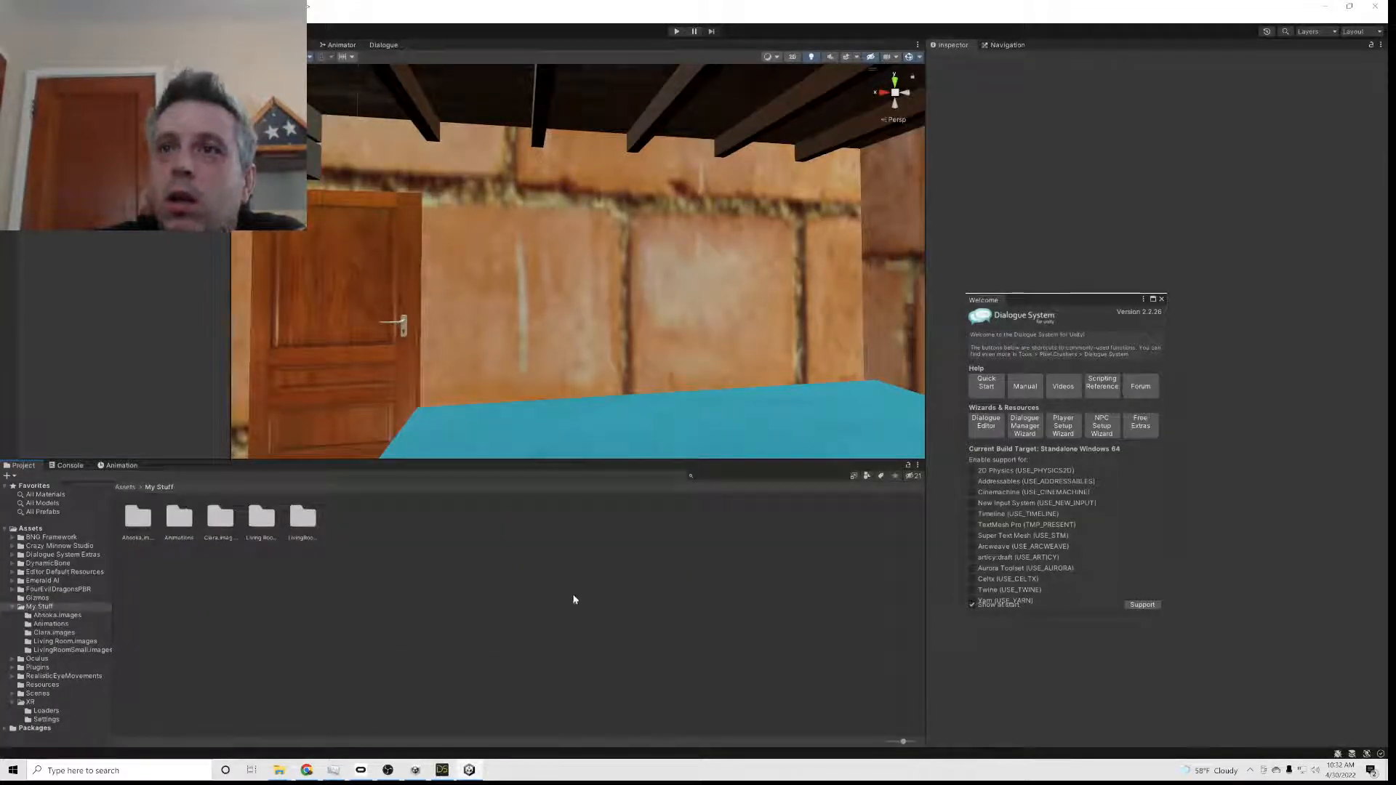
# - Return to DAZ Studio and check the progress of the FBX export
pyautogui.click(443, 771)
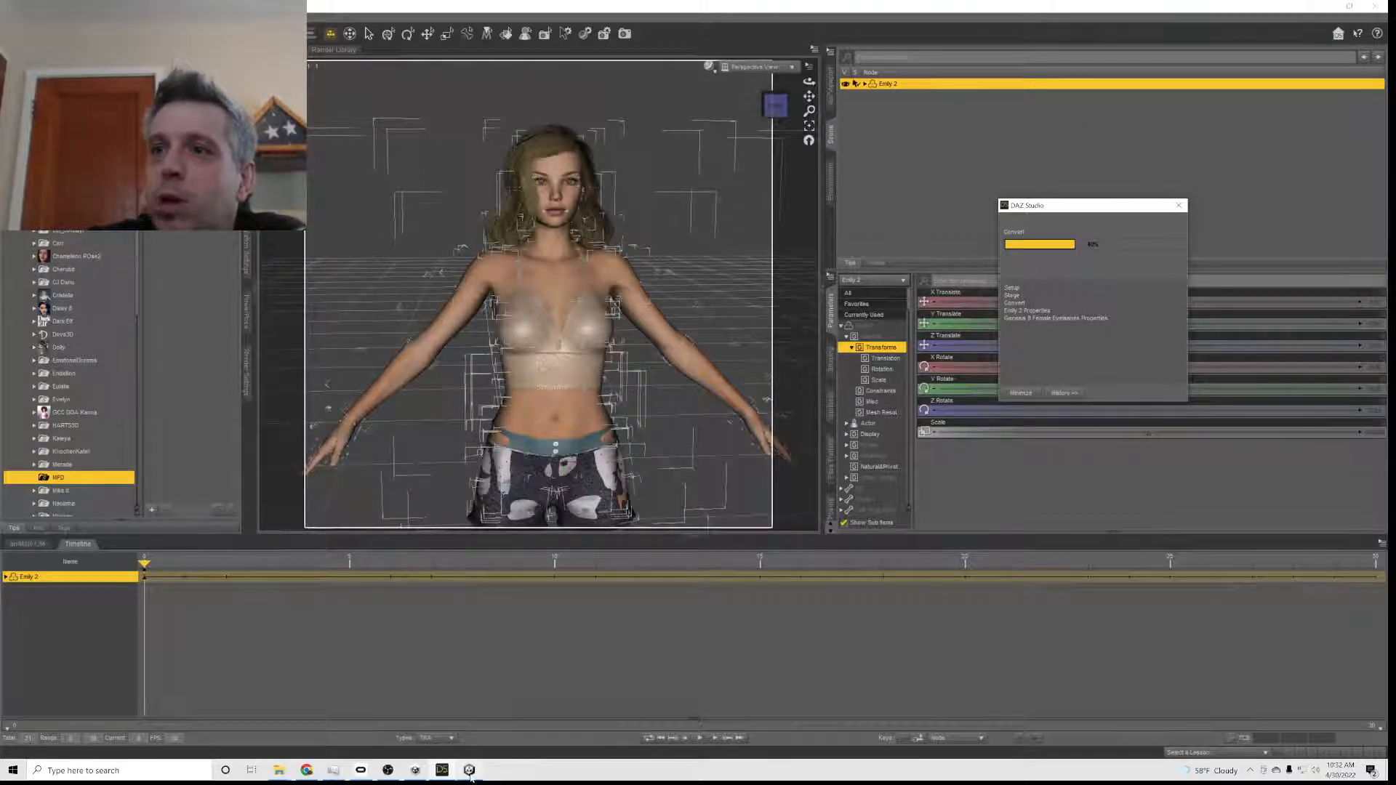
pyautogui.moveTo(471, 778)
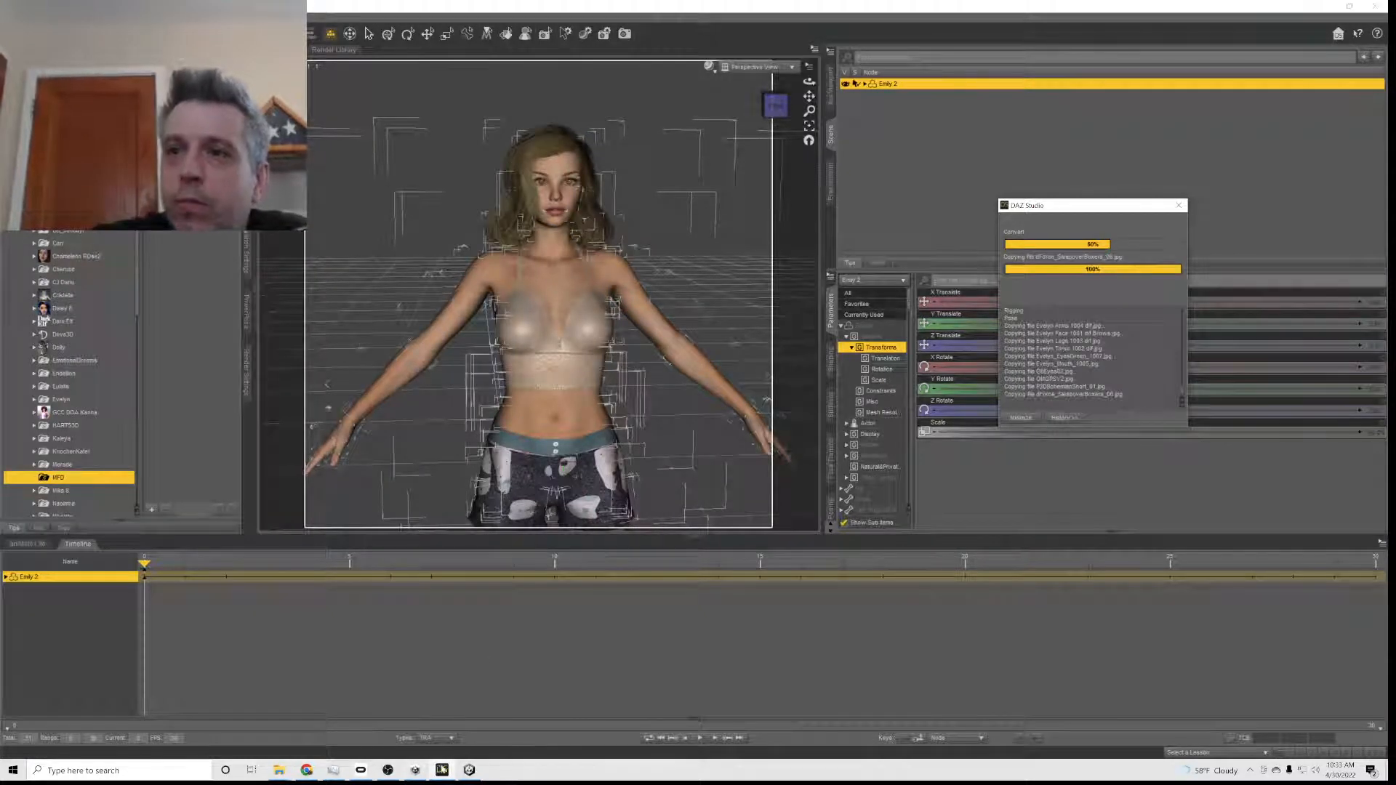
pyautogui.moveTo(391, 772)
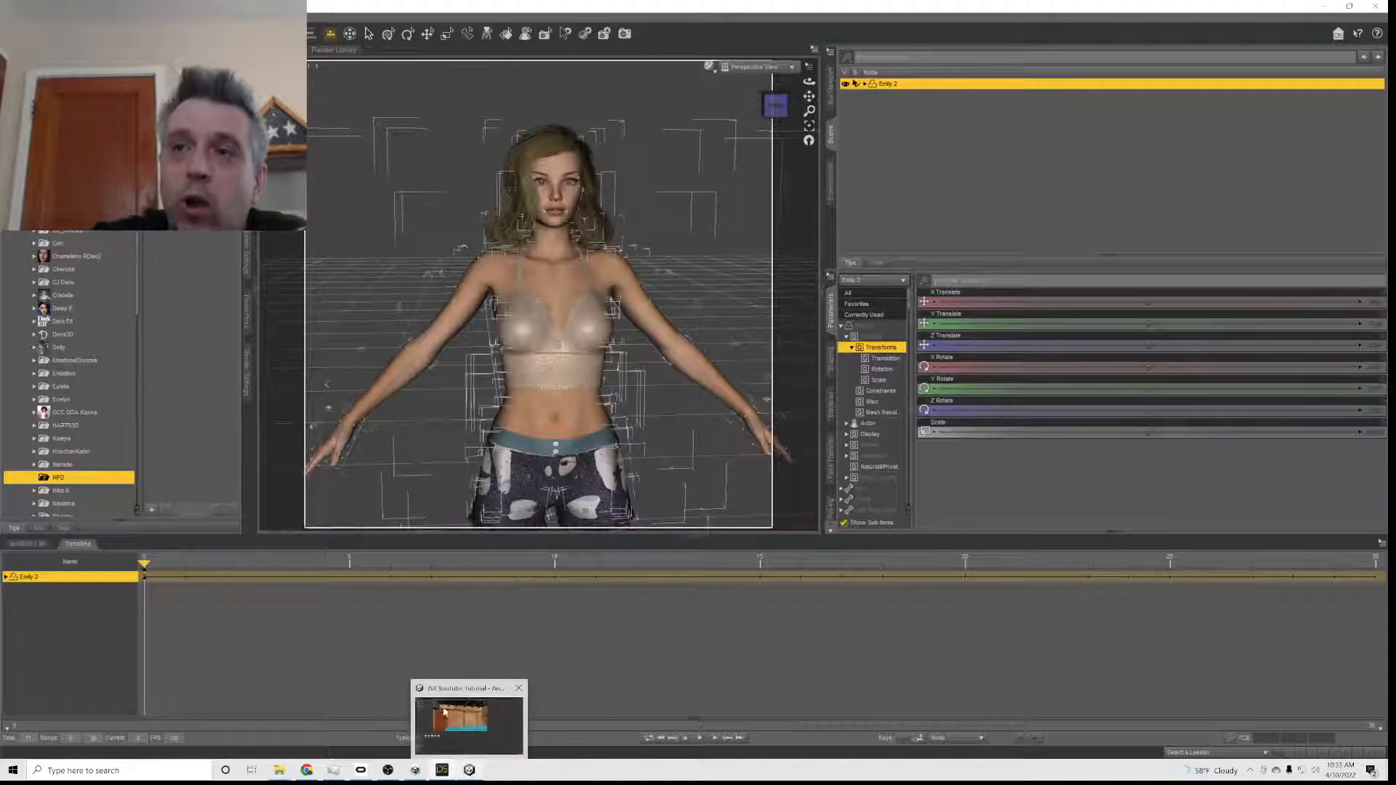
# - Import the Emily VR.images folder from 4-25 Experimental into Unity's My Stuff folder
pyautogui.click(469, 770)
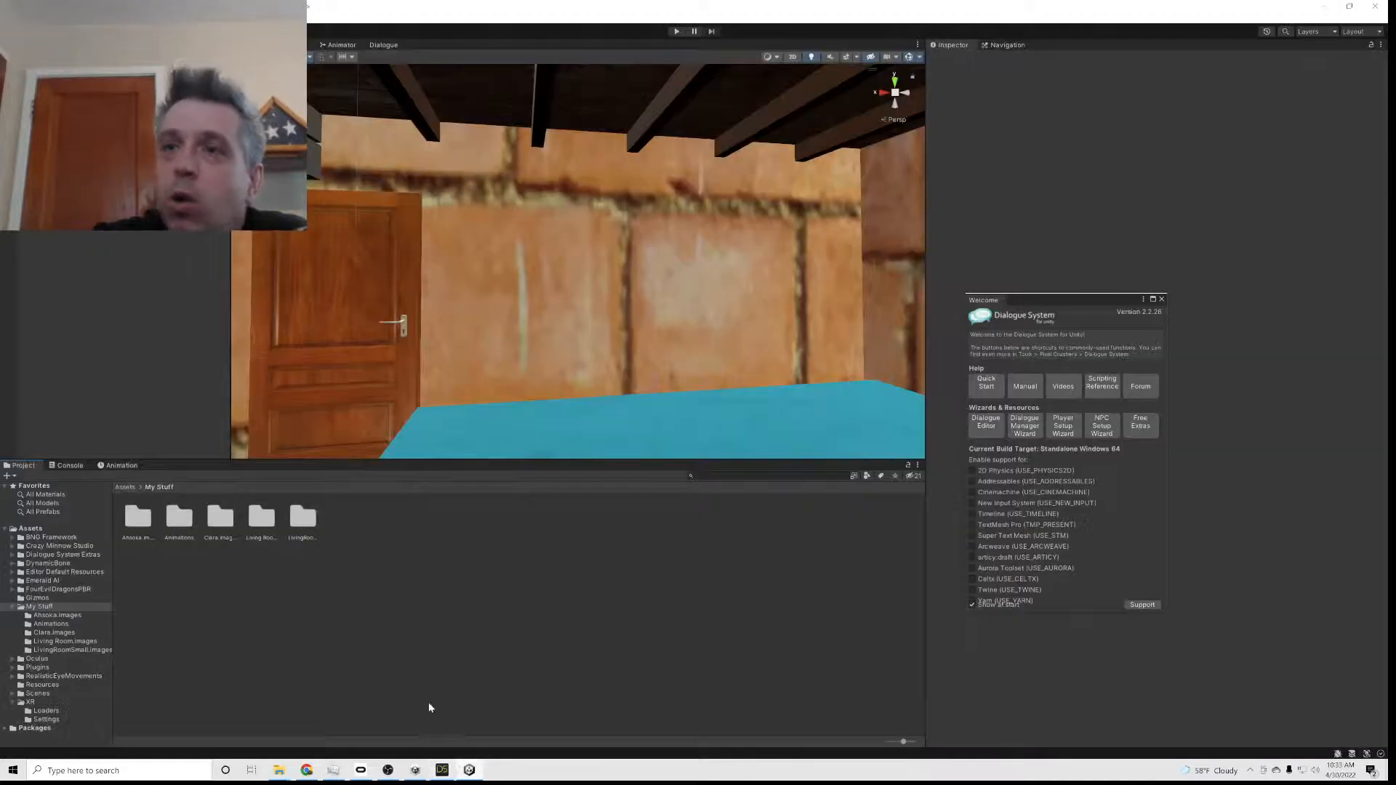
pyautogui.moveTo(279, 770)
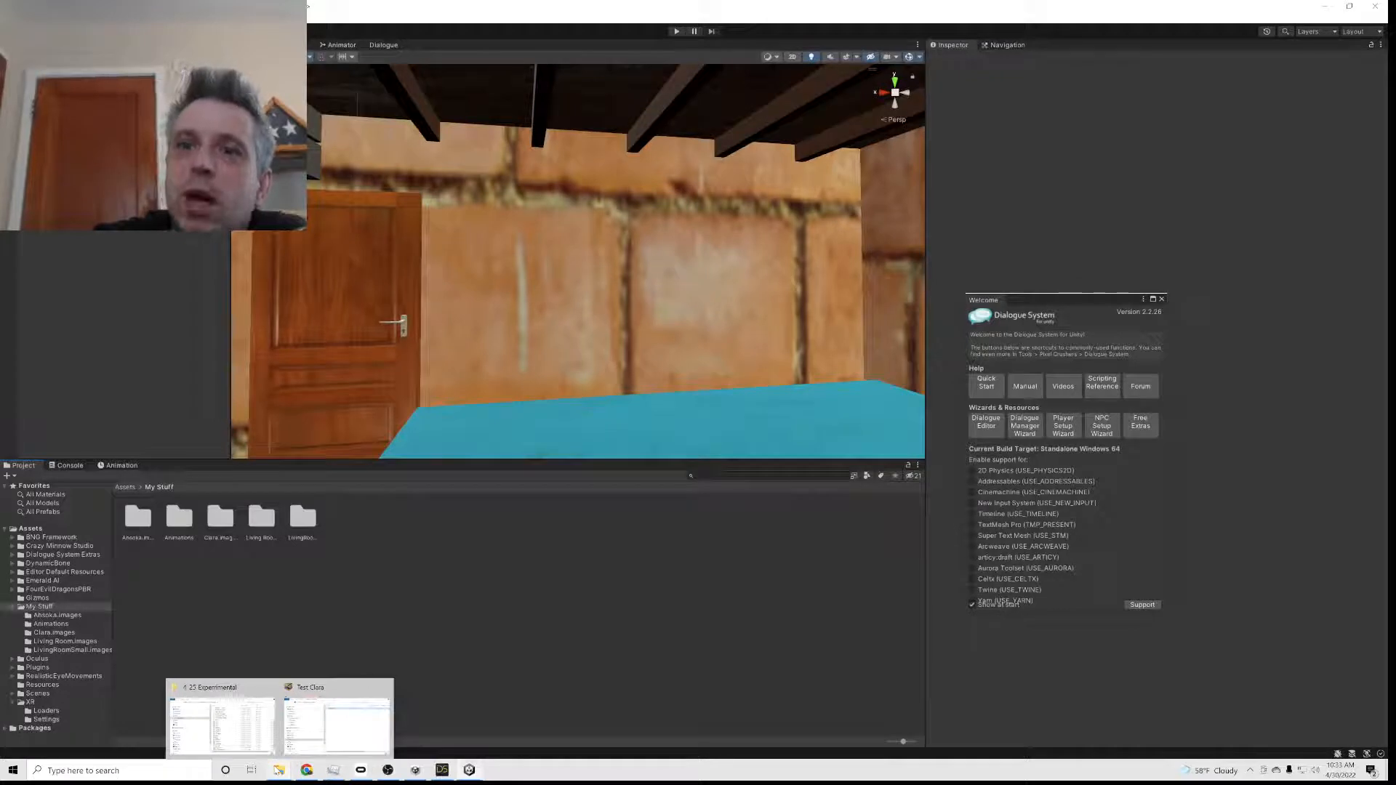
pyautogui.click(221, 723)
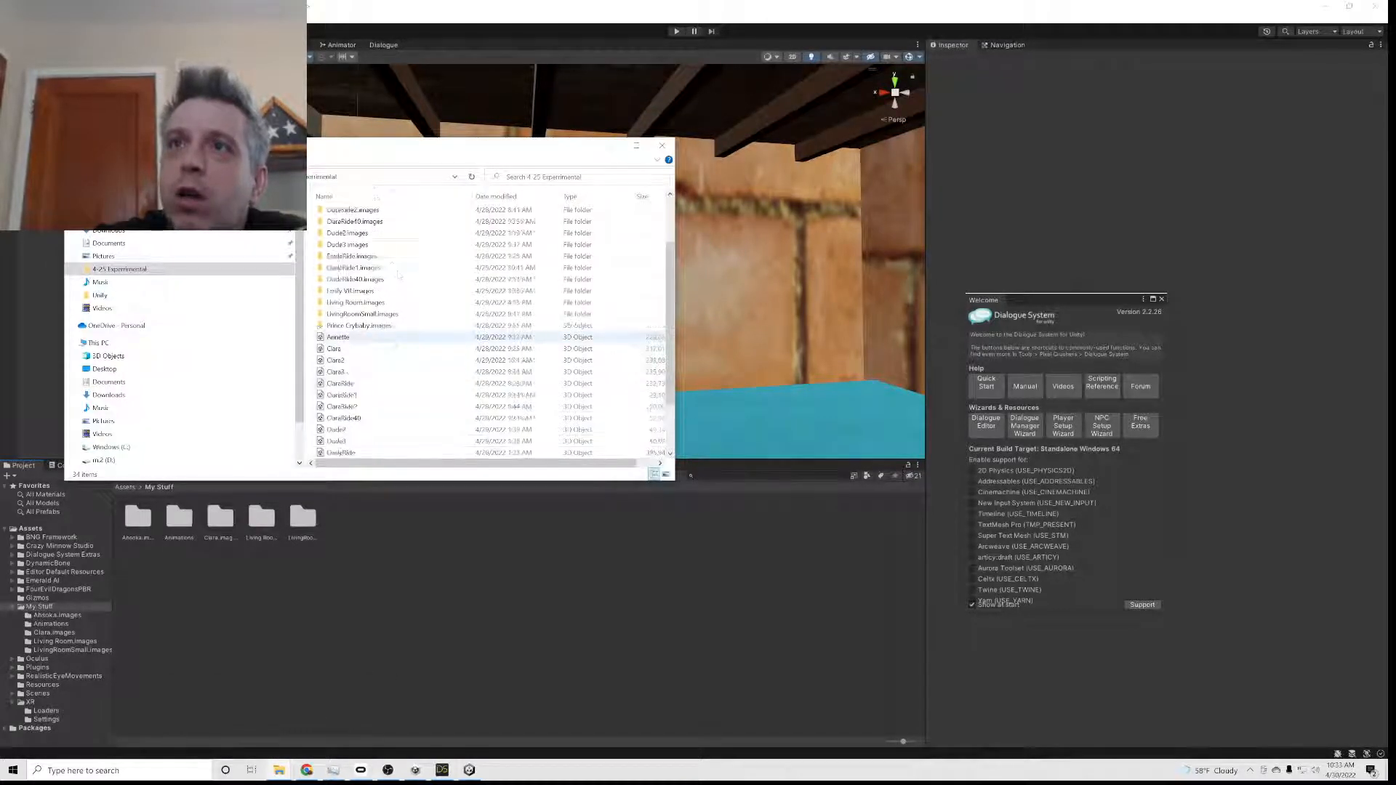
pyautogui.scroll(2, 399, 275)
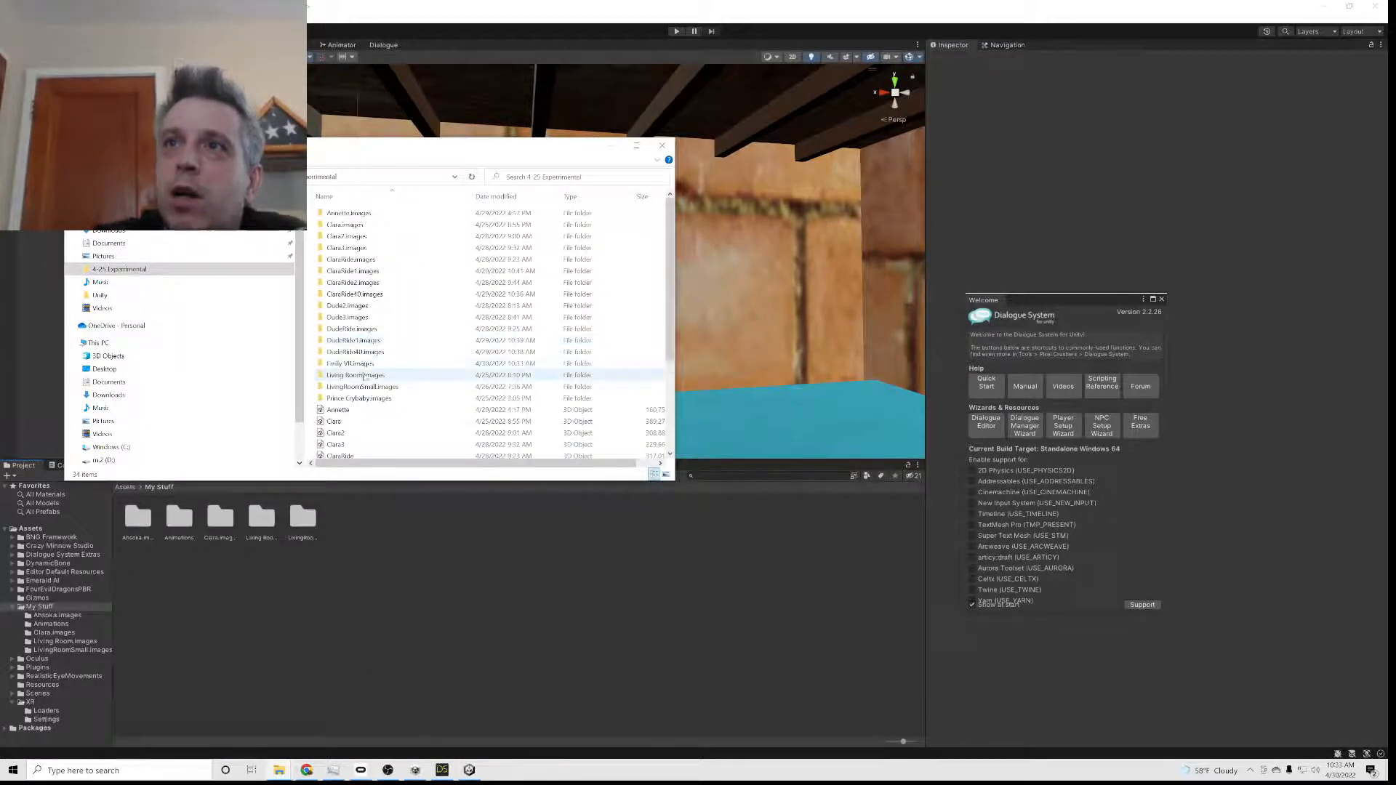
pyautogui.moveTo(333, 366); pyautogui.dragTo(418, 560)
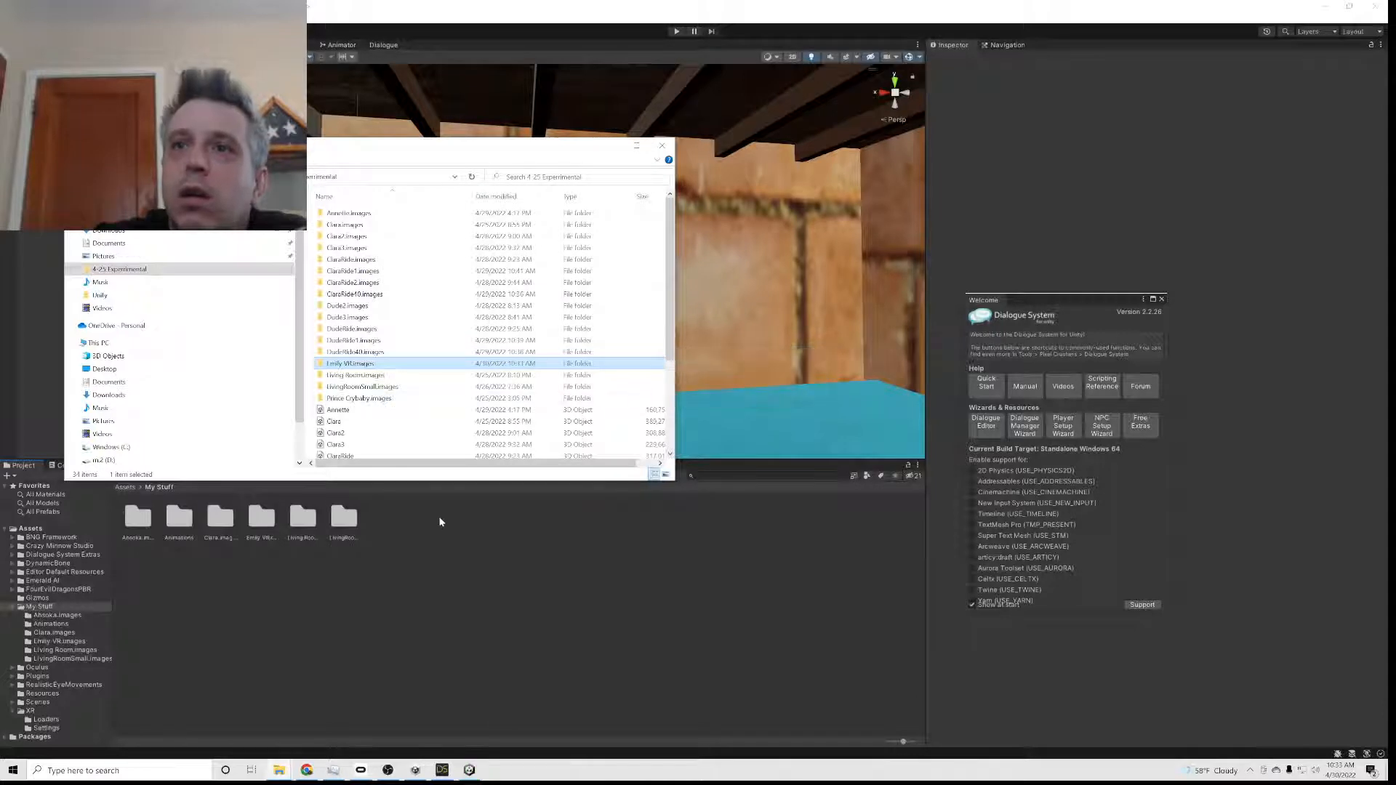
# - Open the imported Emily VR.images folder and import the Emily VR model file from 4-25 Experimental into it
pyautogui.click(260, 532)
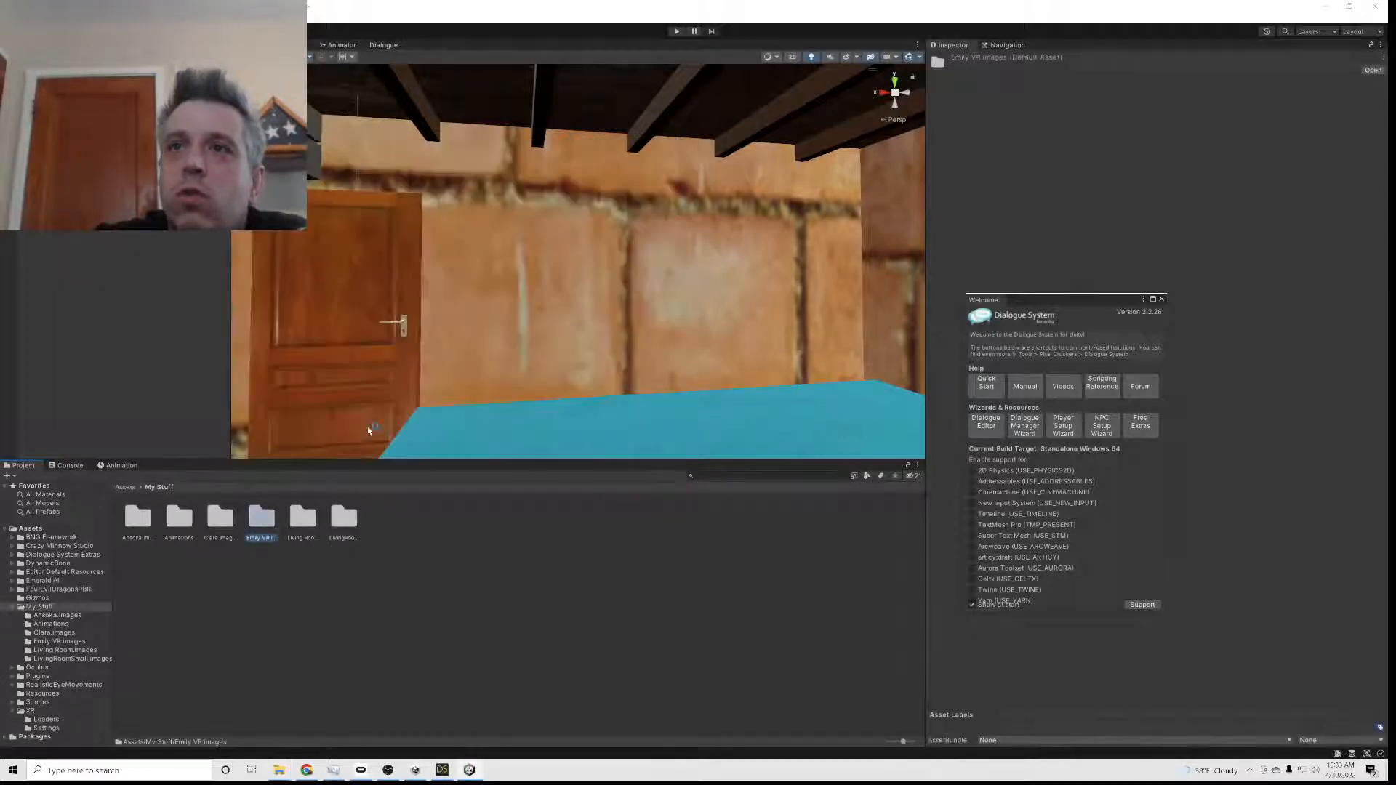
pyautogui.doubleClick(270, 529)
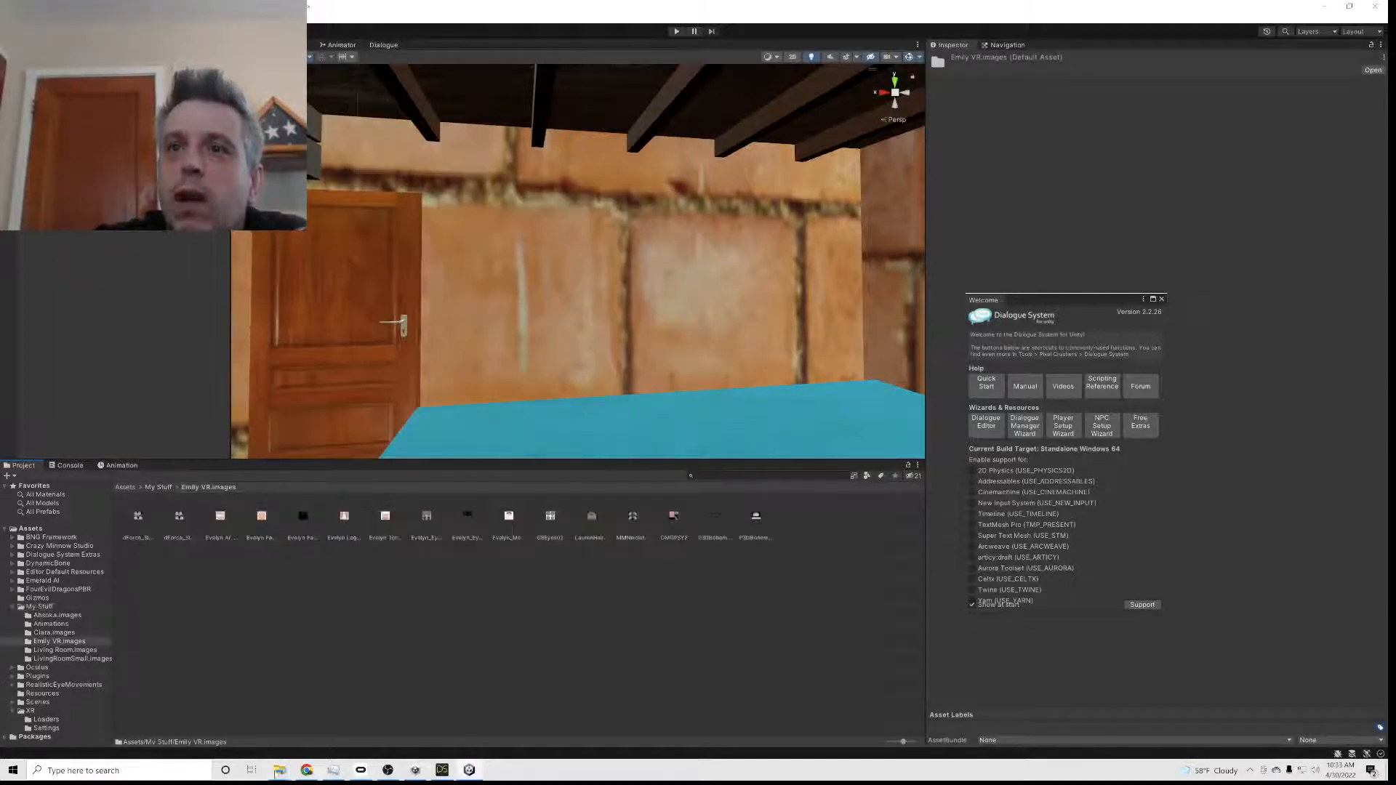
pyautogui.moveTo(281, 771)
pyautogui.click(268, 717)
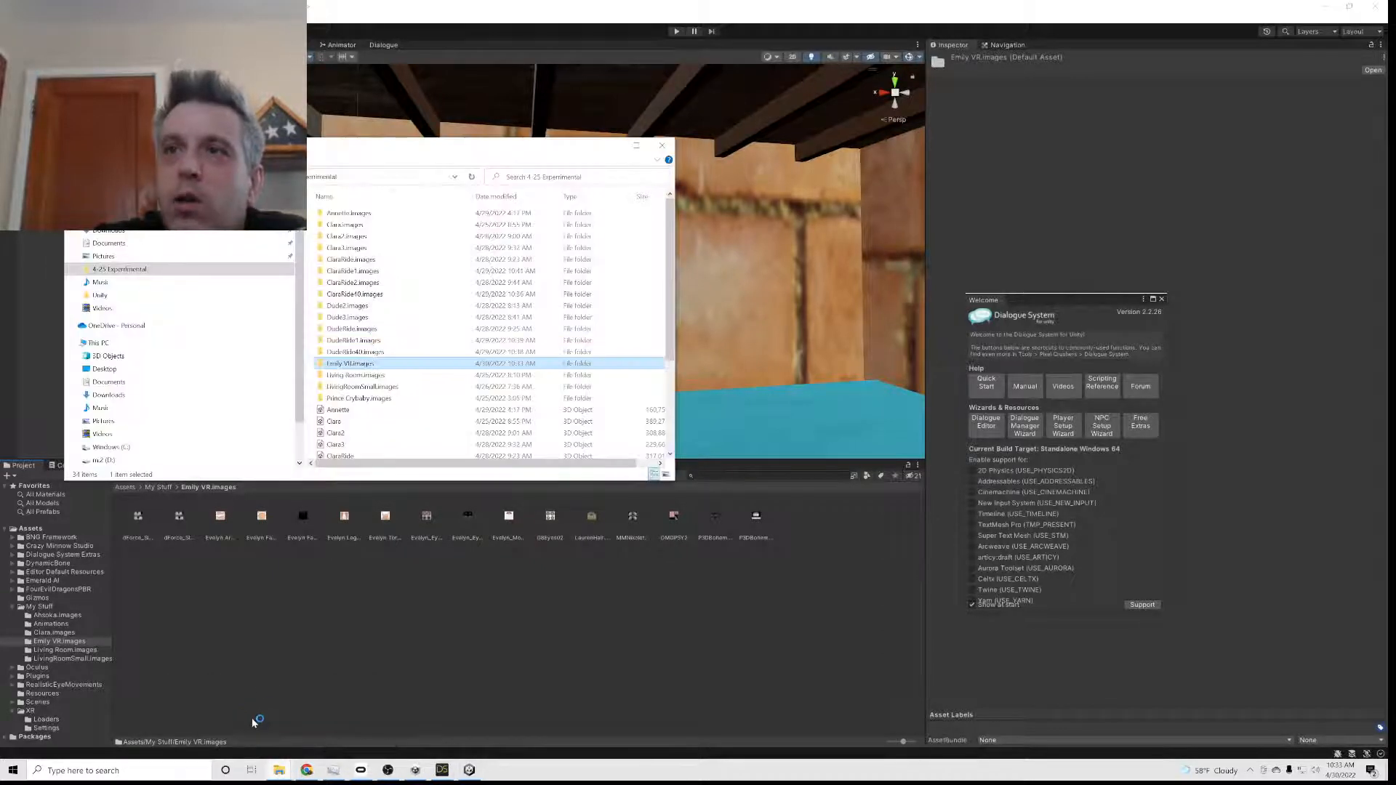
pyautogui.scroll(-3, 371, 393)
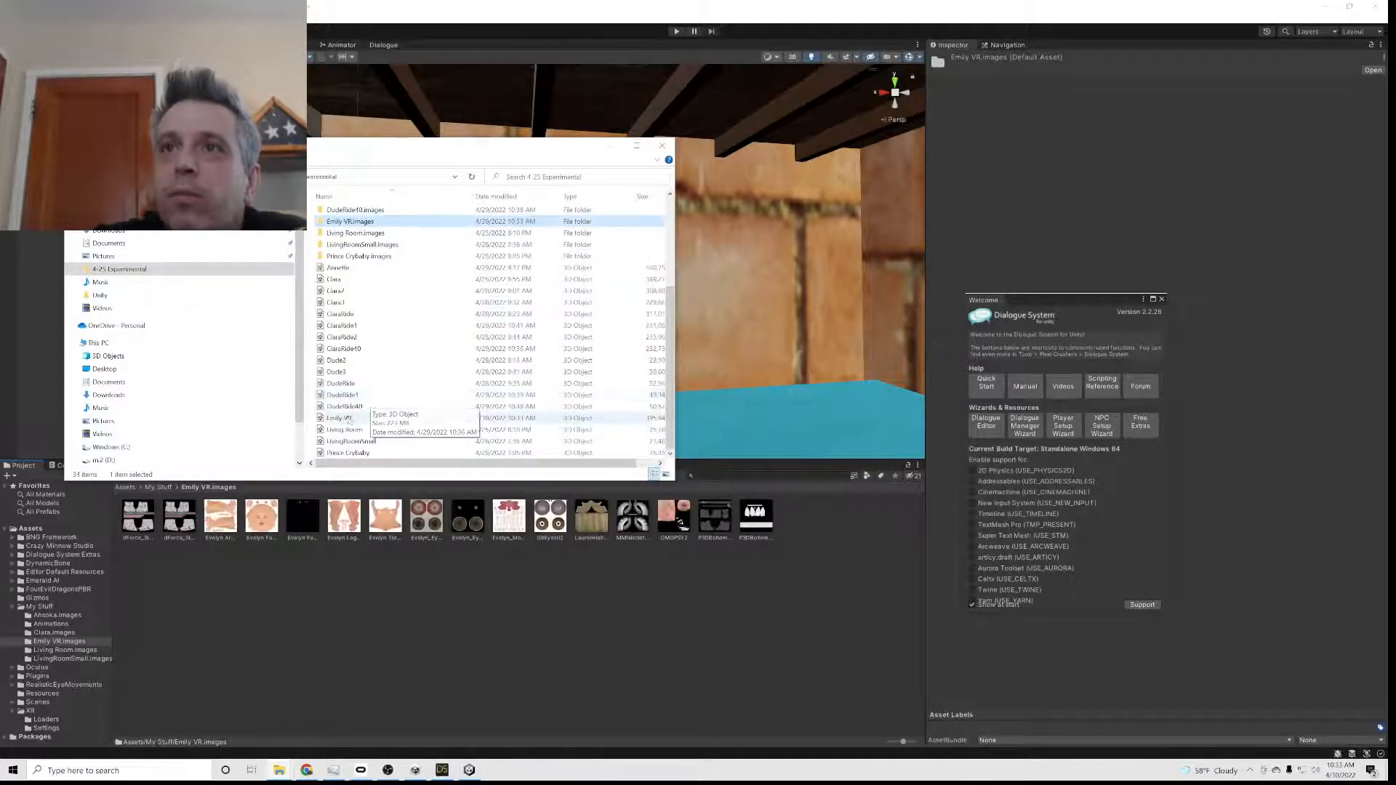
pyautogui.moveTo(341, 419); pyautogui.dragTo(509, 666)
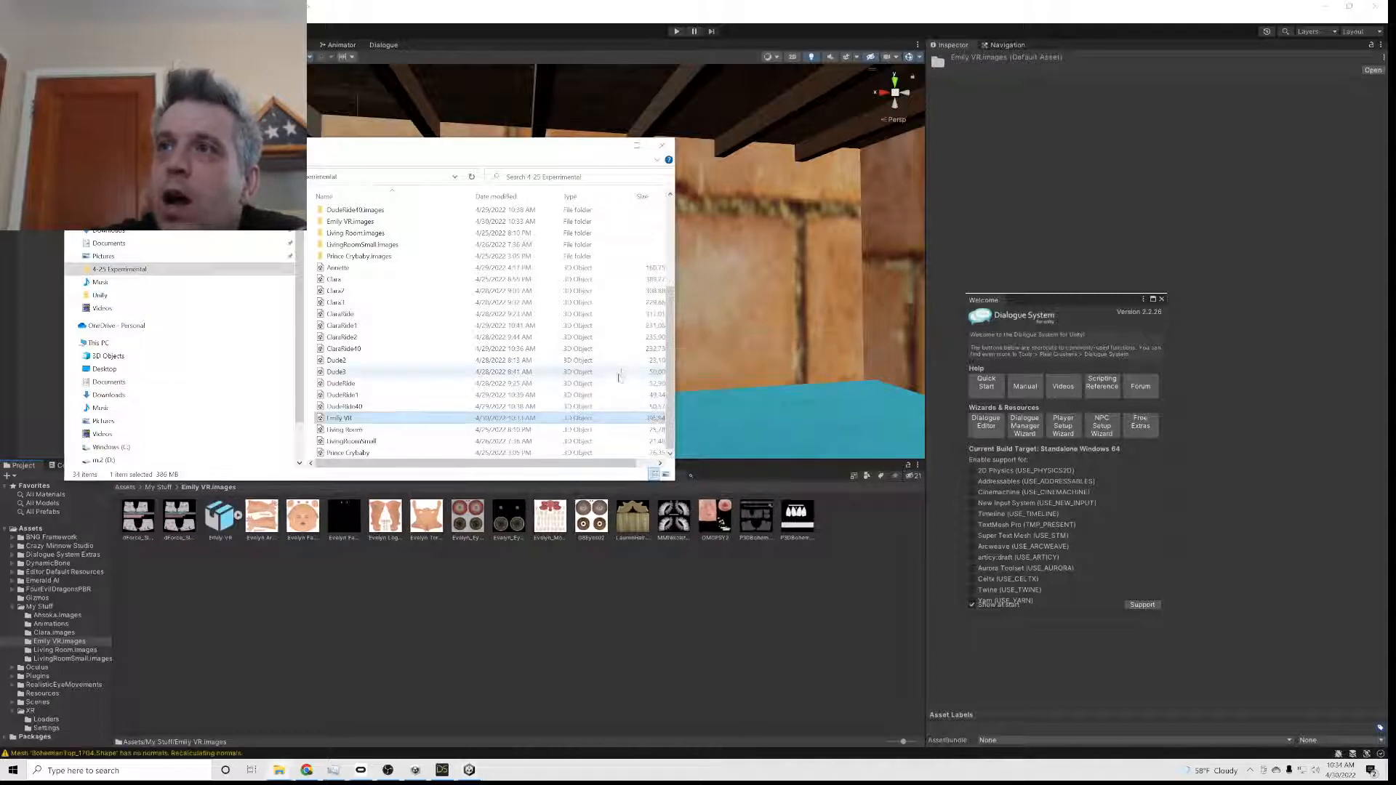
# - Set the Emily VR model's rig animation type to Humanoid and apply the import settings
pyautogui.click(231, 509)
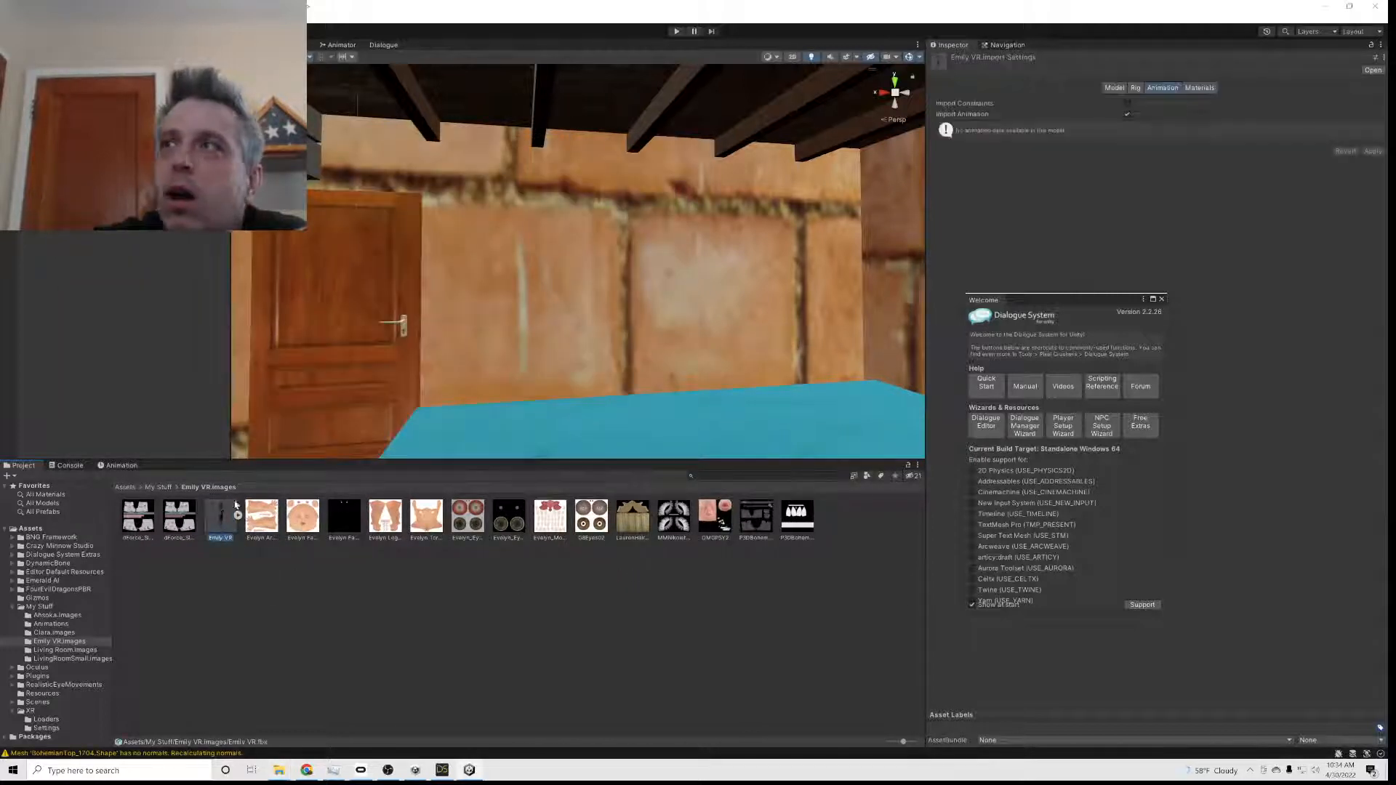
pyautogui.click(1134, 88)
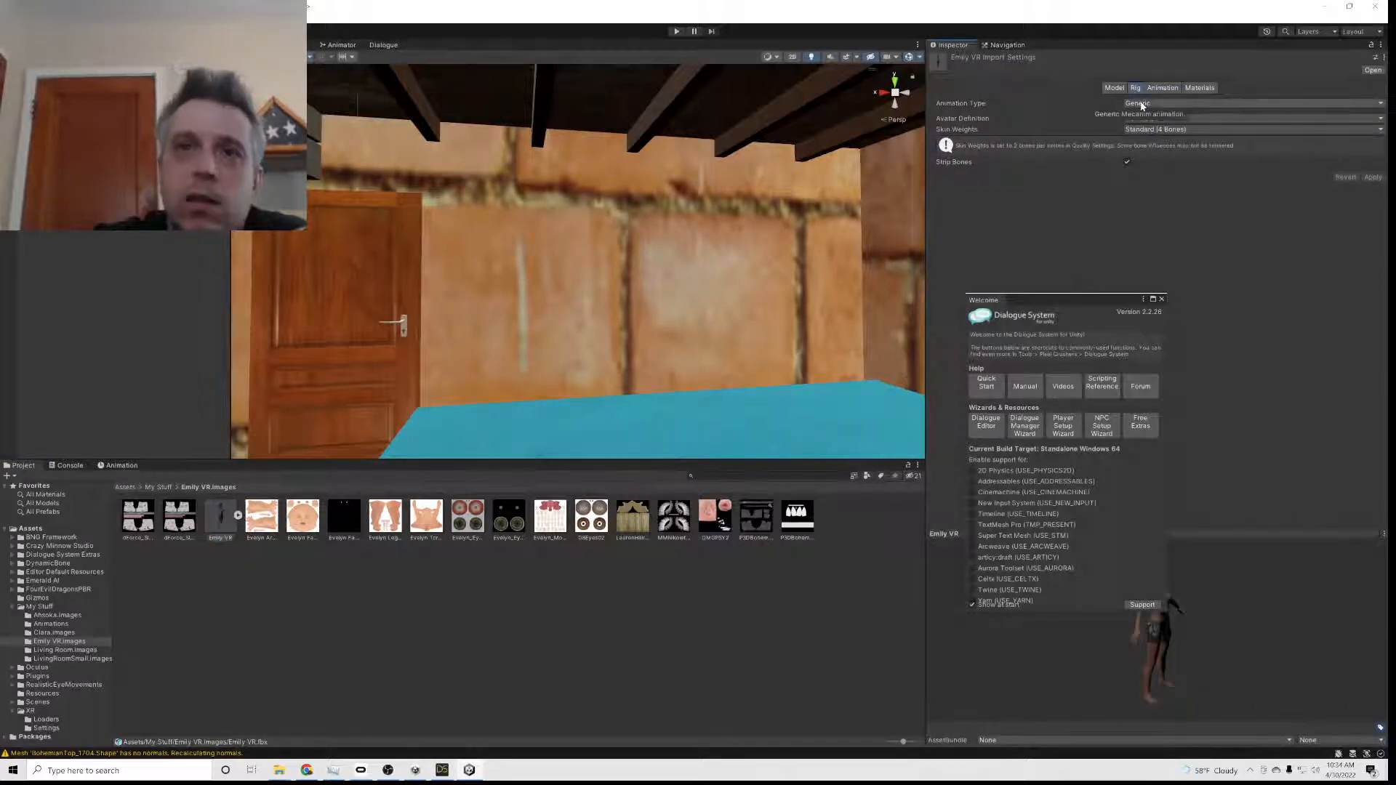
pyautogui.click(1139, 104)
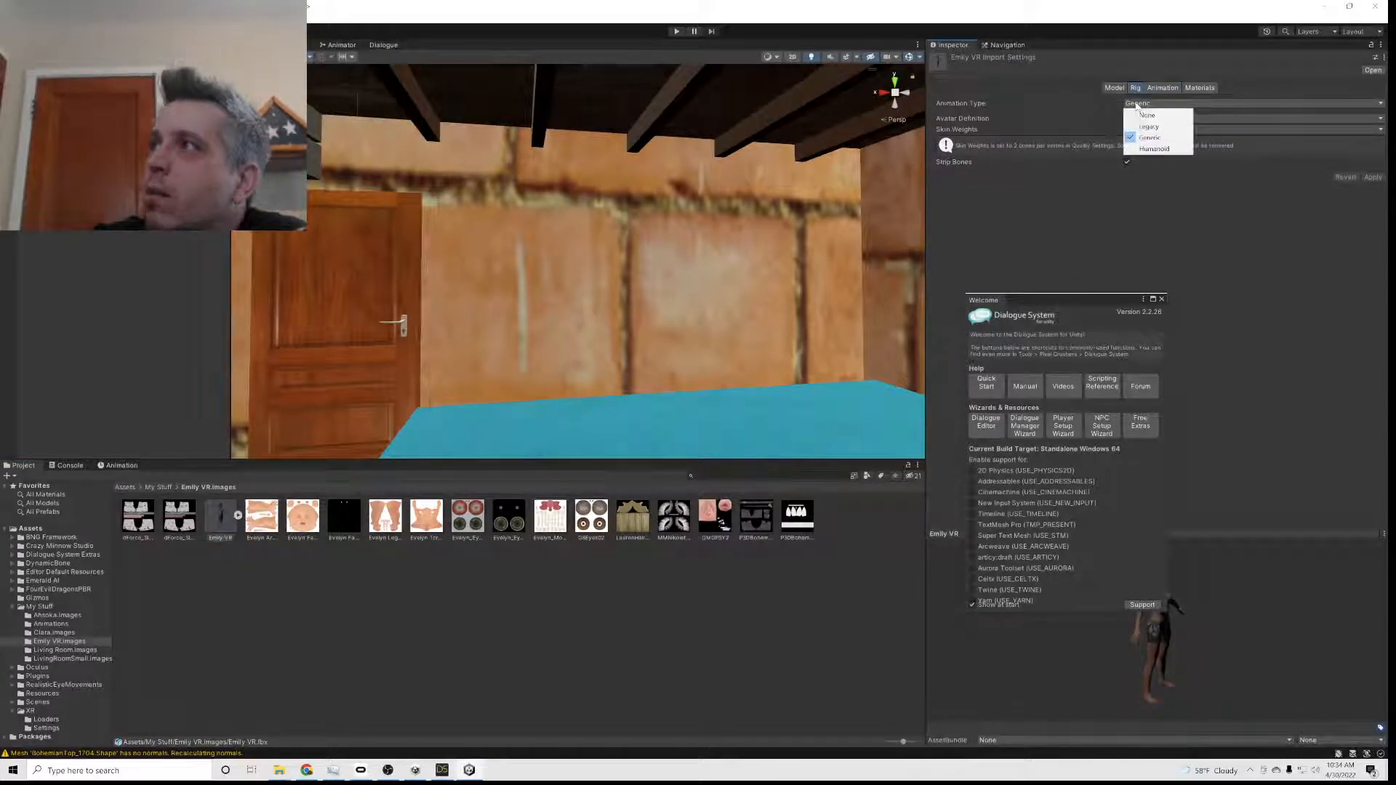
pyautogui.click(1154, 148)
pyautogui.click(1372, 216)
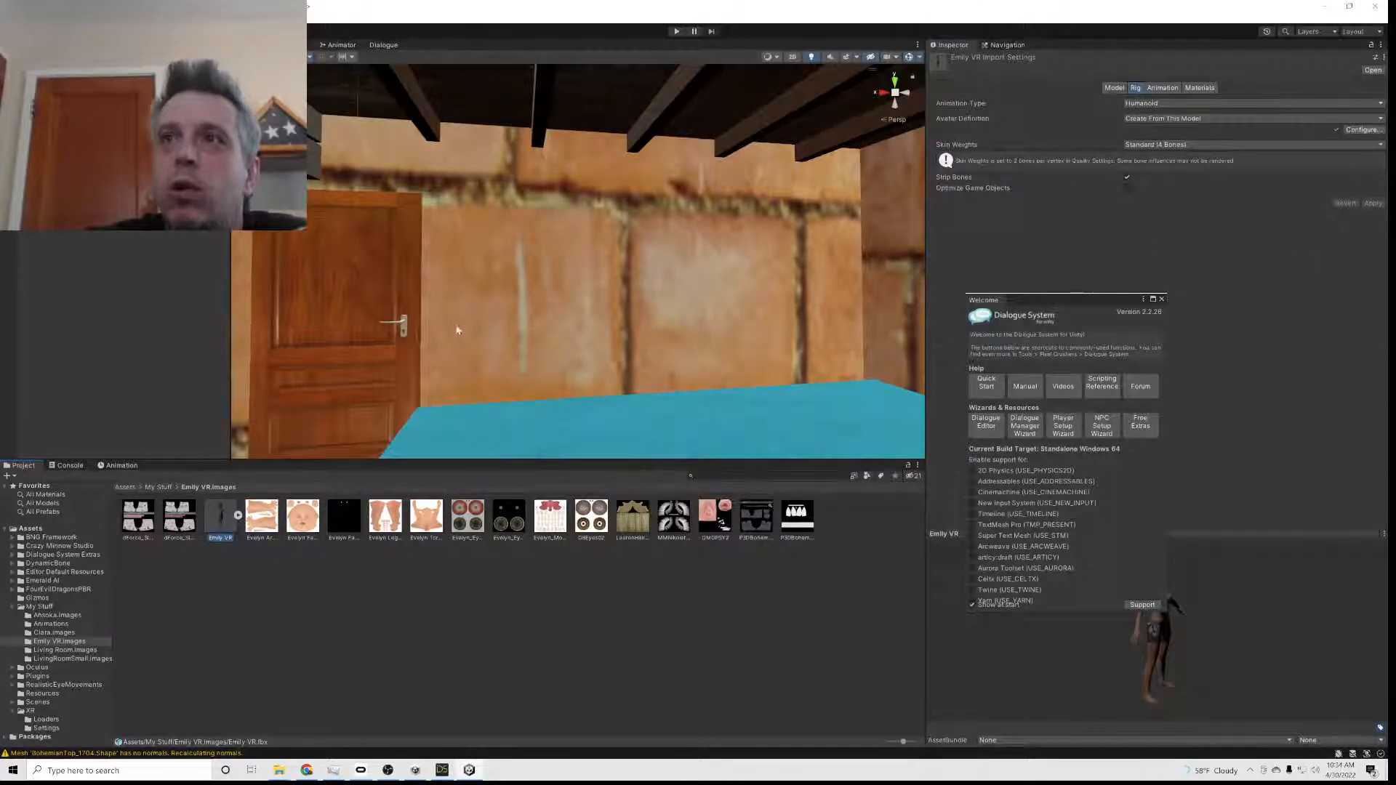
# - Place the Emily VR model in the scene in front of the blue table and frame its face
pyautogui.scroll(-2, 465, 370)
pyautogui.scroll(-2, 422, 305)
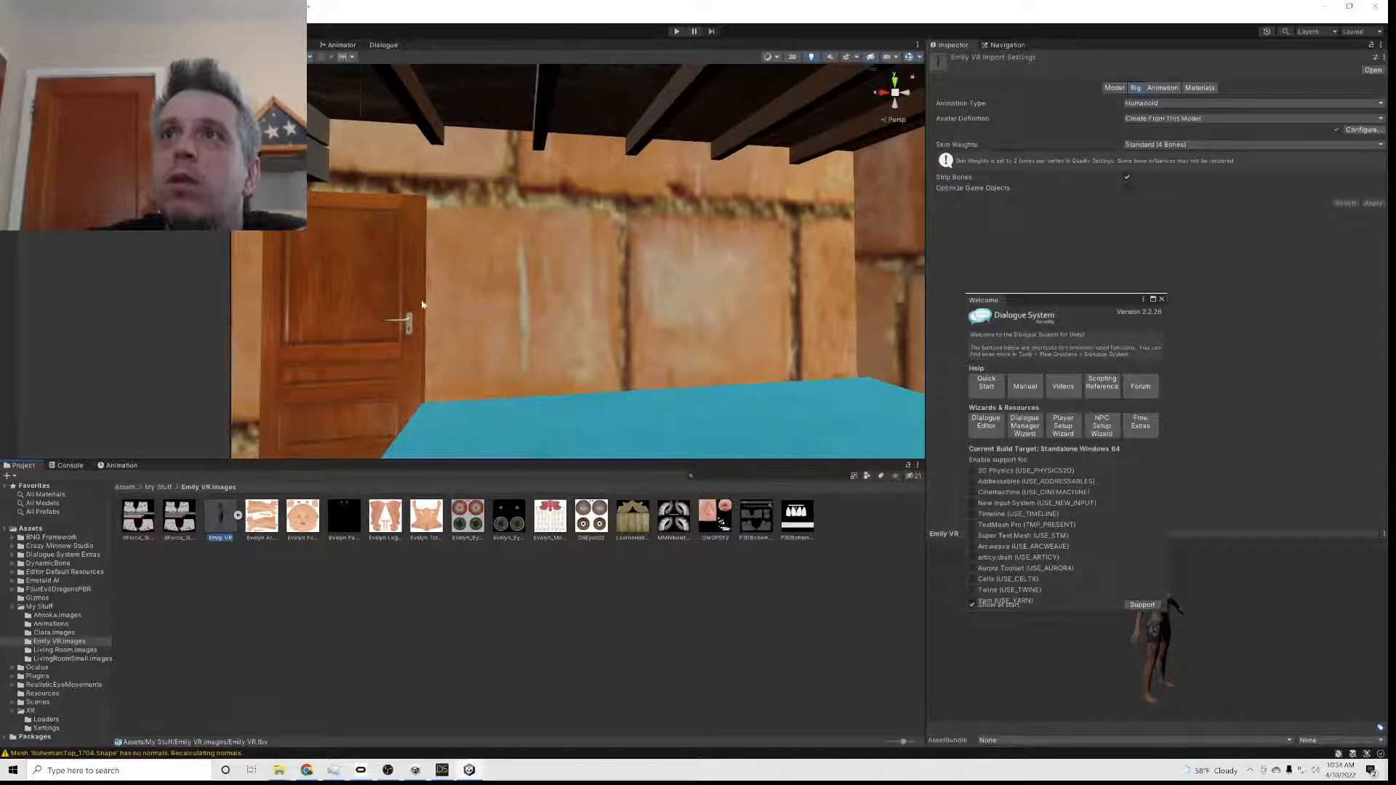
pyautogui.scroll(-5, 422, 305)
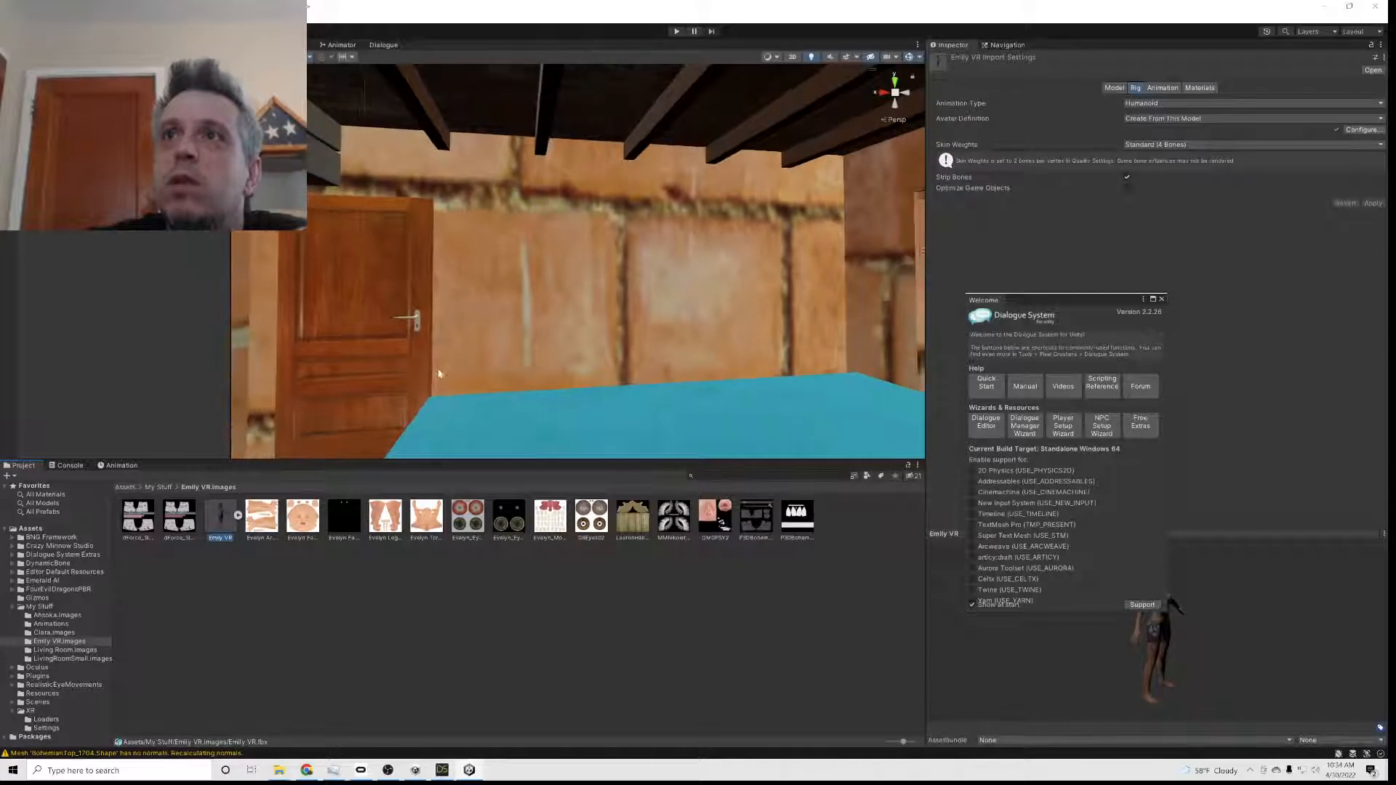
pyautogui.scroll(-2, 450, 384)
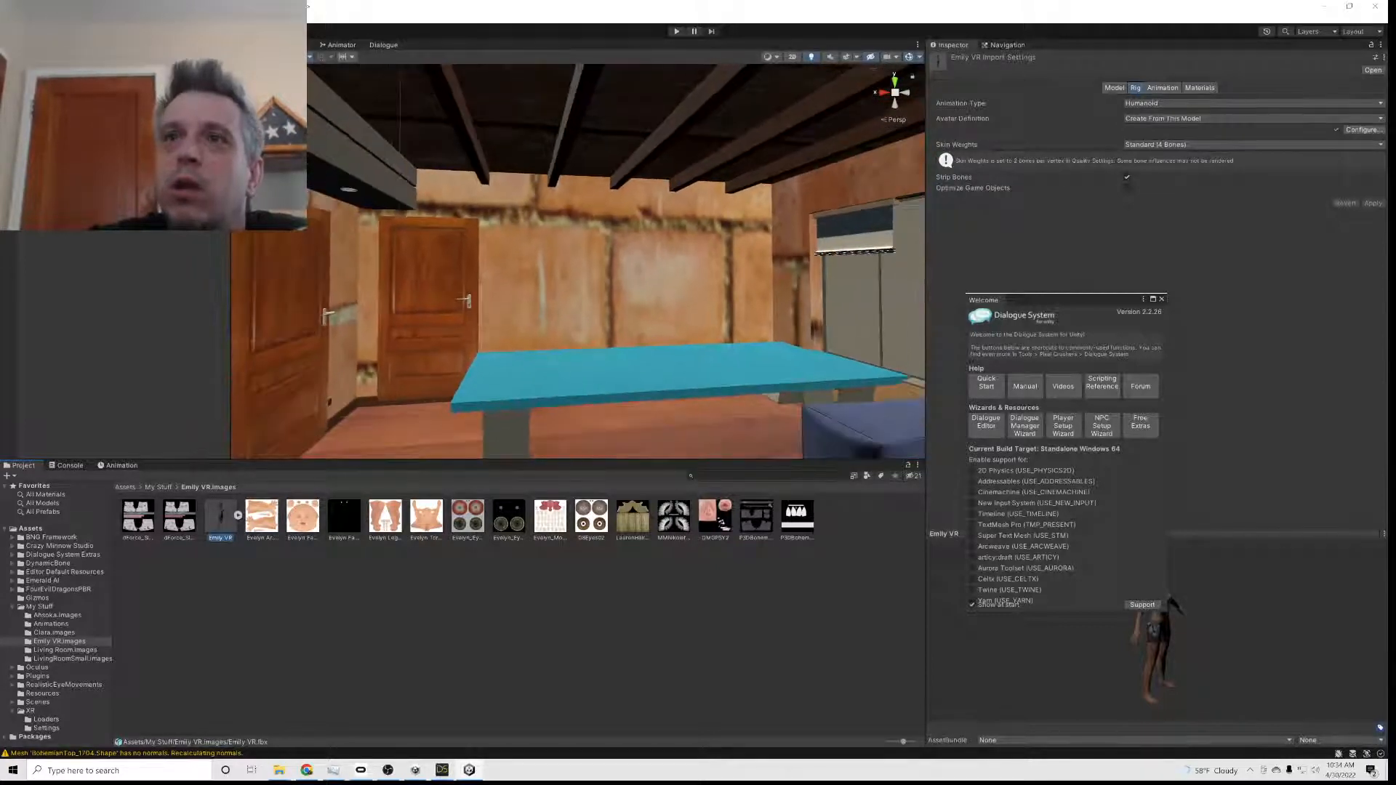
pyautogui.moveTo(218, 520); pyautogui.dragTo(652, 230)
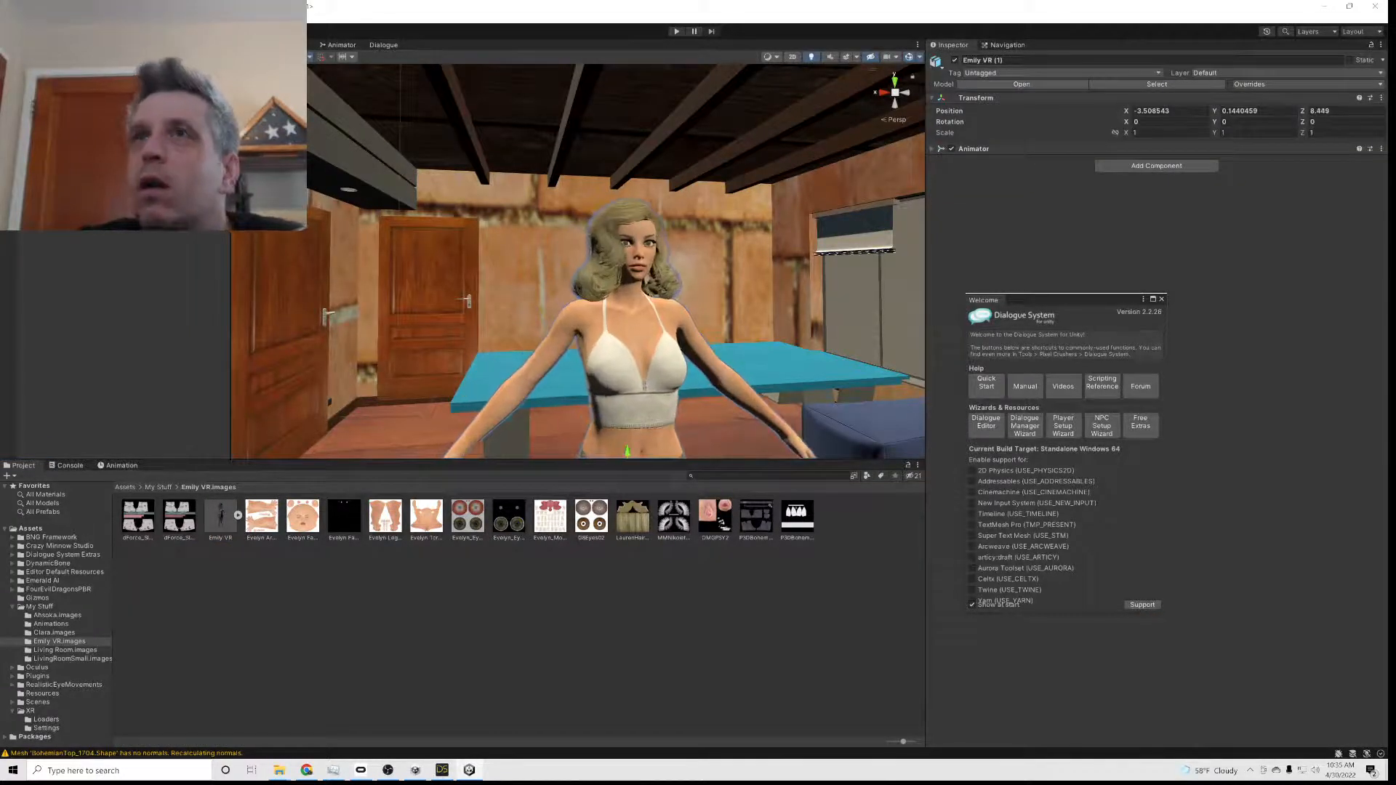
pyautogui.scroll(5, 574, 304)
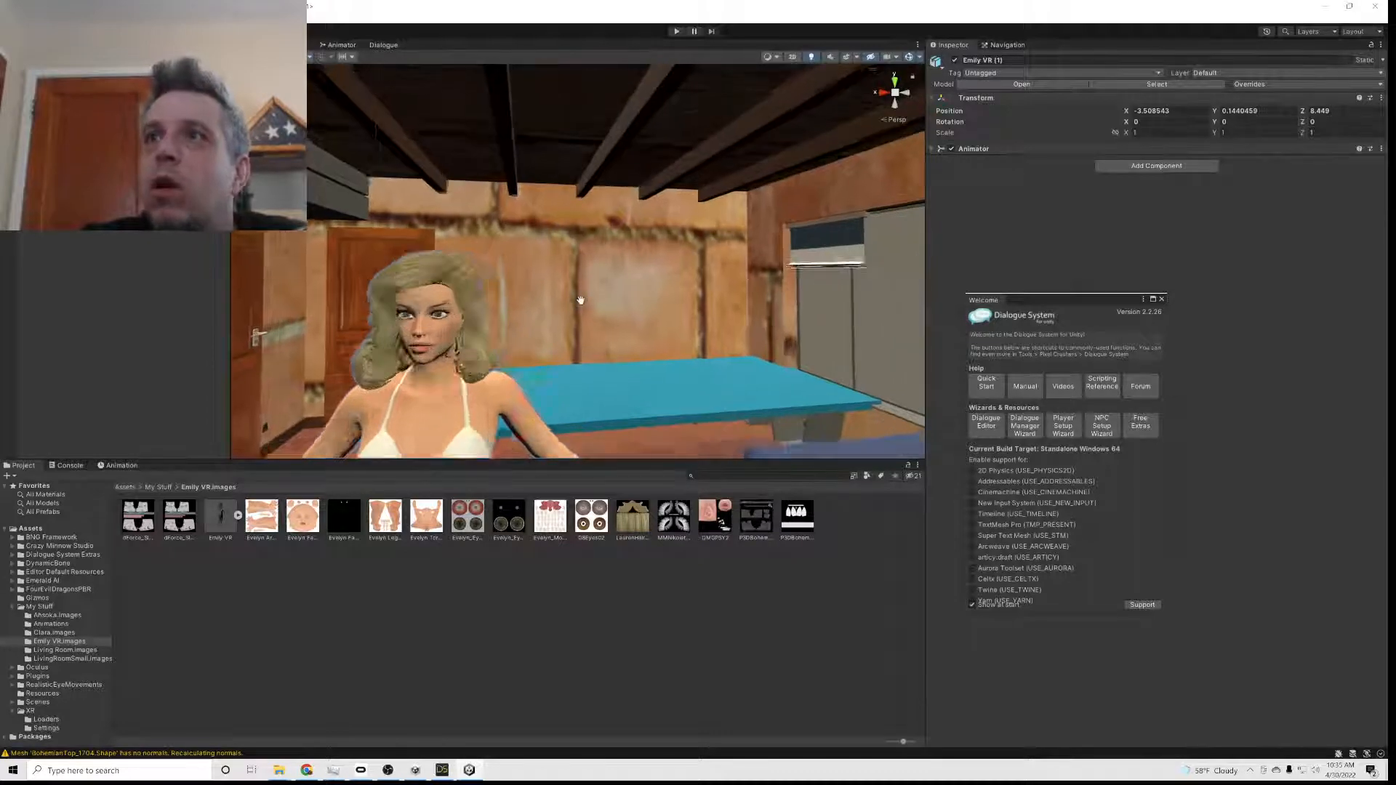
pyautogui.moveTo(571, 297); pyautogui.dragTo(574, 255, button='middle')
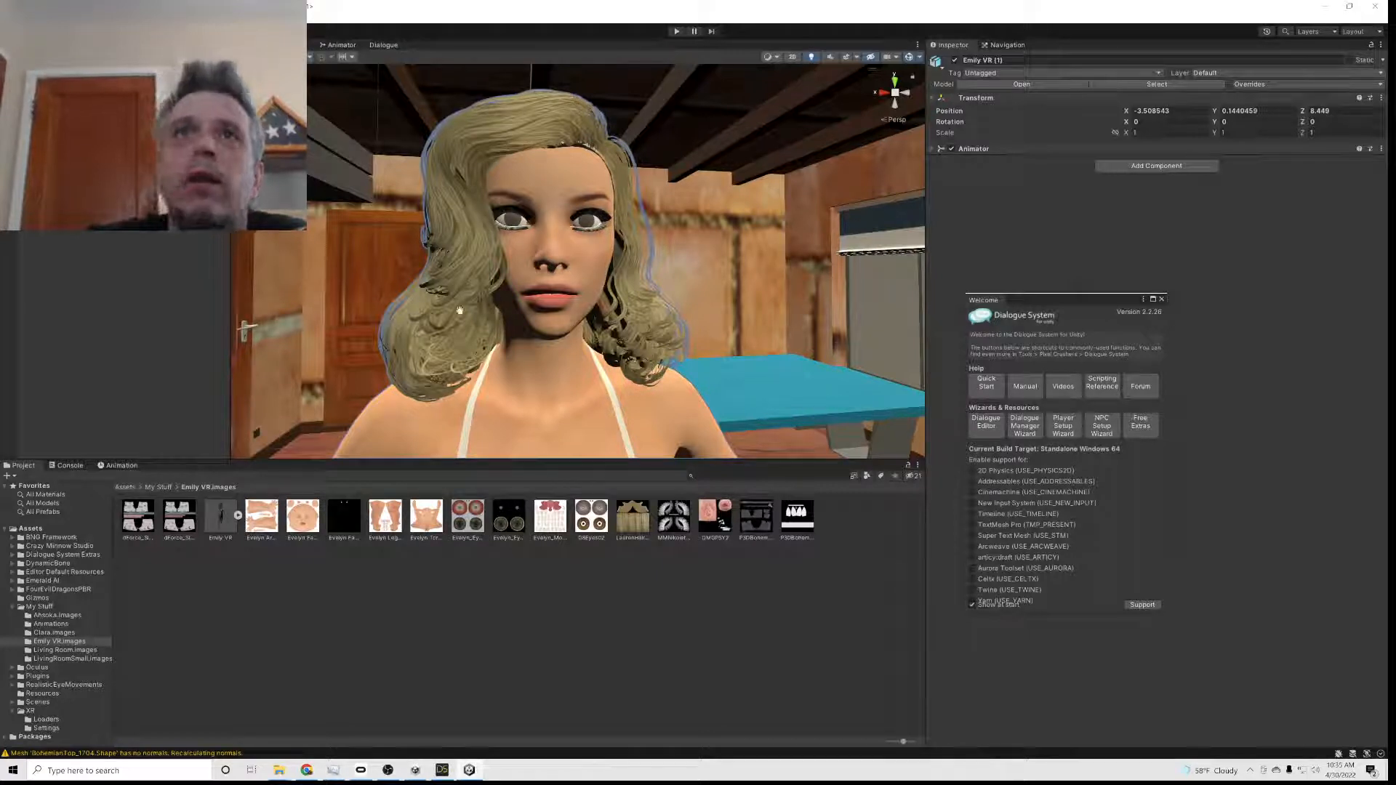
# - Expand the placed Emily VR character, select its Genesis8FemaleEyelashes.Shape mesh, and close the Dialogue System welcome window
pyautogui.click(109, 167)
pyautogui.click(109, 211)
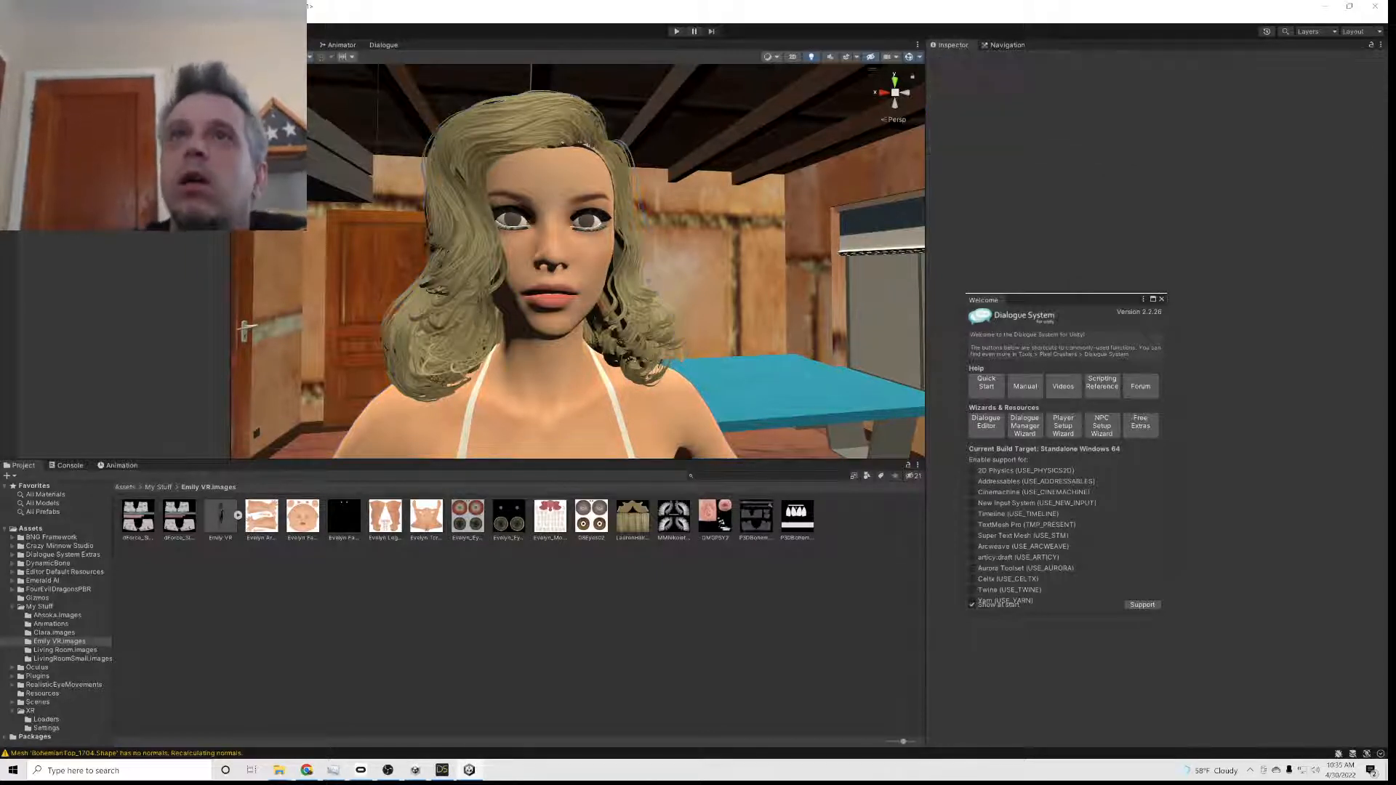
pyautogui.click(110, 167)
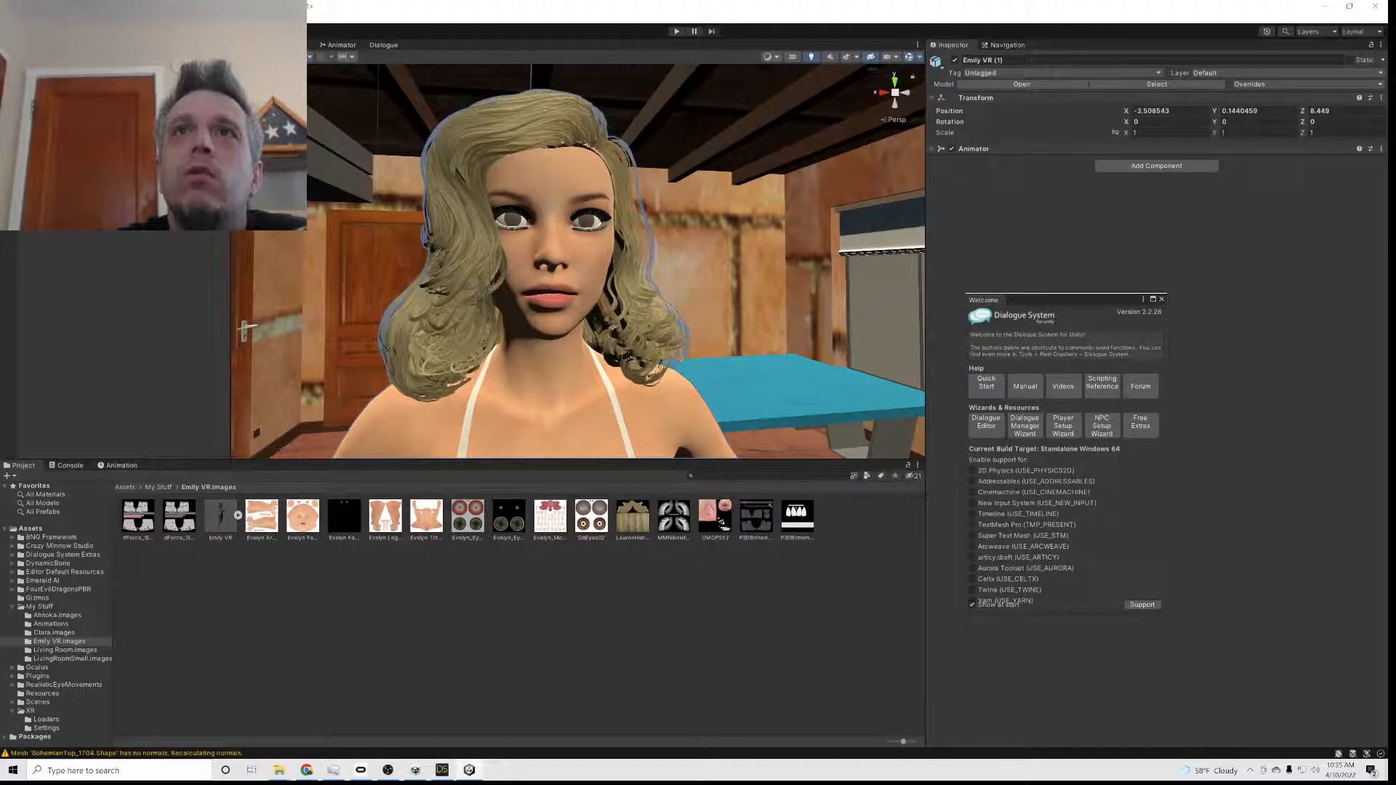
pyautogui.click(29, 171)
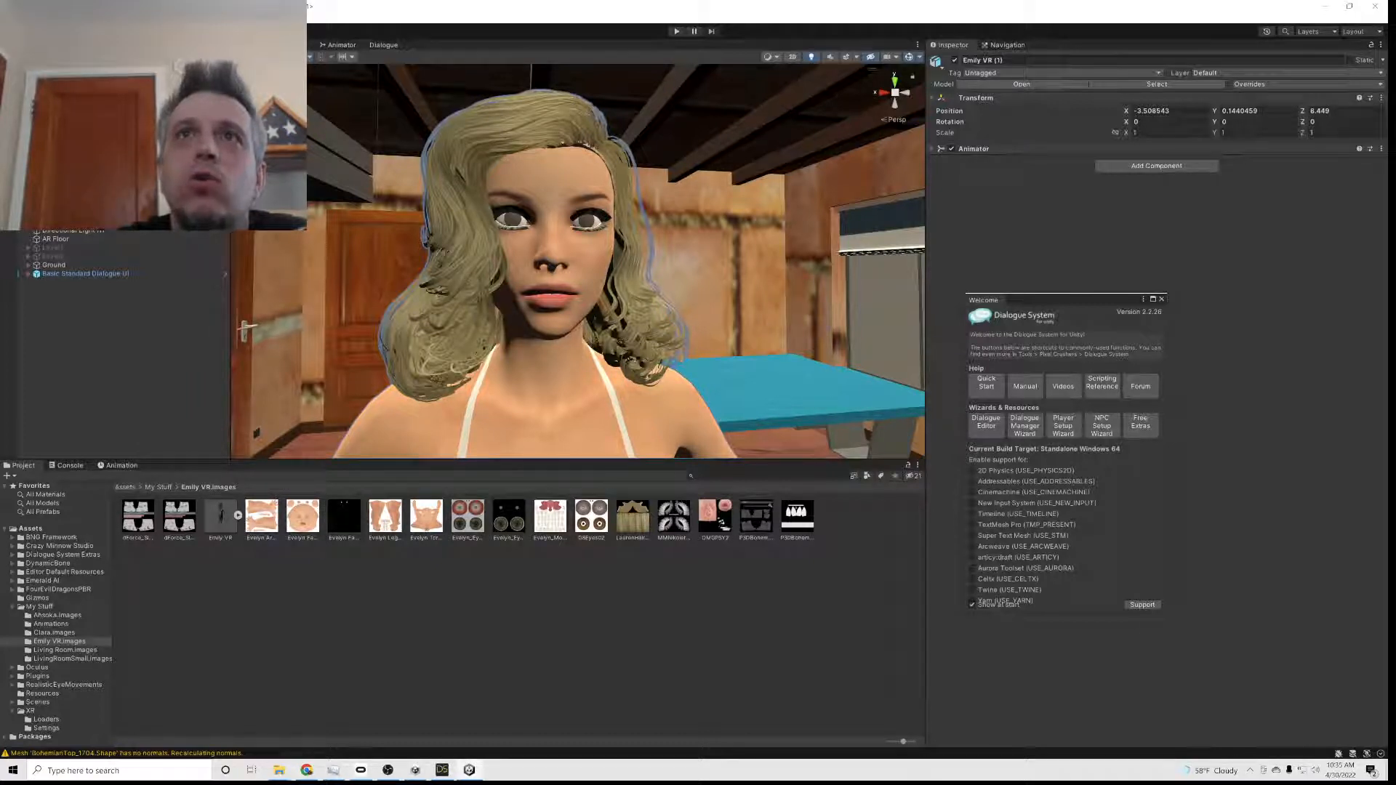
pyautogui.click(91, 200)
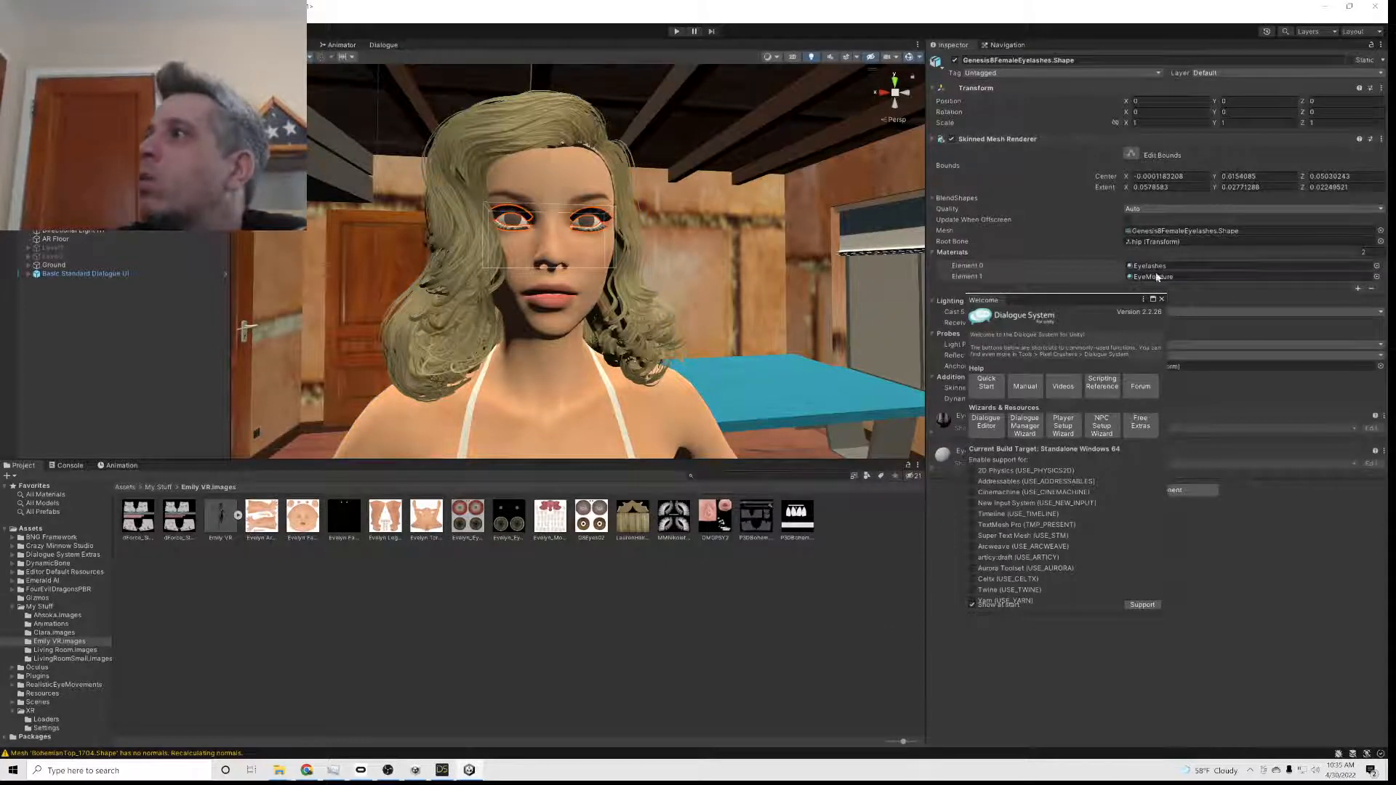
pyautogui.click(1162, 298)
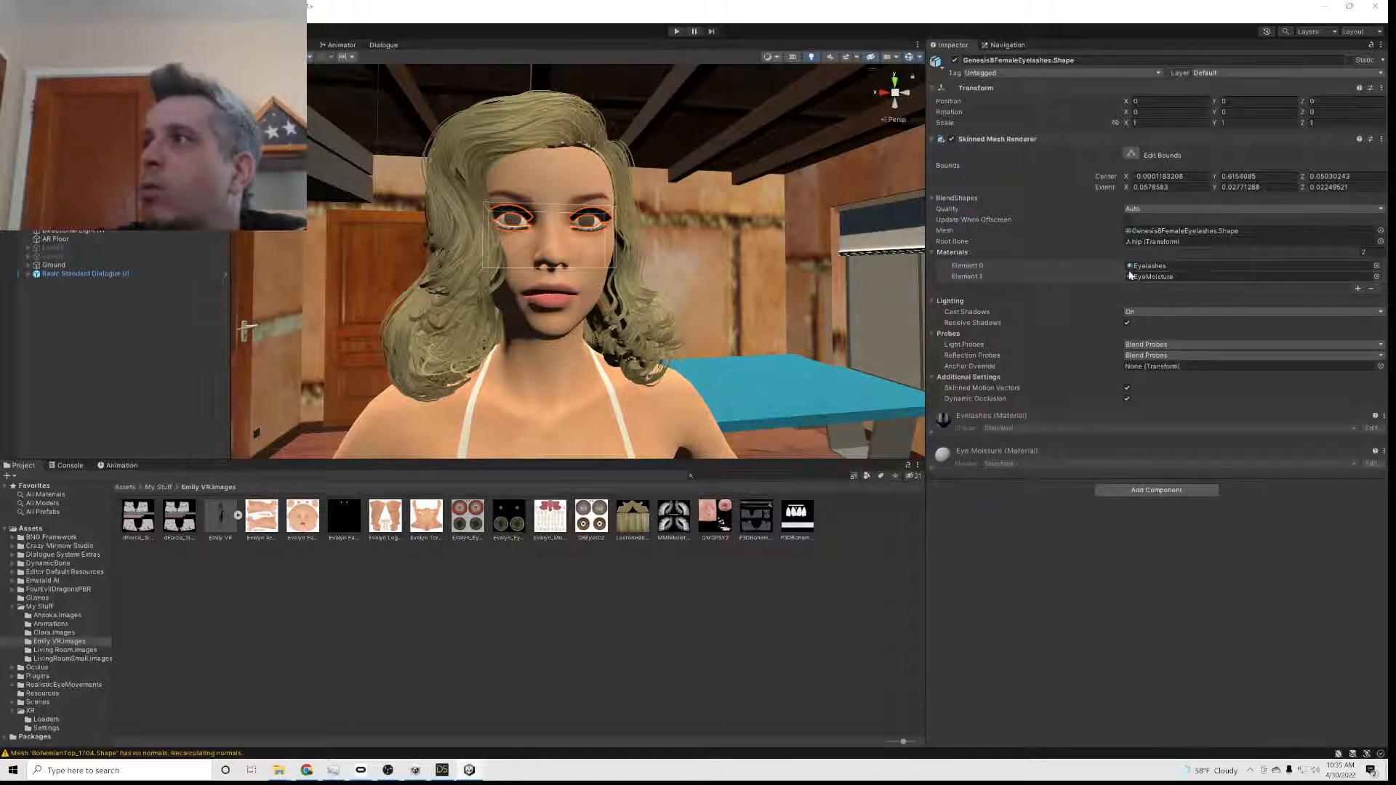
# - Duplicate the Eyelashes material and assign the copy to Element 0 of the eyelashes mesh
pyautogui.click(1141, 268)
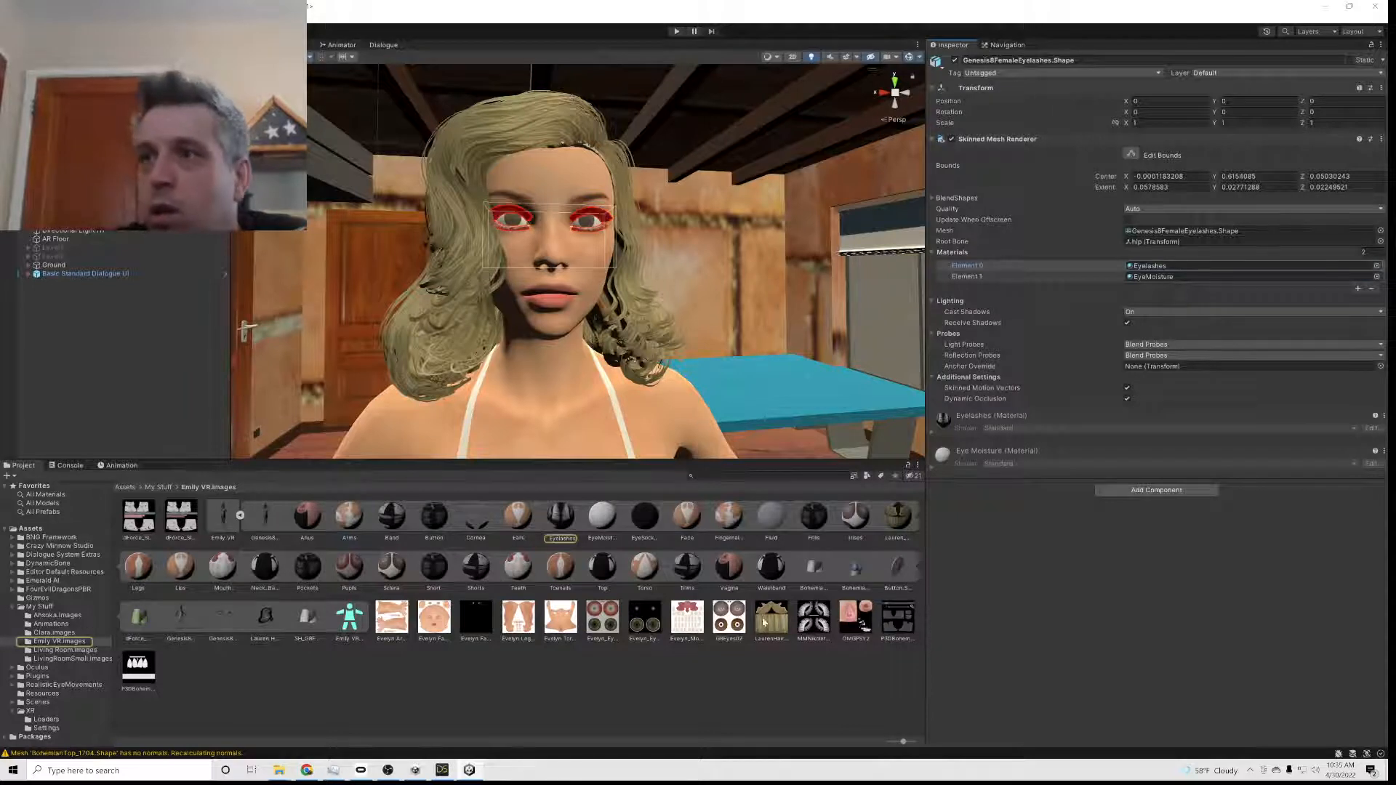
pyautogui.click(568, 523)
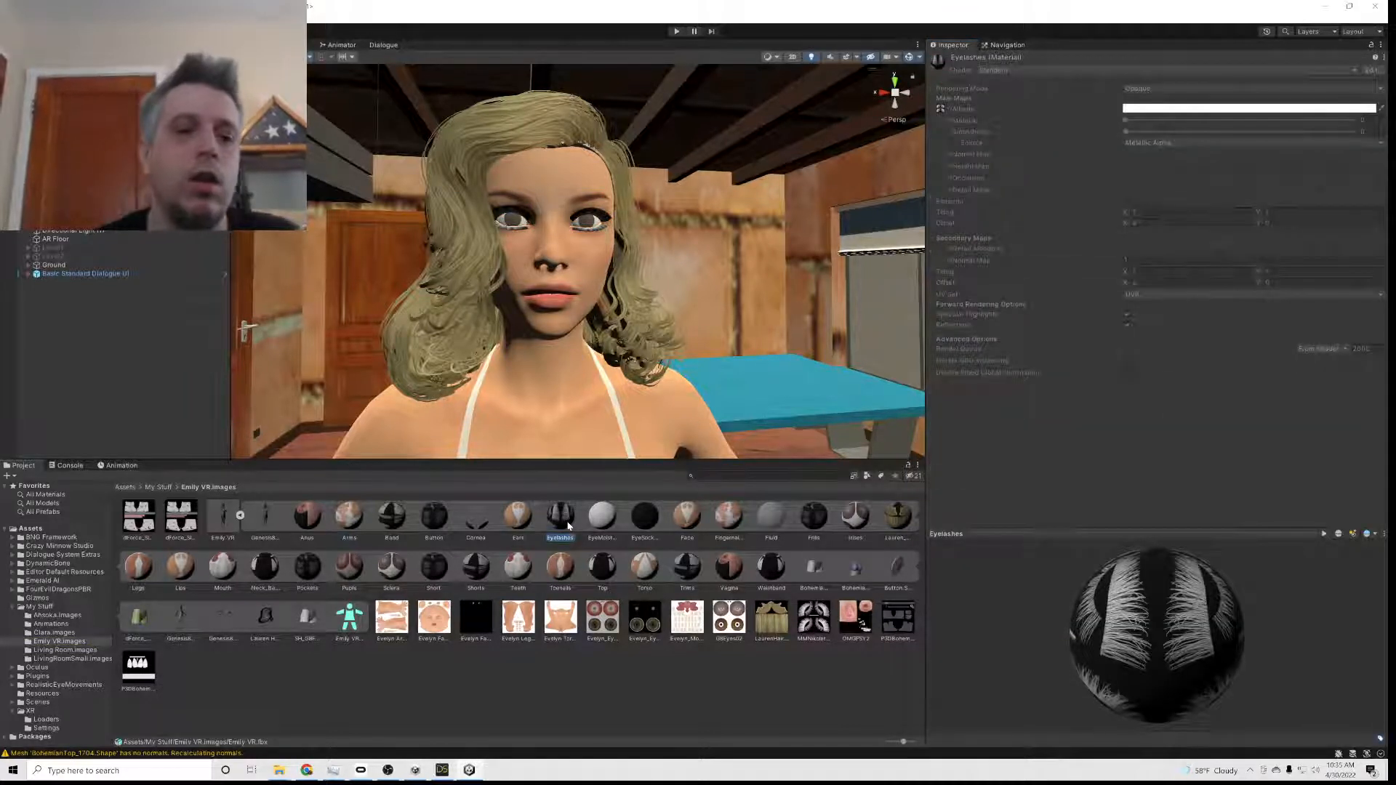
pyautogui.hotkey('ctrl', 'd')
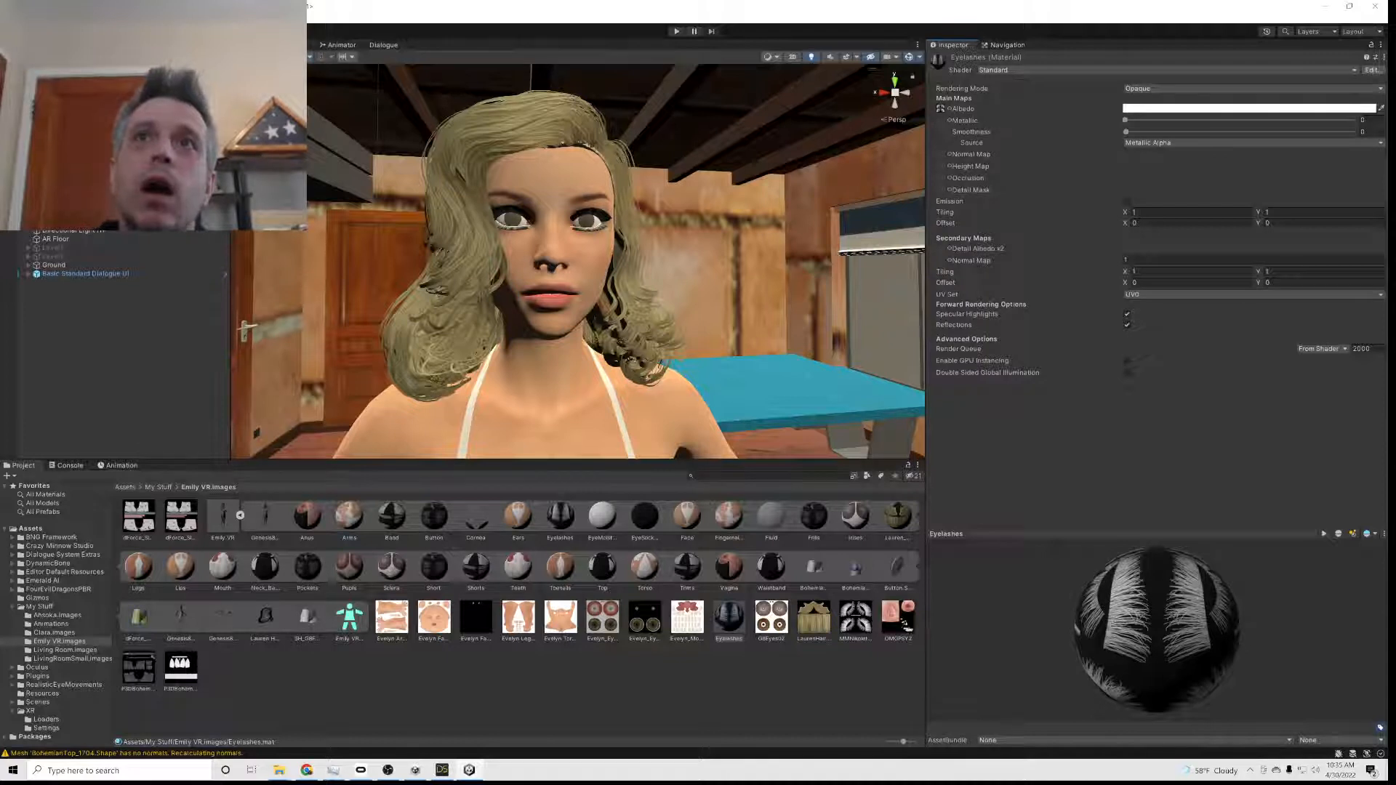
pyautogui.hotkey('ctrl', 'z')
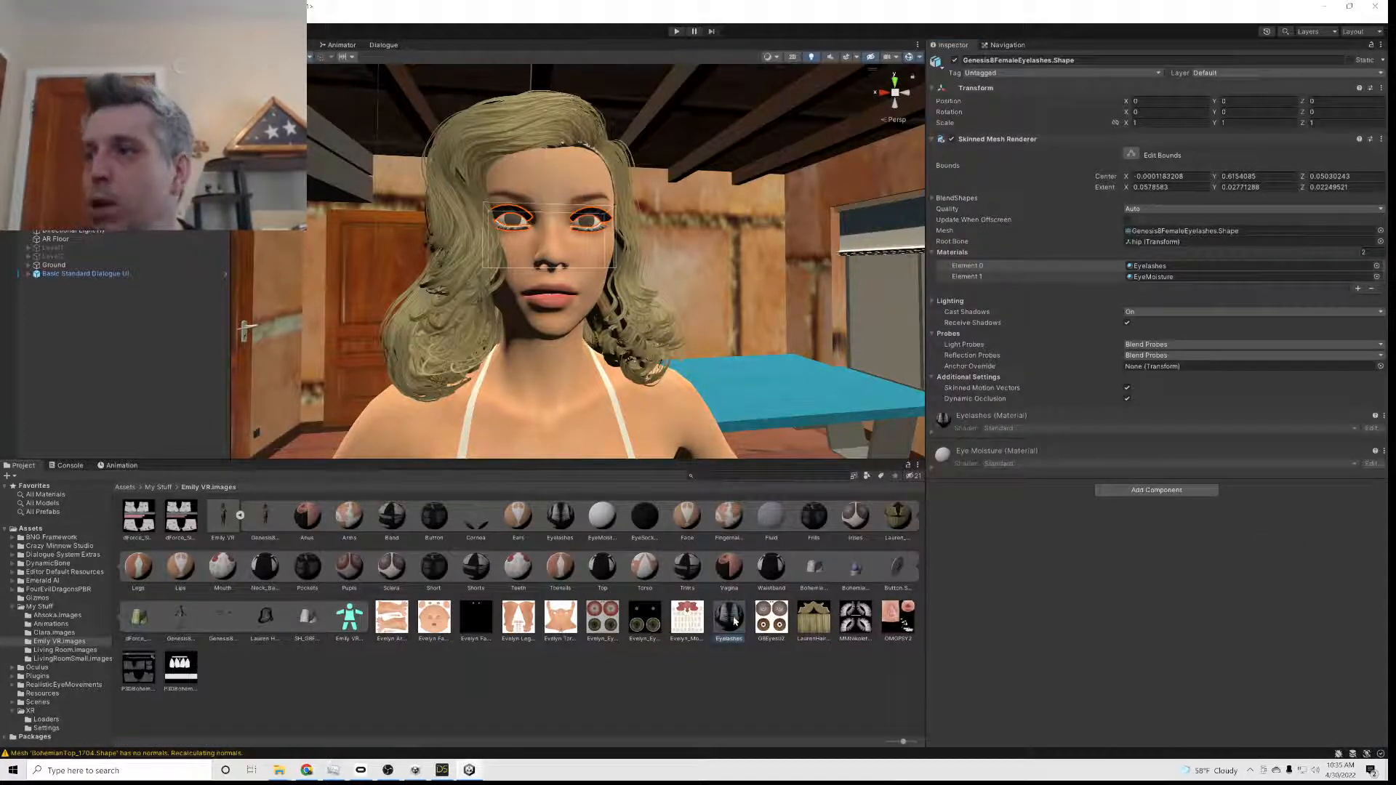
pyautogui.moveTo(1223, 288); pyautogui.dragTo(1161, 269)
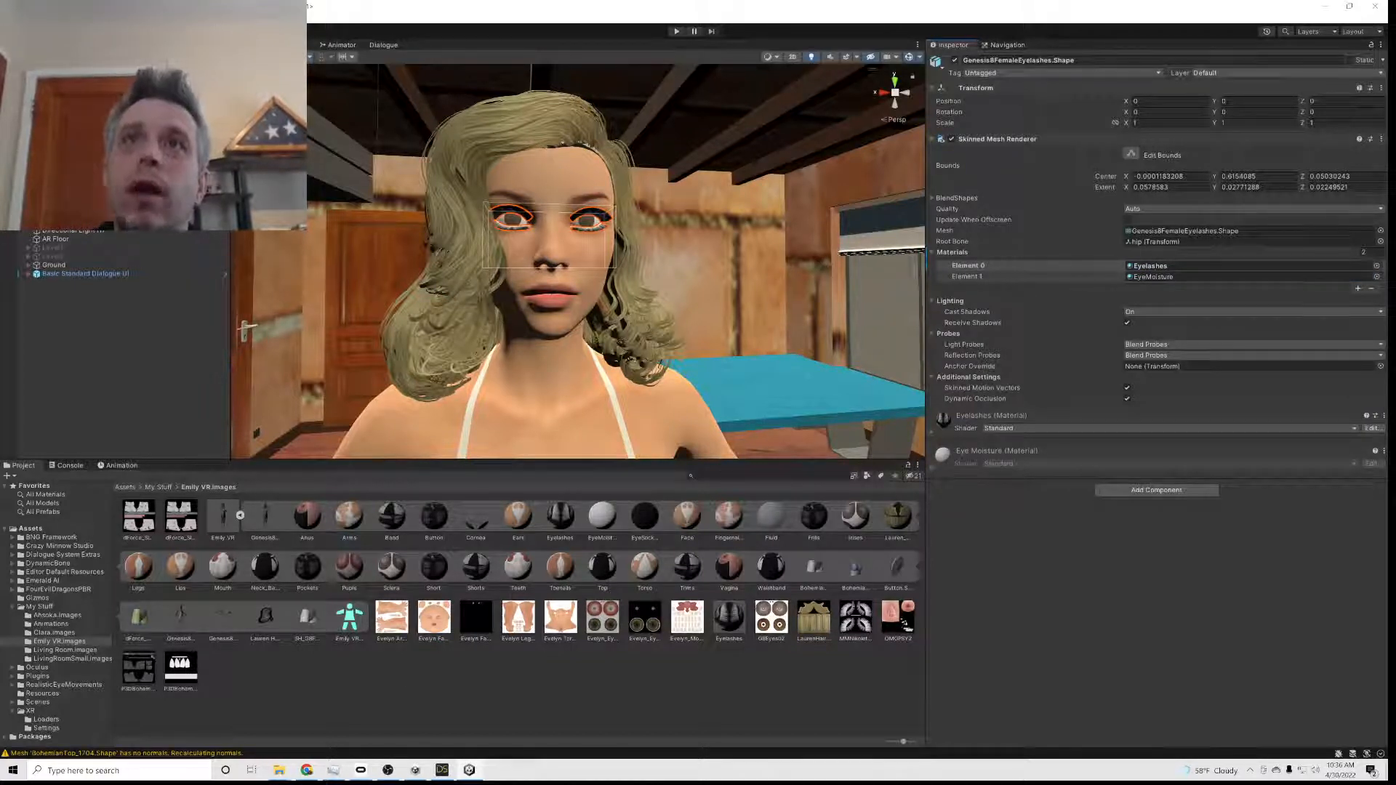
# - Duplicate the Lauren_Hair material and assign the copy to Element 0 of the Lauren Hair.Shape mesh
pyautogui.click(80, 178)
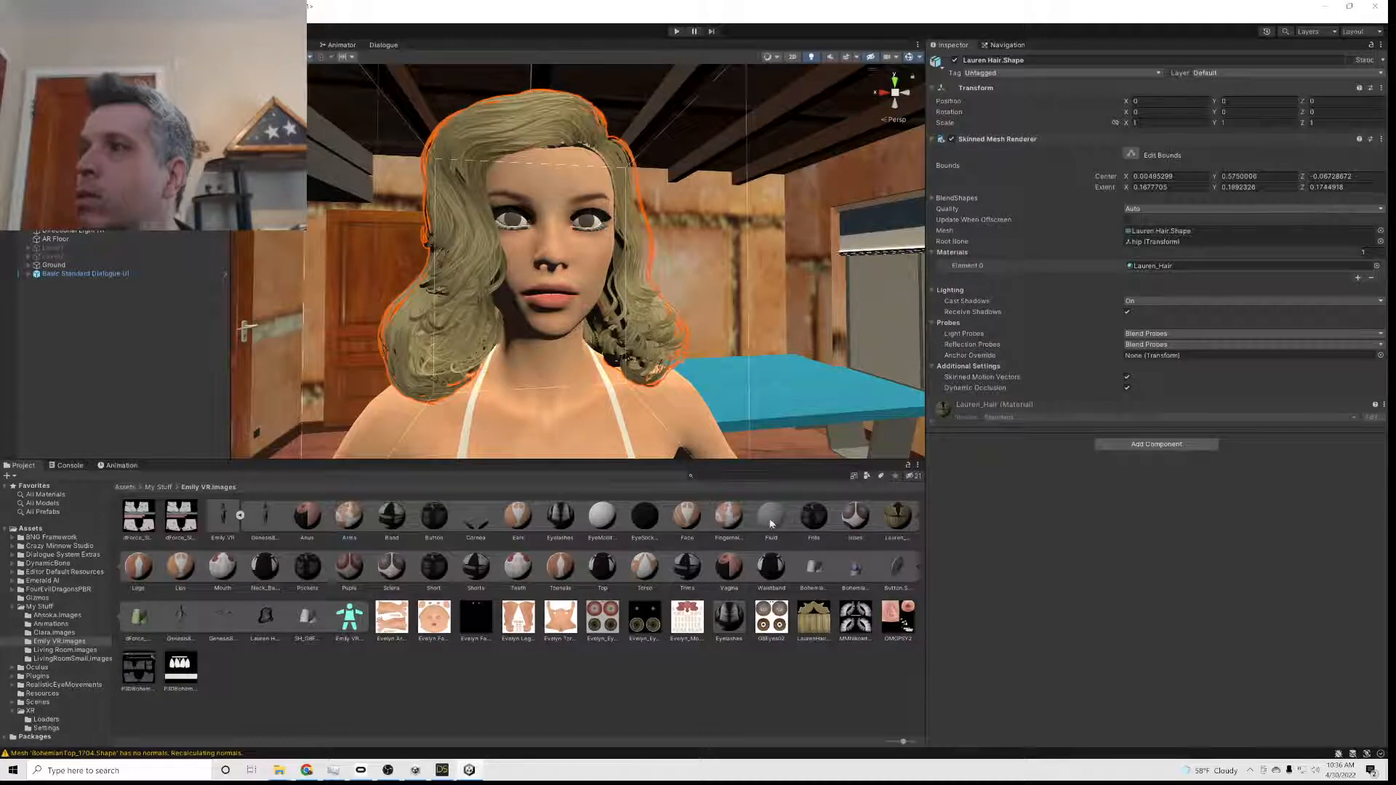
pyautogui.click(1150, 268)
pyautogui.click(905, 523)
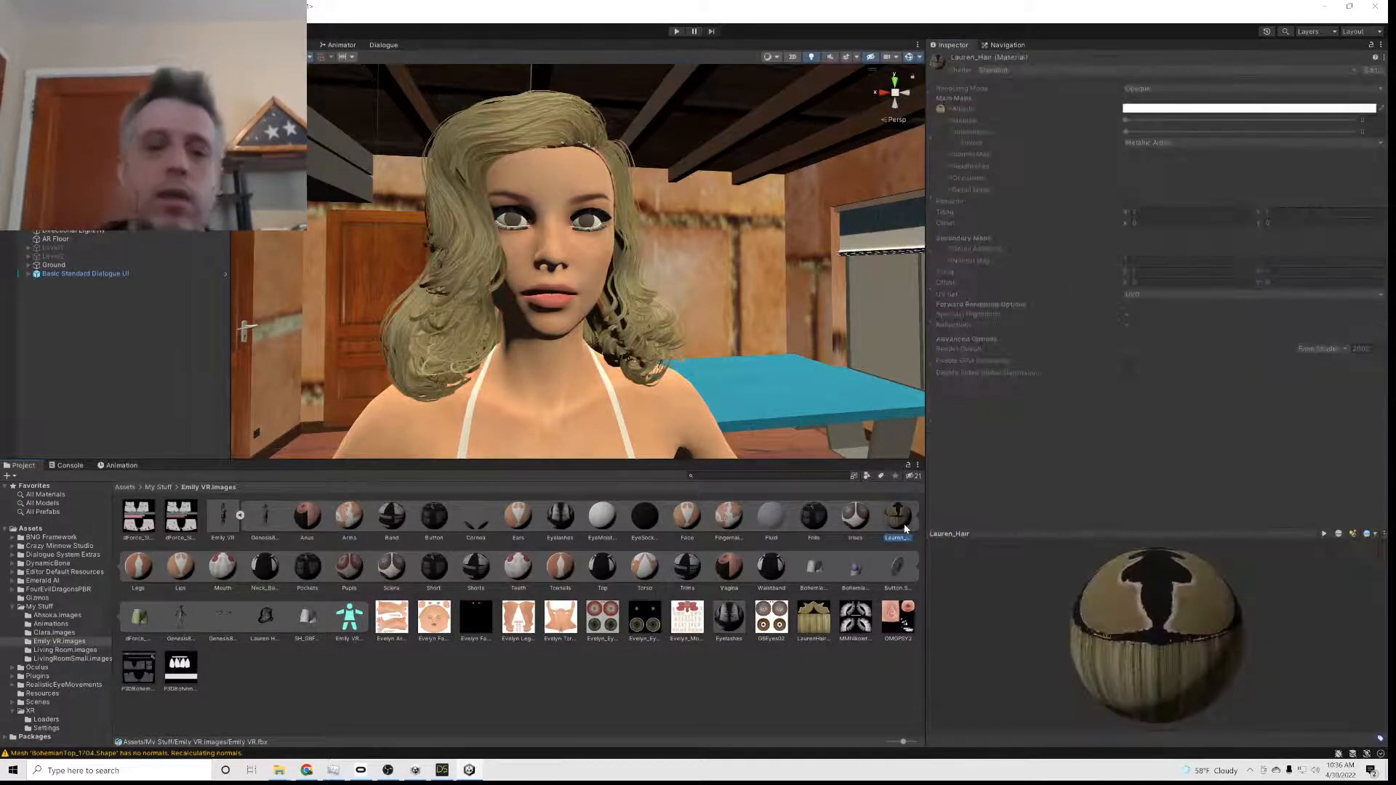
pyautogui.hotkey('ctrl', 'd')
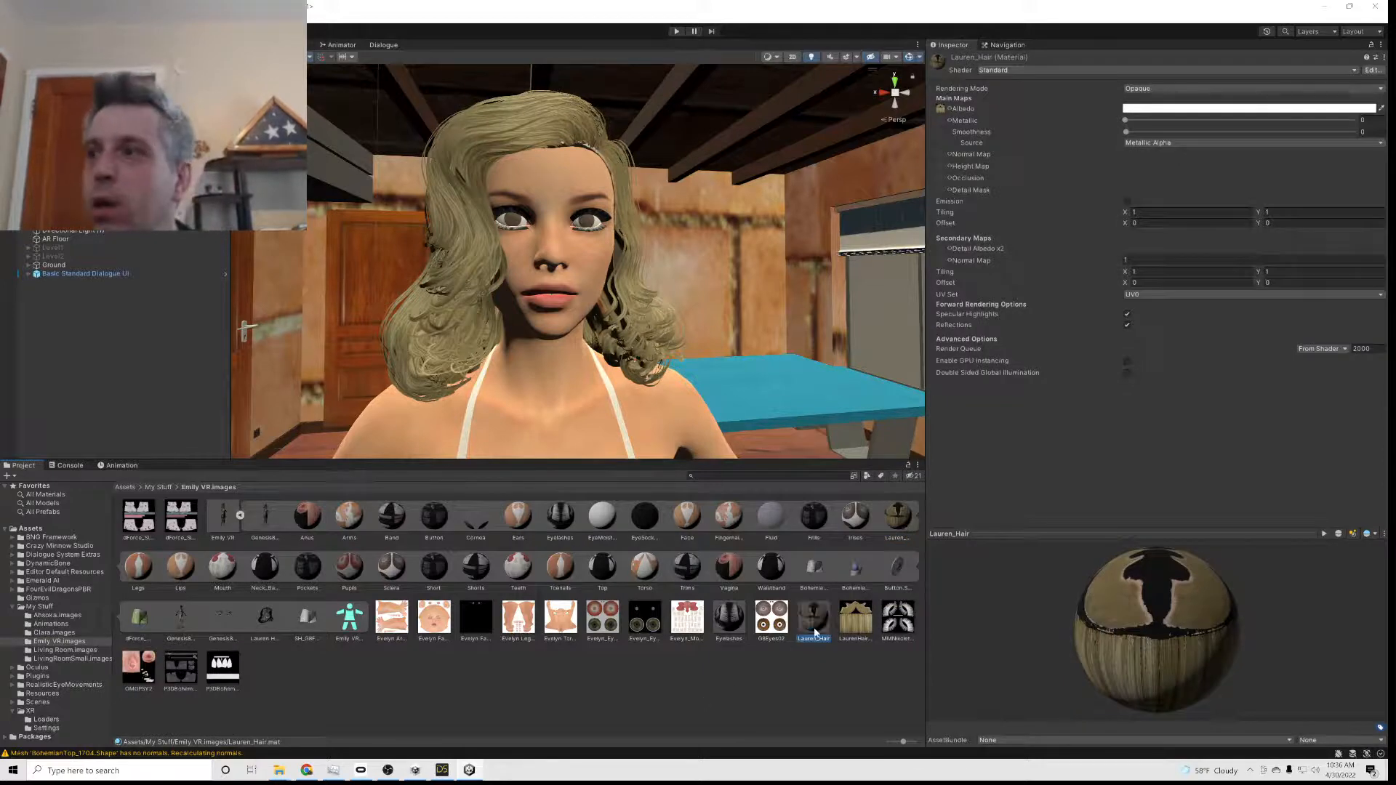
pyautogui.click(997, 469)
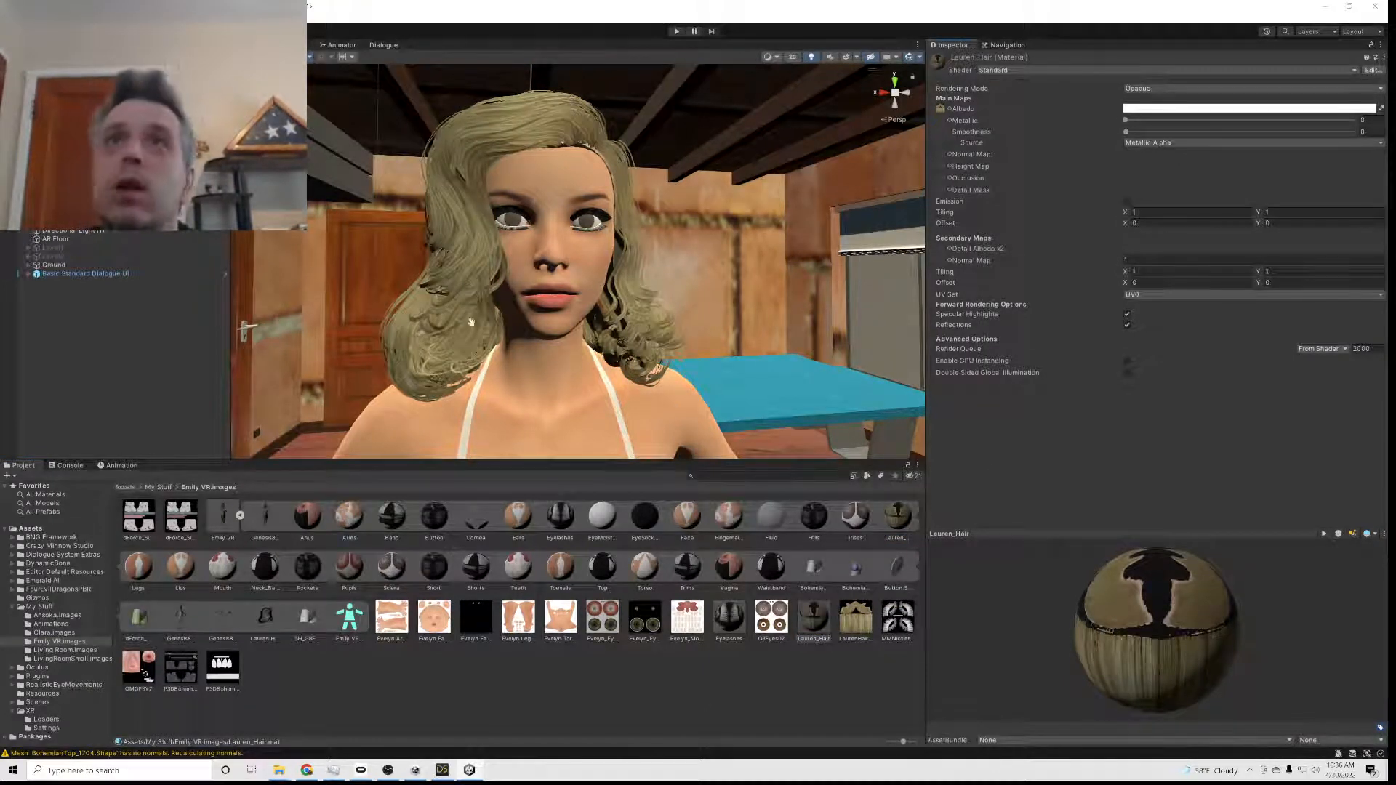
pyautogui.click(80, 195)
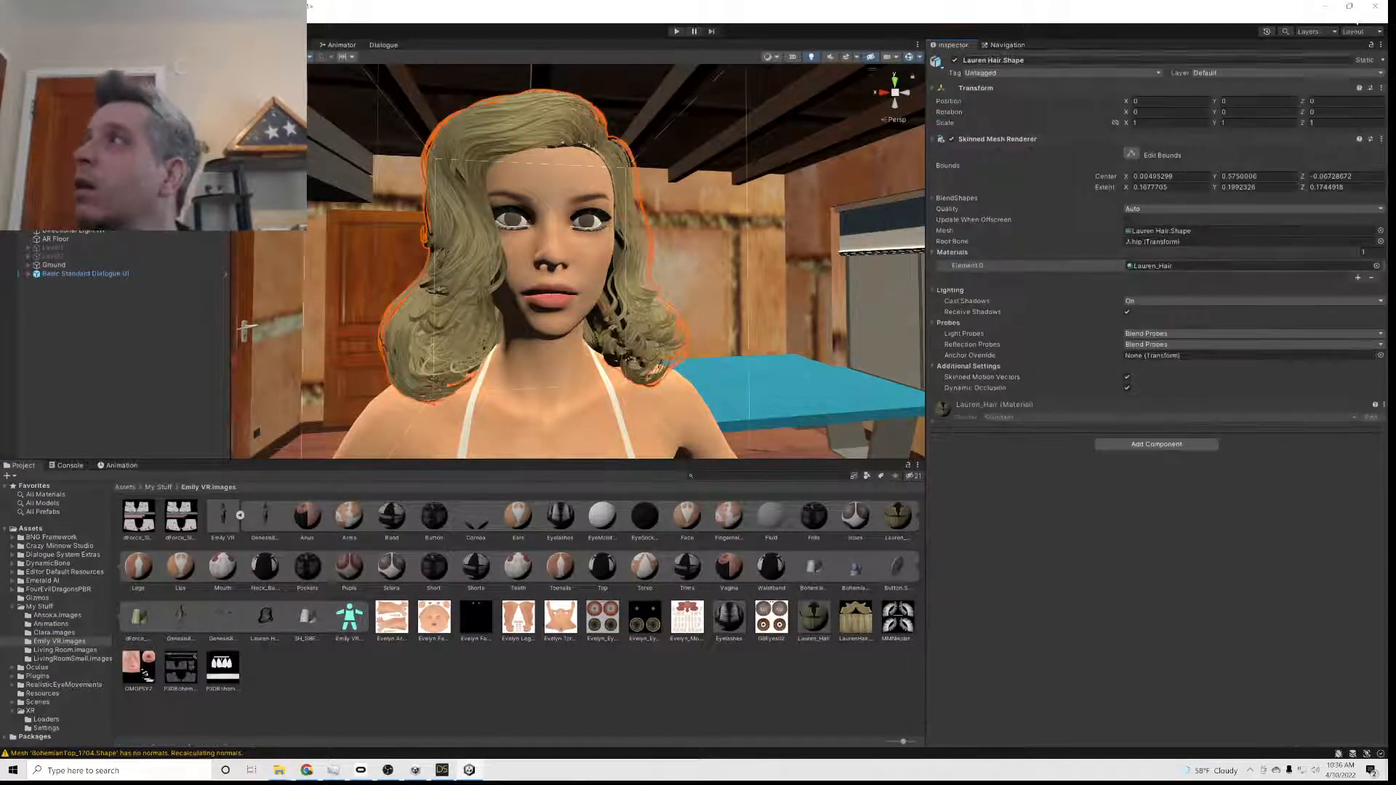
pyautogui.click(1372, 45)
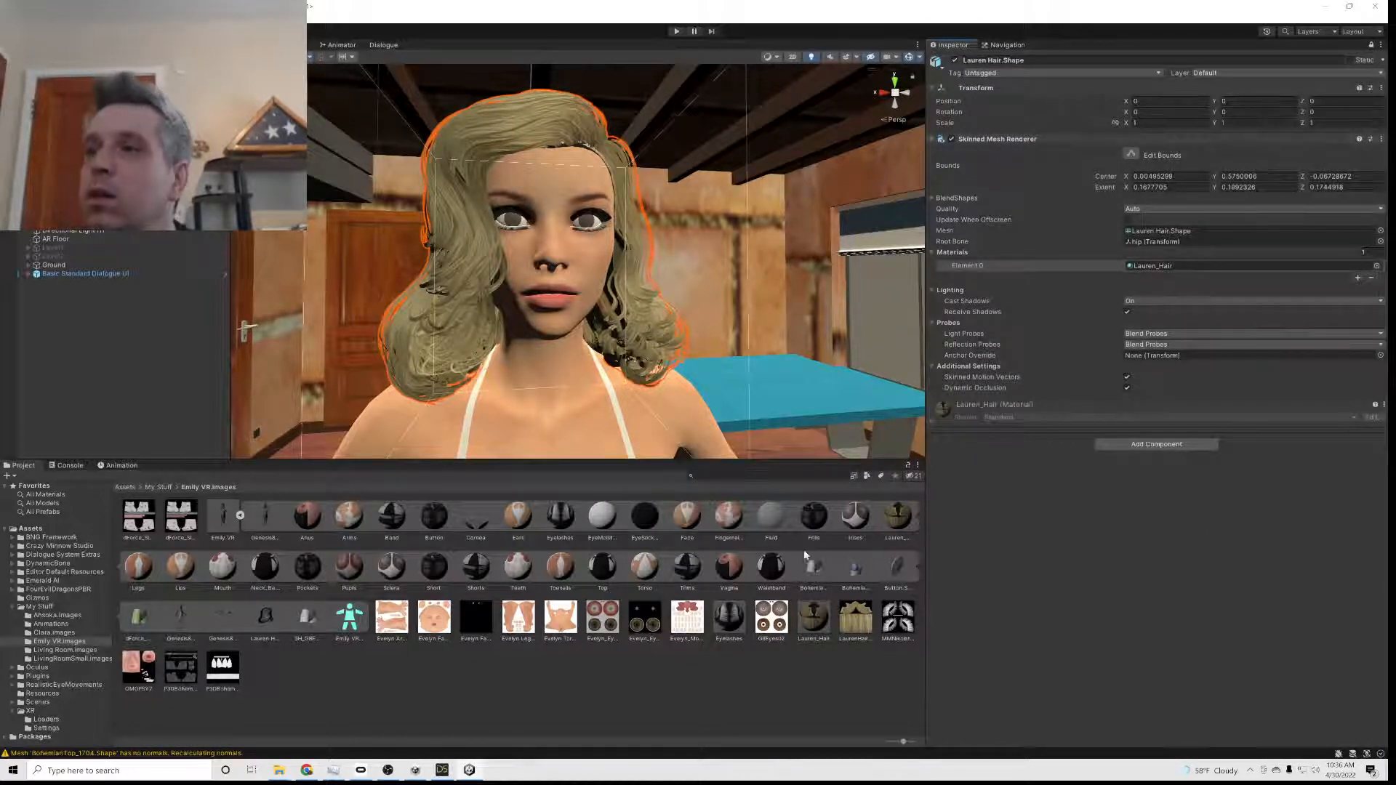
pyautogui.click(1163, 265)
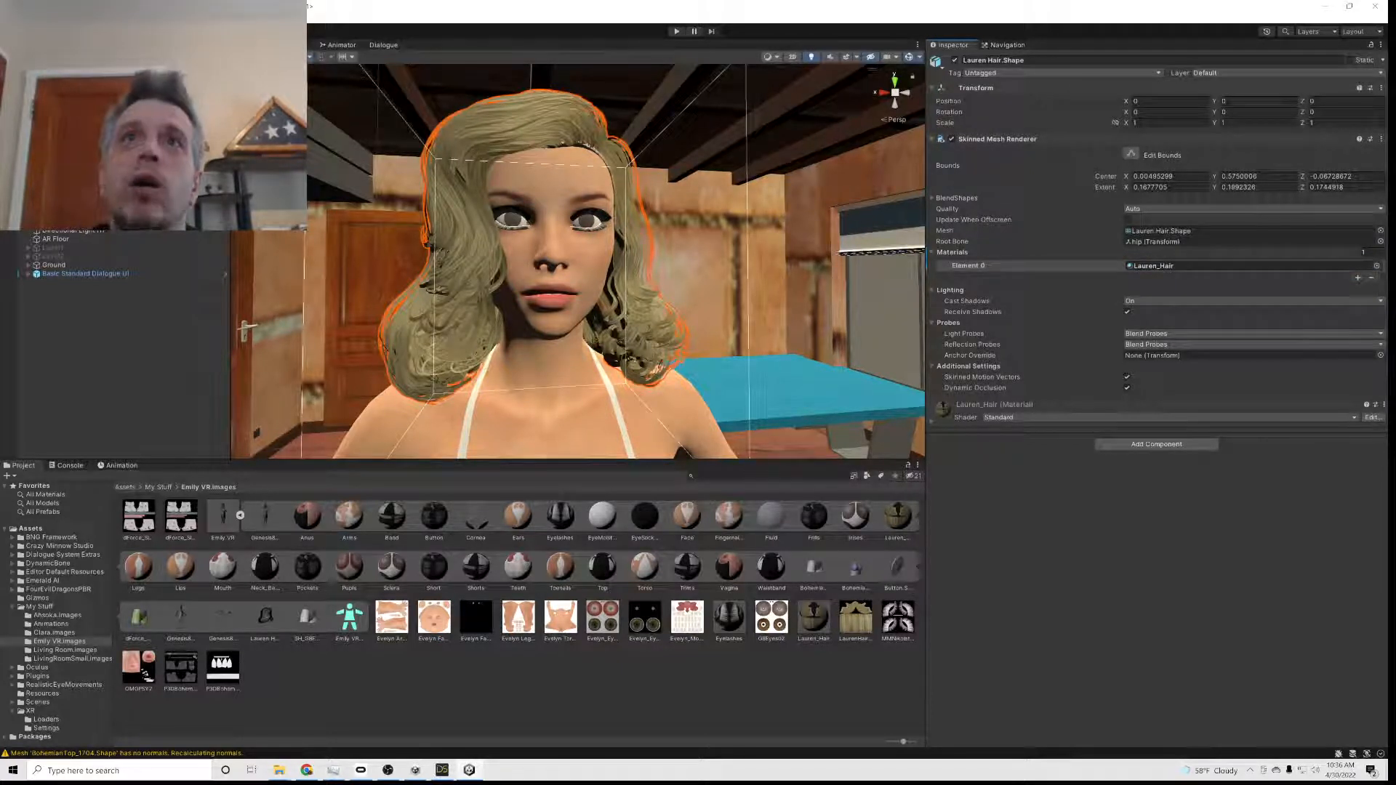
# - Duplicate the Cornea material and assign the copy to Element 12 of the Genesis8Female.Shape mesh
pyautogui.click(80, 160)
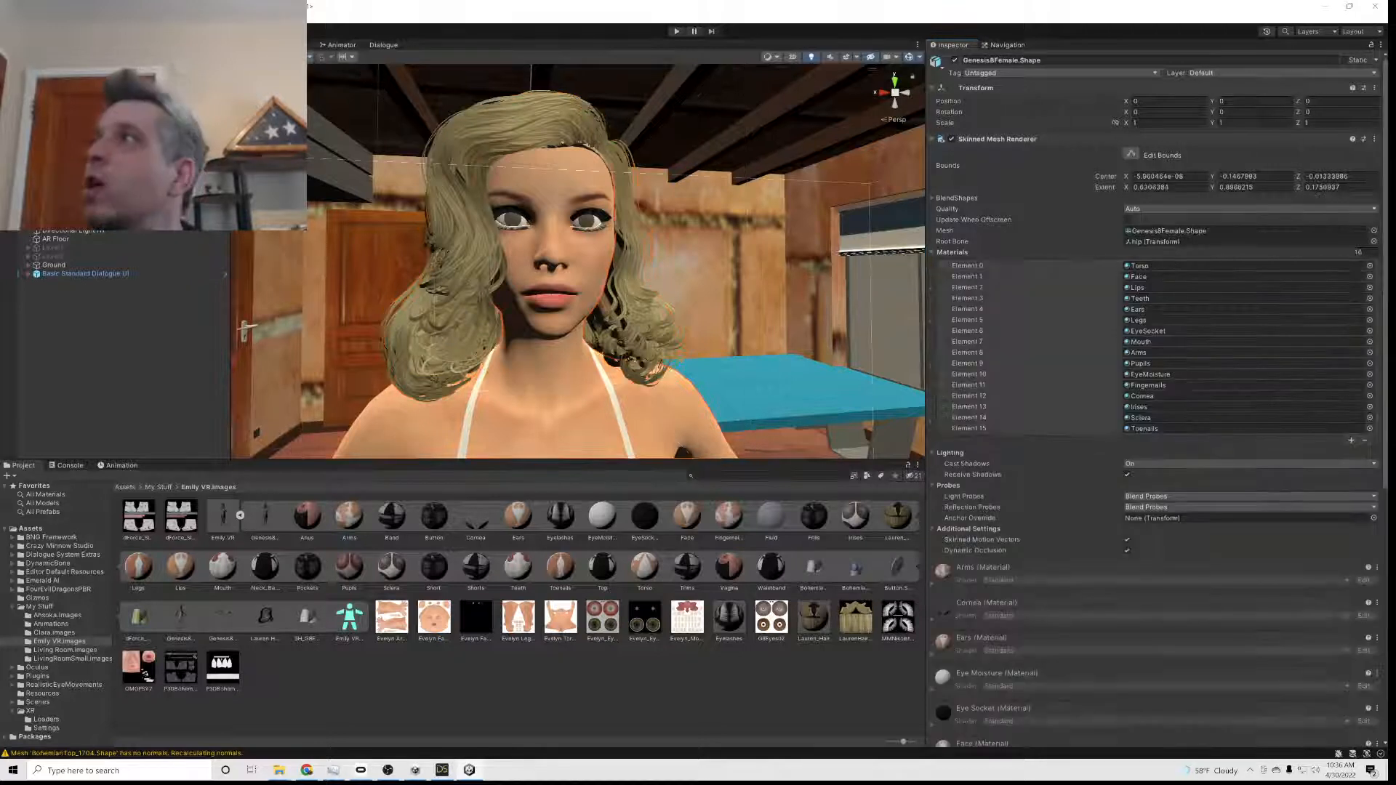
pyautogui.click(1372, 47)
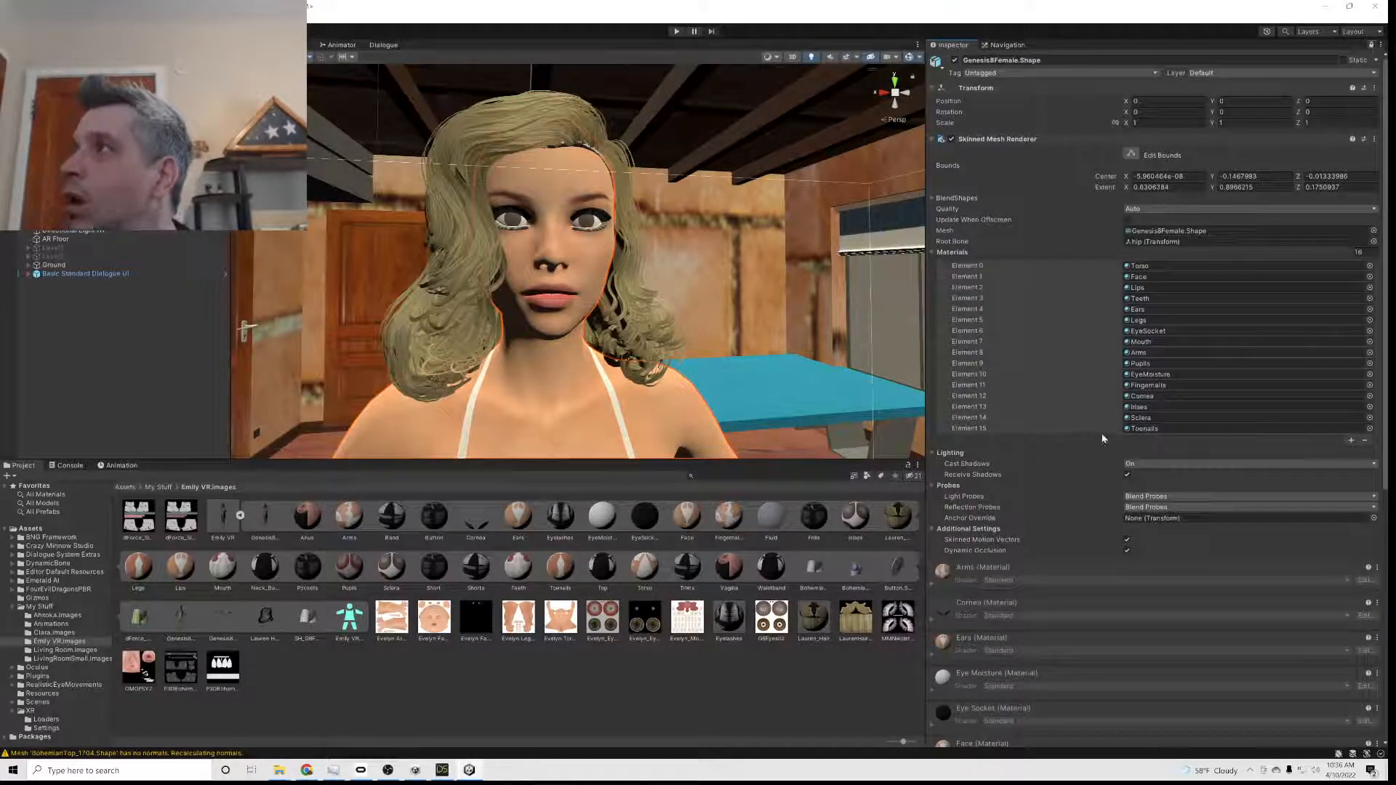
pyautogui.click(1135, 397)
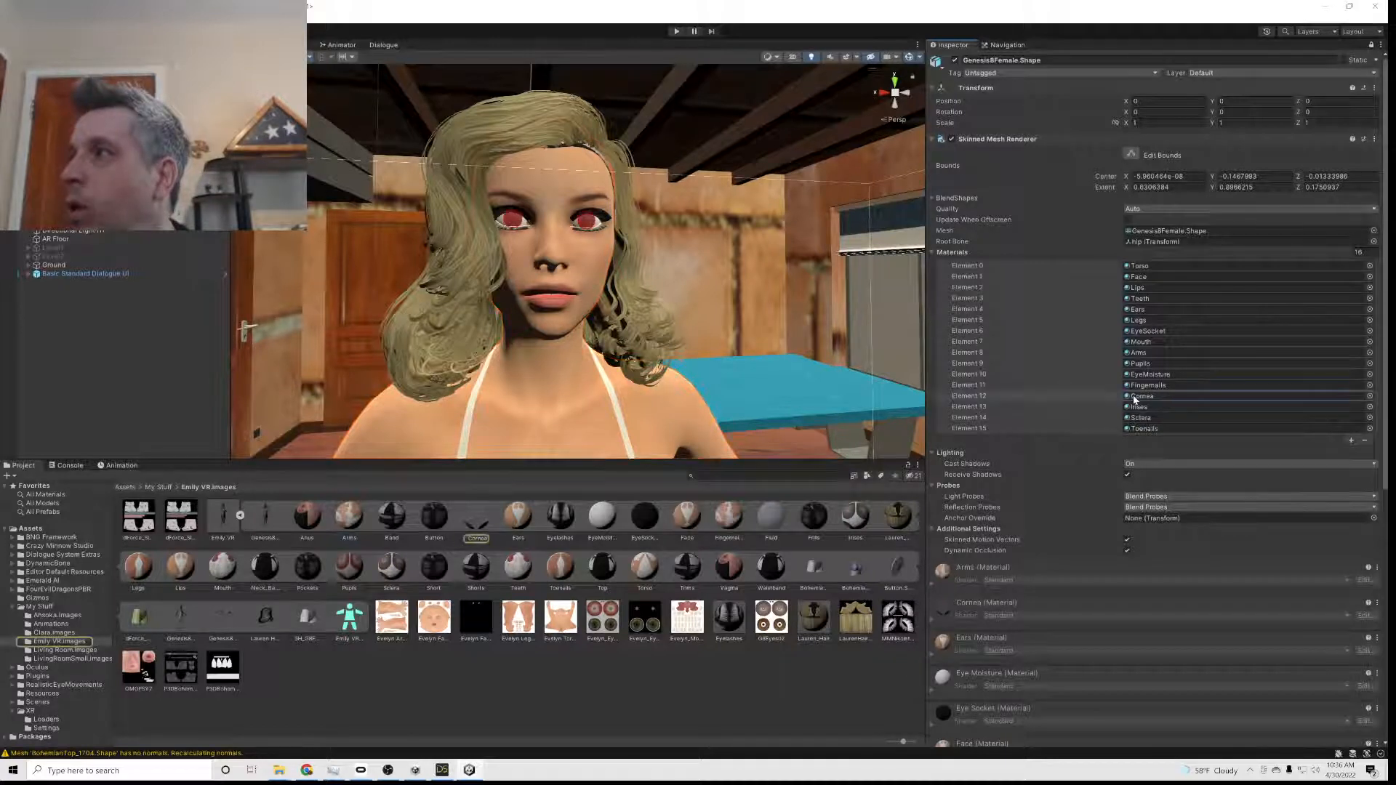
pyautogui.click(465, 520)
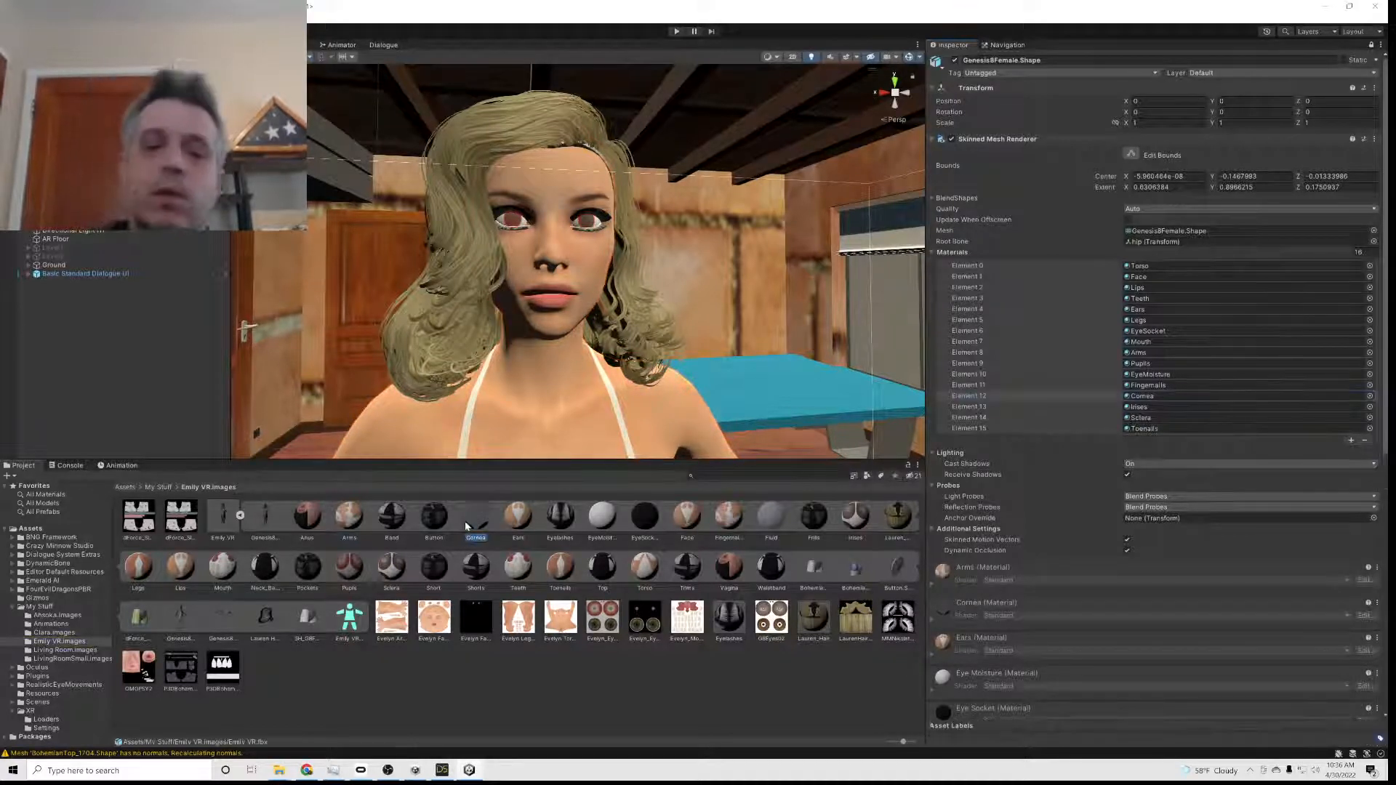
pyautogui.hotkey('ctrl', 'd')
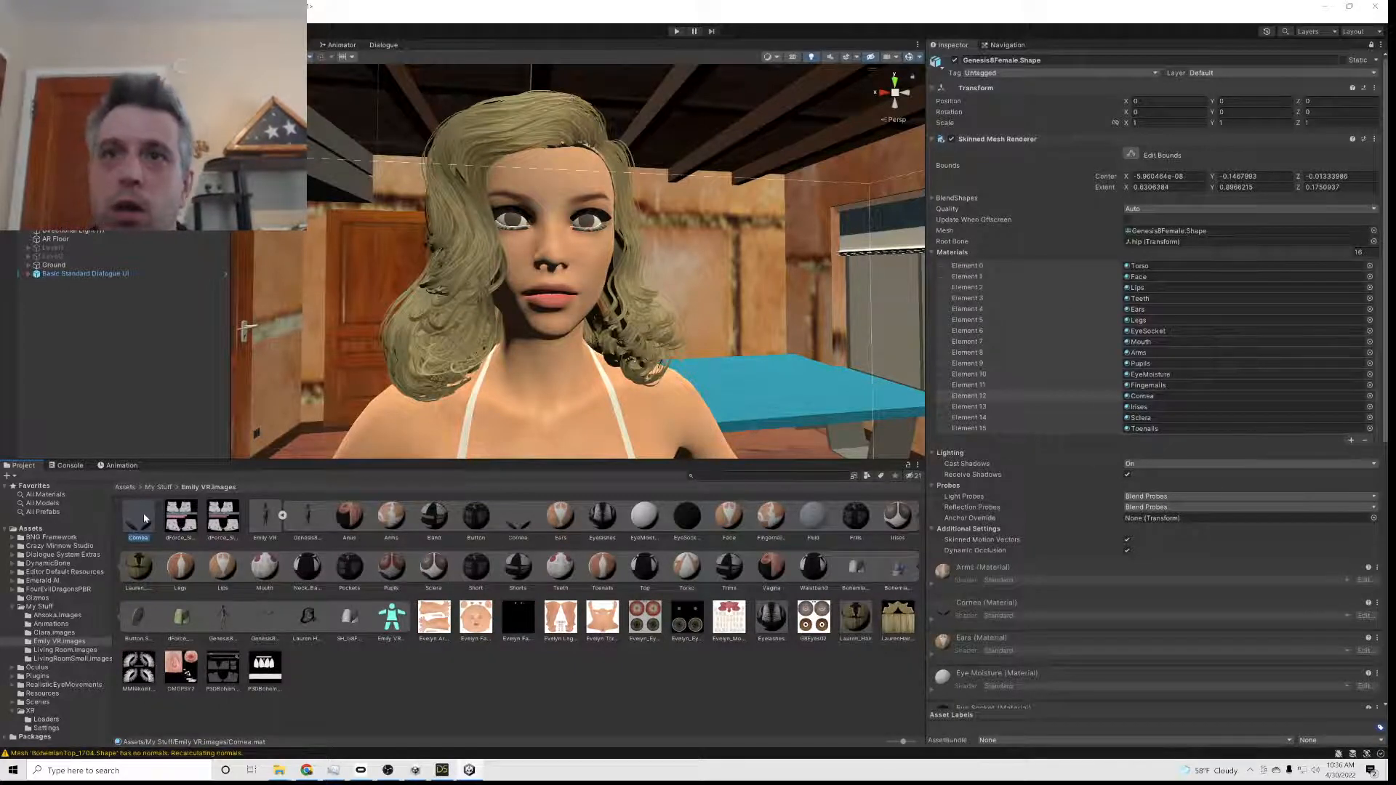
pyautogui.moveTo(144, 518); pyautogui.dragTo(1160, 395)
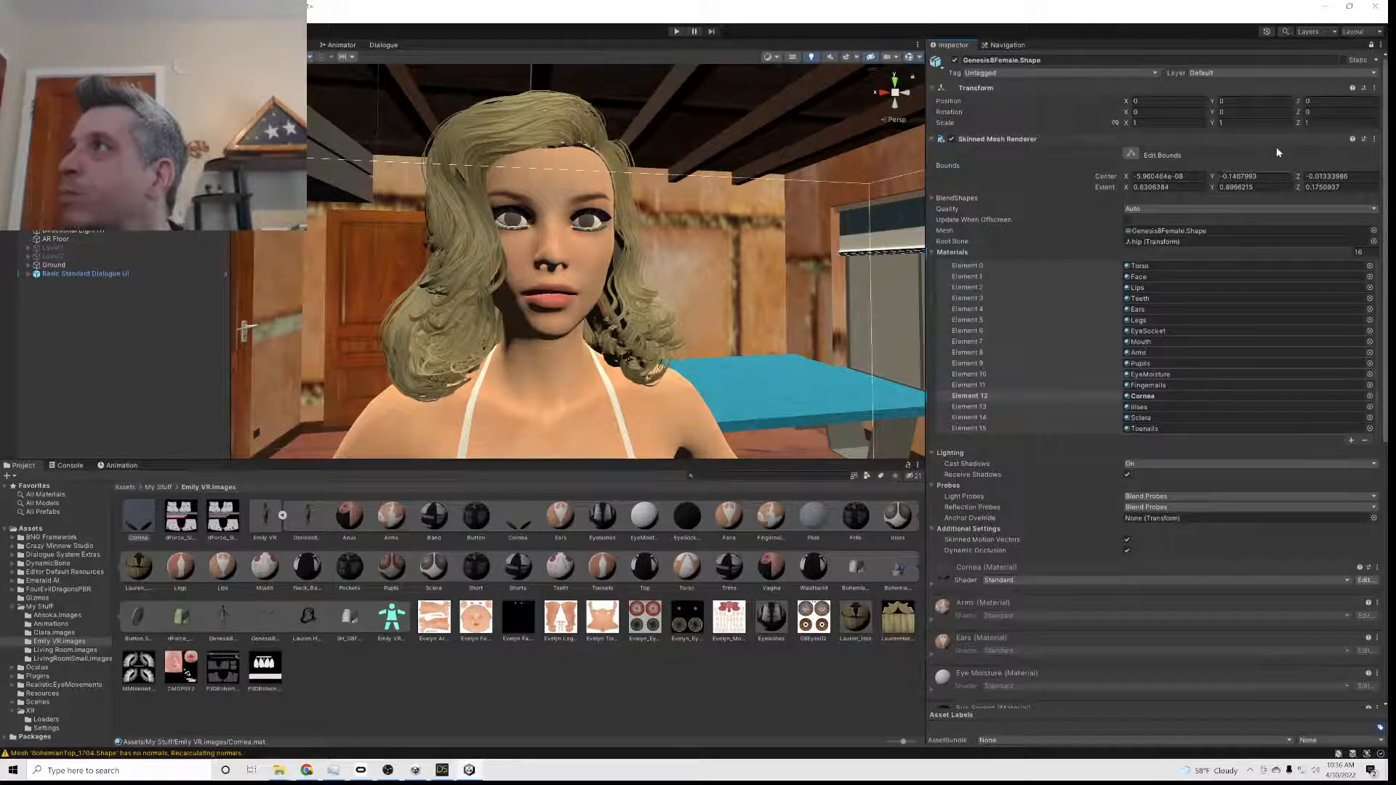
# - Unlock the inspector and assign the Evelyn_EyesGreen_1007 texture to the Albedo map of the duplicated Cornea material
pyautogui.click(1371, 47)
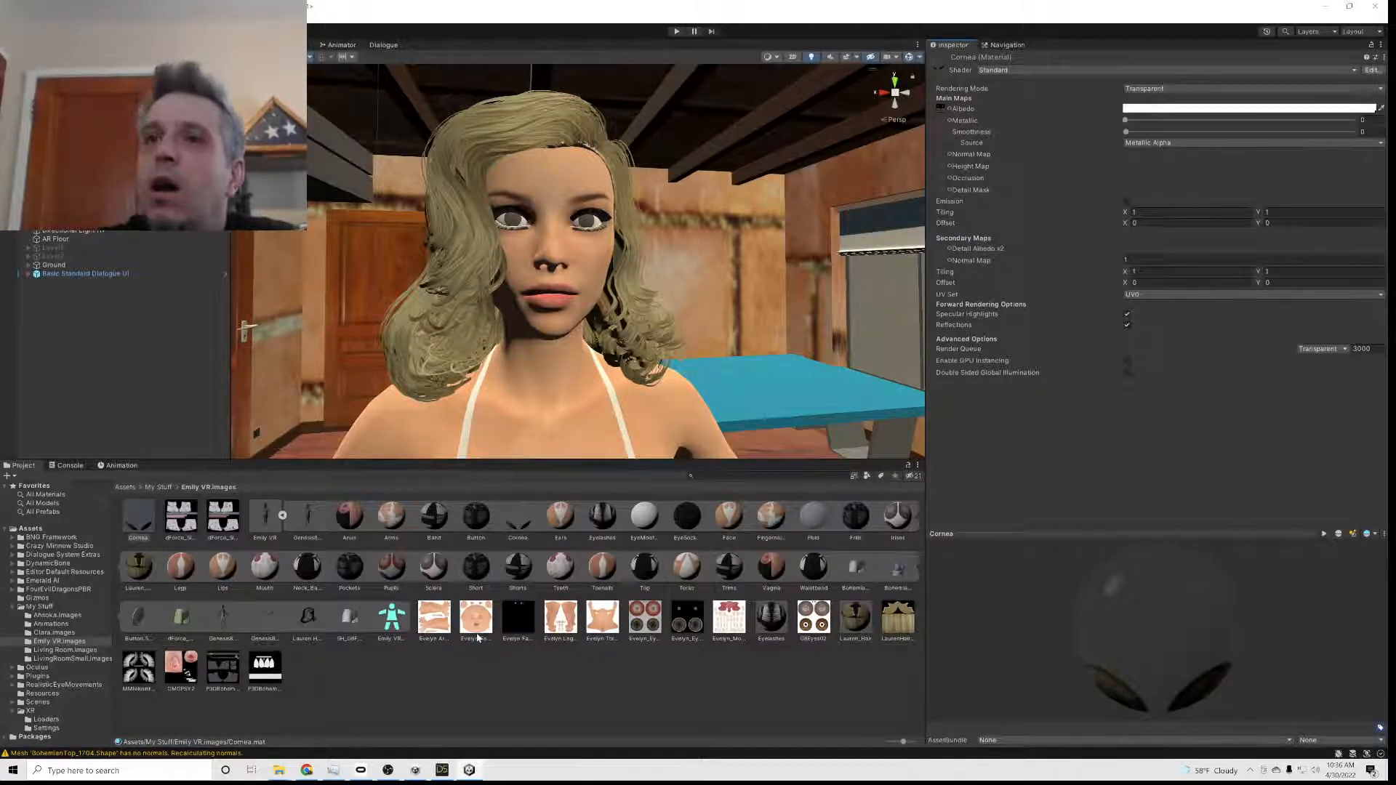
pyautogui.click(940, 109)
pyautogui.click(939, 107)
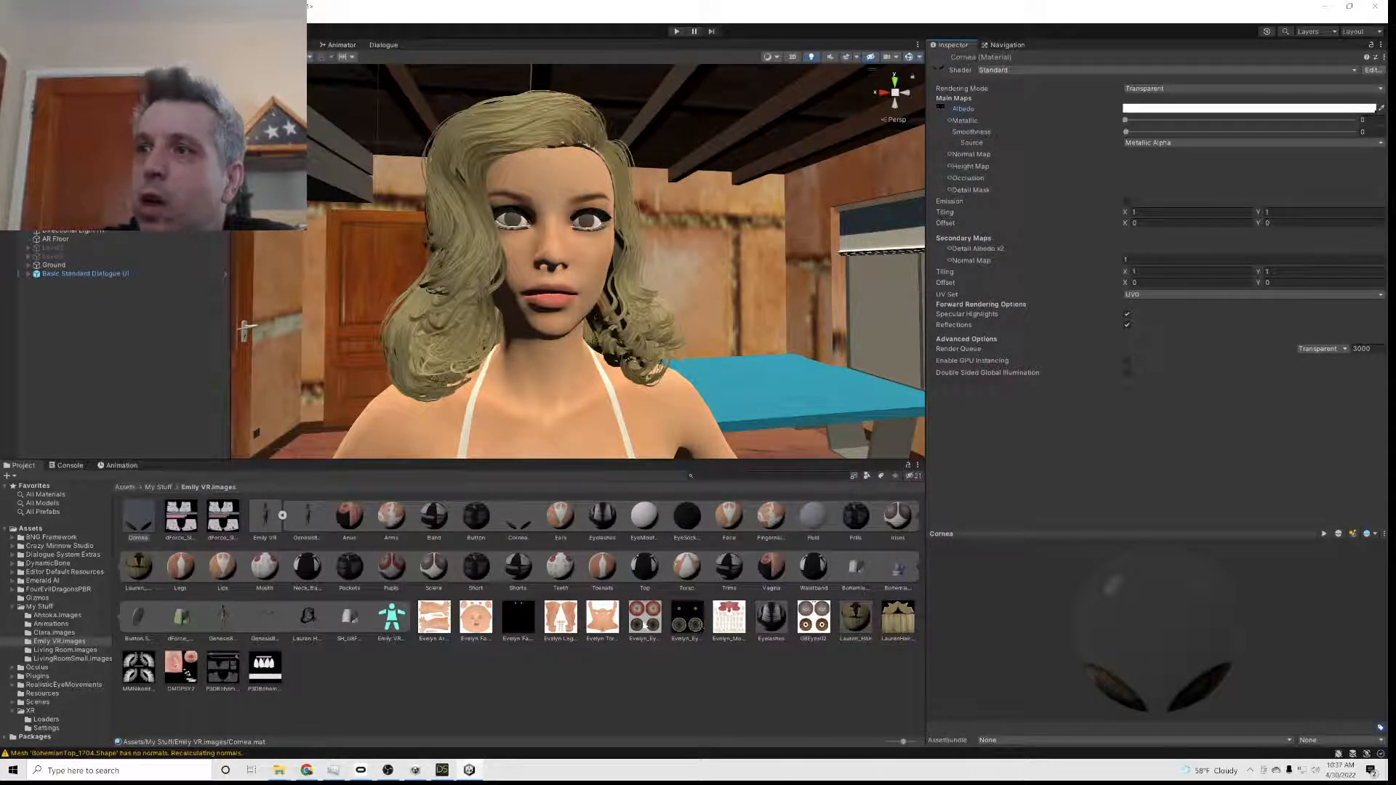
pyautogui.click(682, 623)
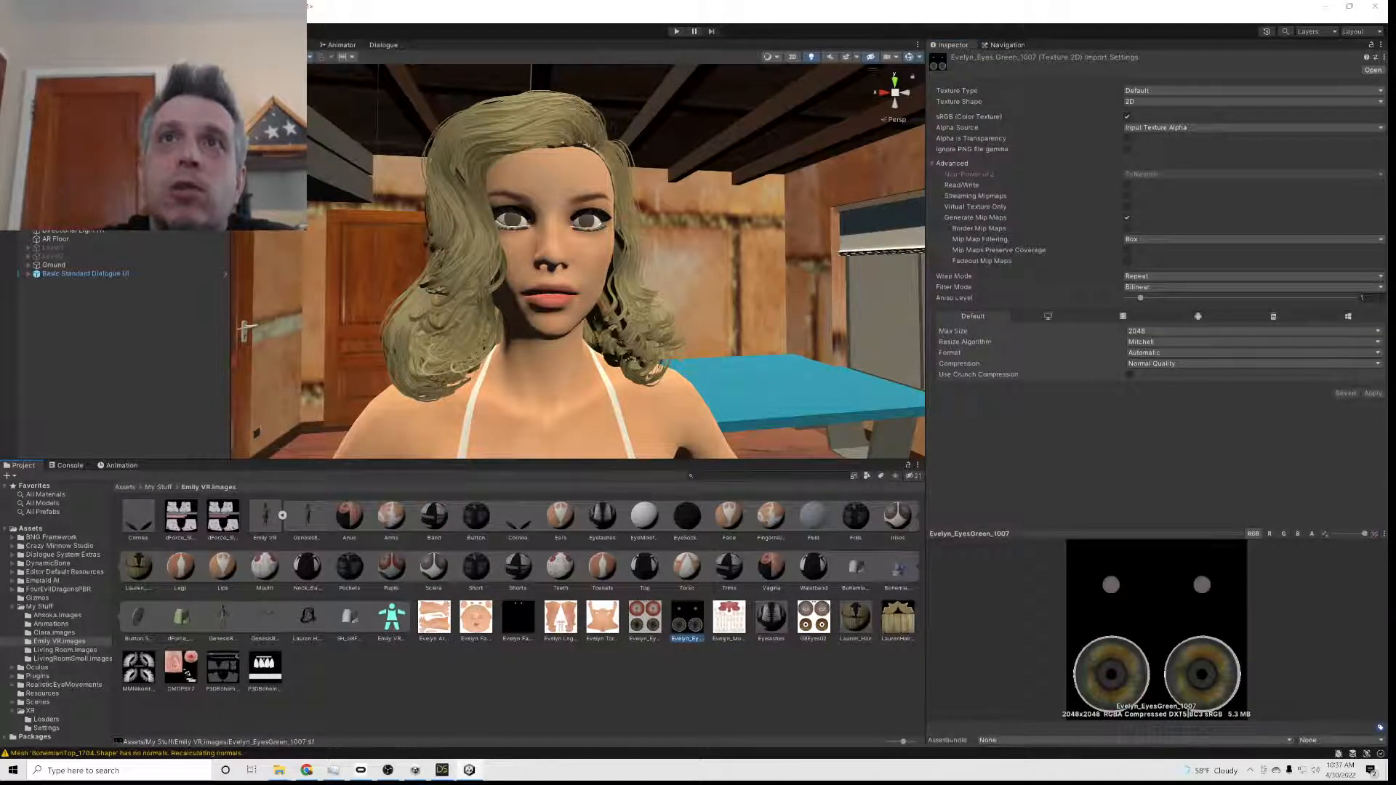
pyautogui.click(578, 446)
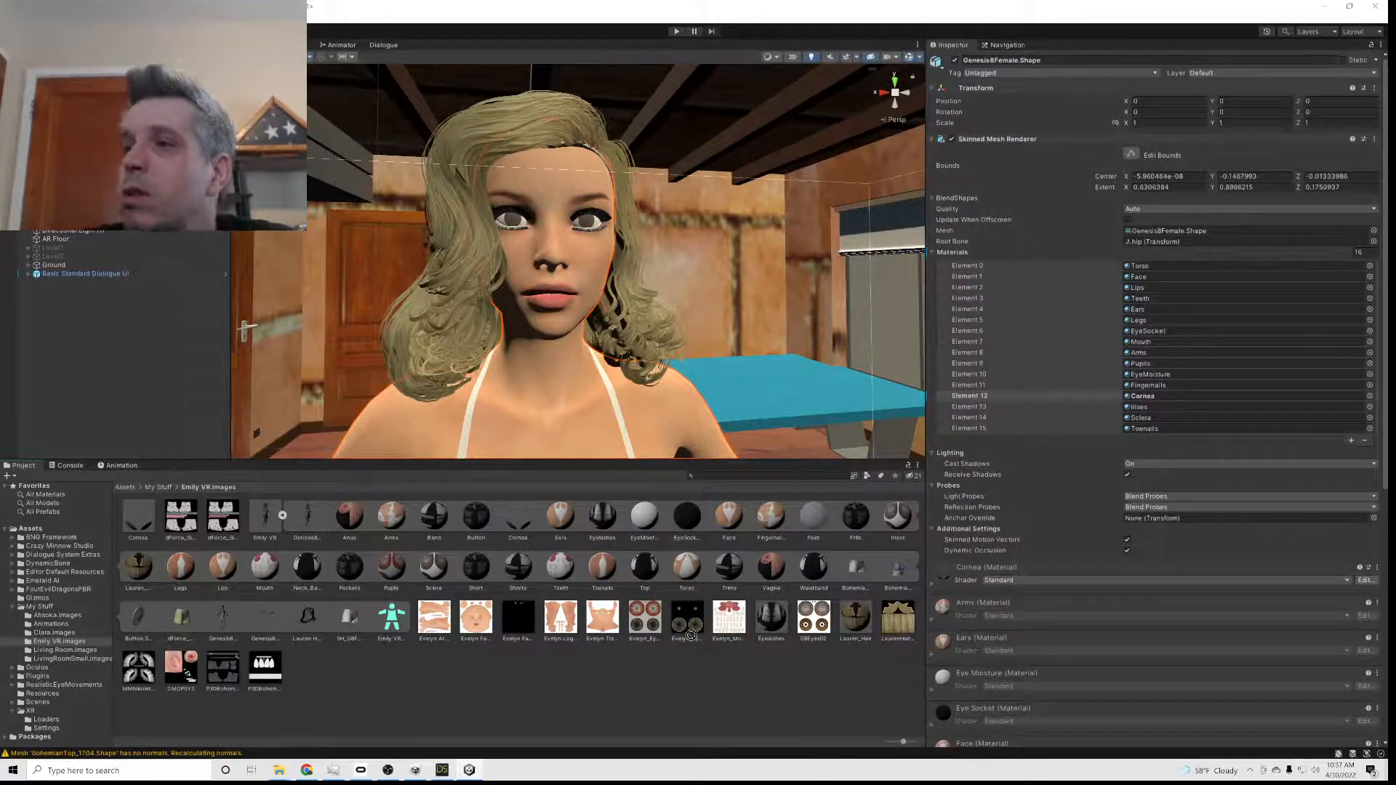
pyautogui.click(135, 523)
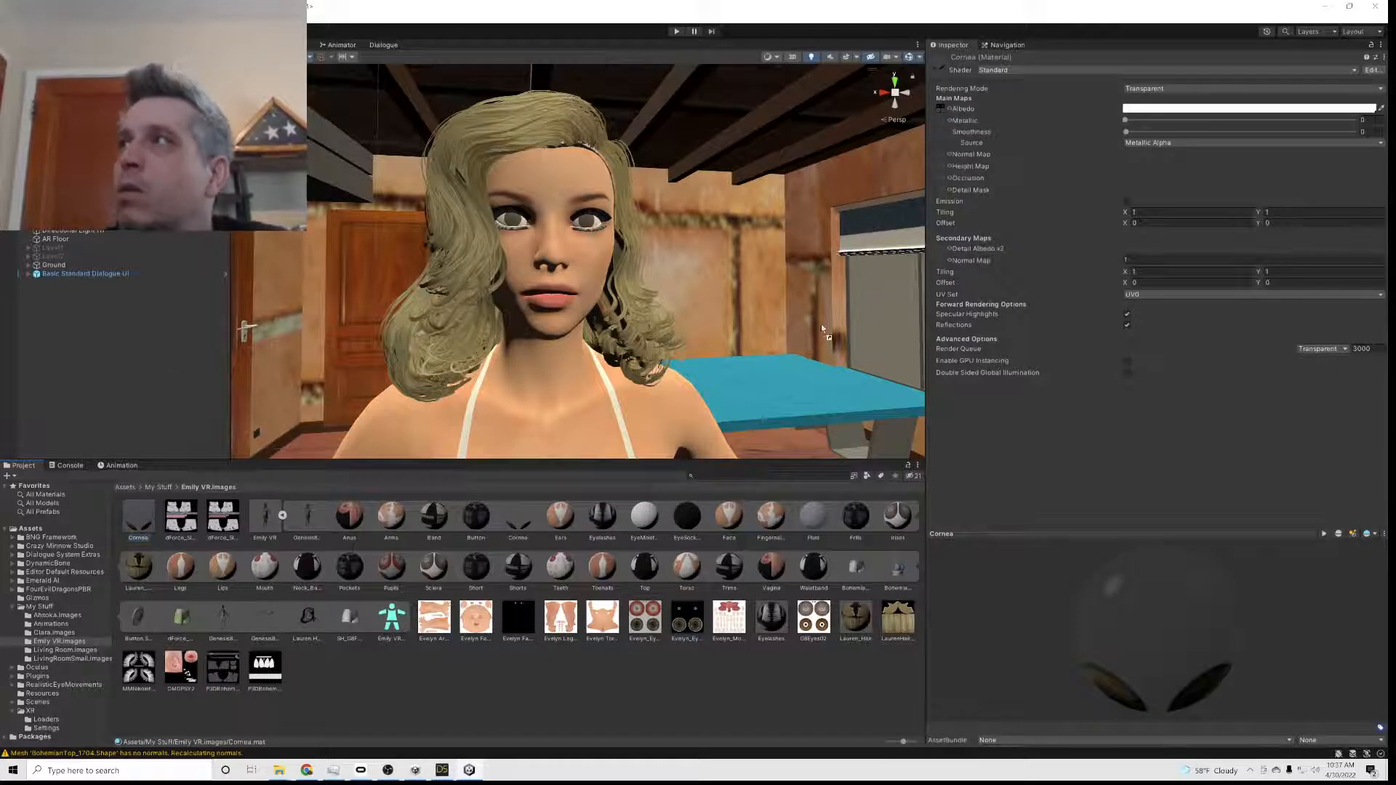
pyautogui.moveTo(822, 325); pyautogui.dragTo(941, 108)
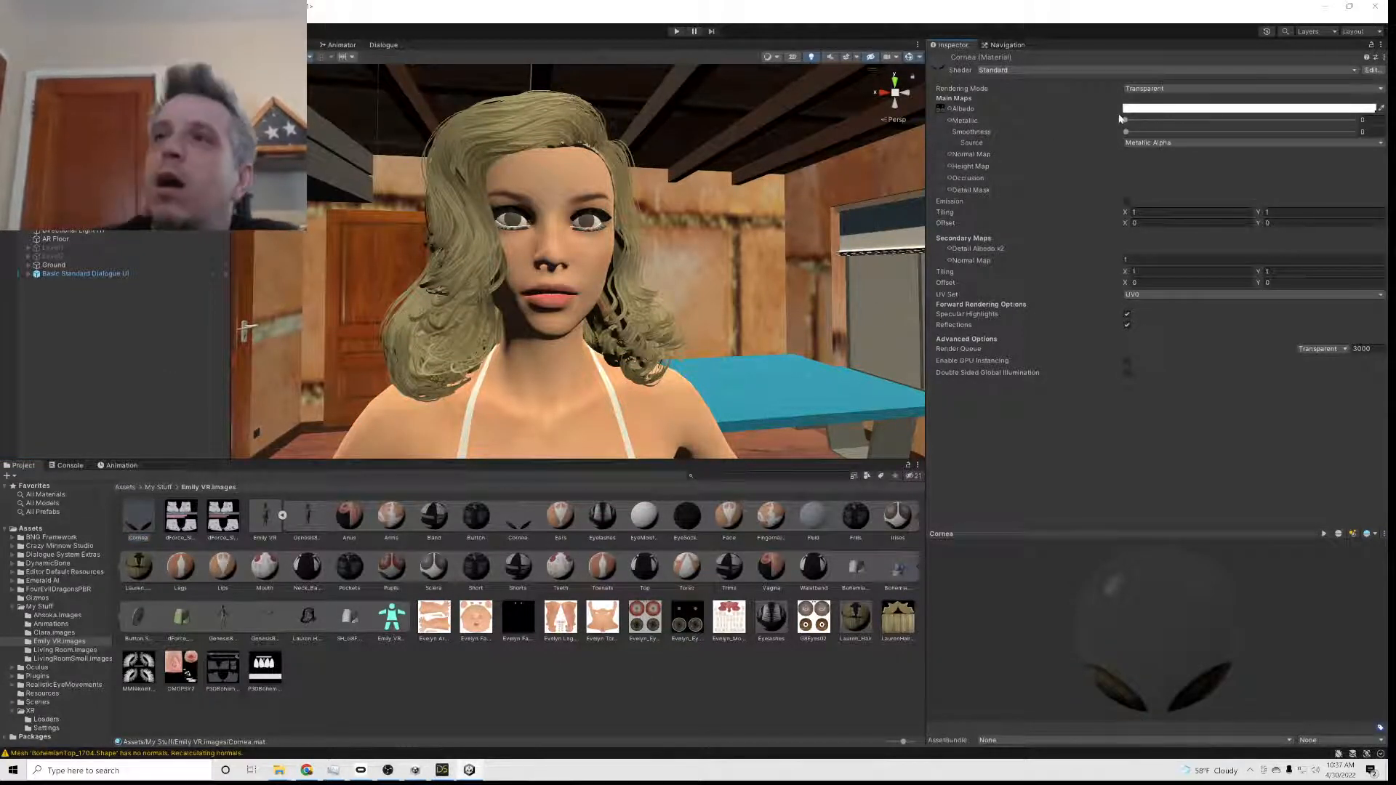
# - Set the Cornea material's rendering mode to Transparent and lower its Albedo alpha until the cornea is fully see-through
pyautogui.click(1310, 90)
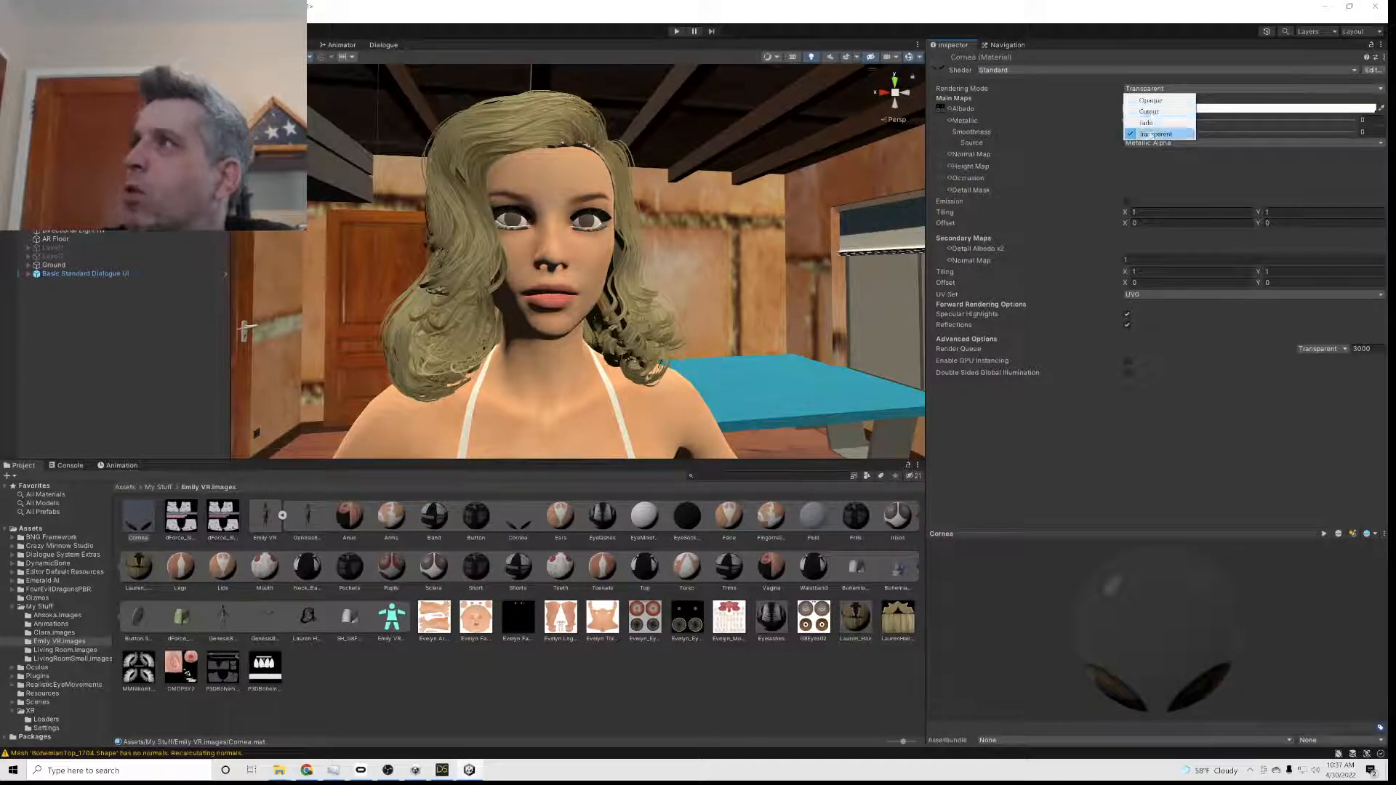
pyautogui.click(1158, 133)
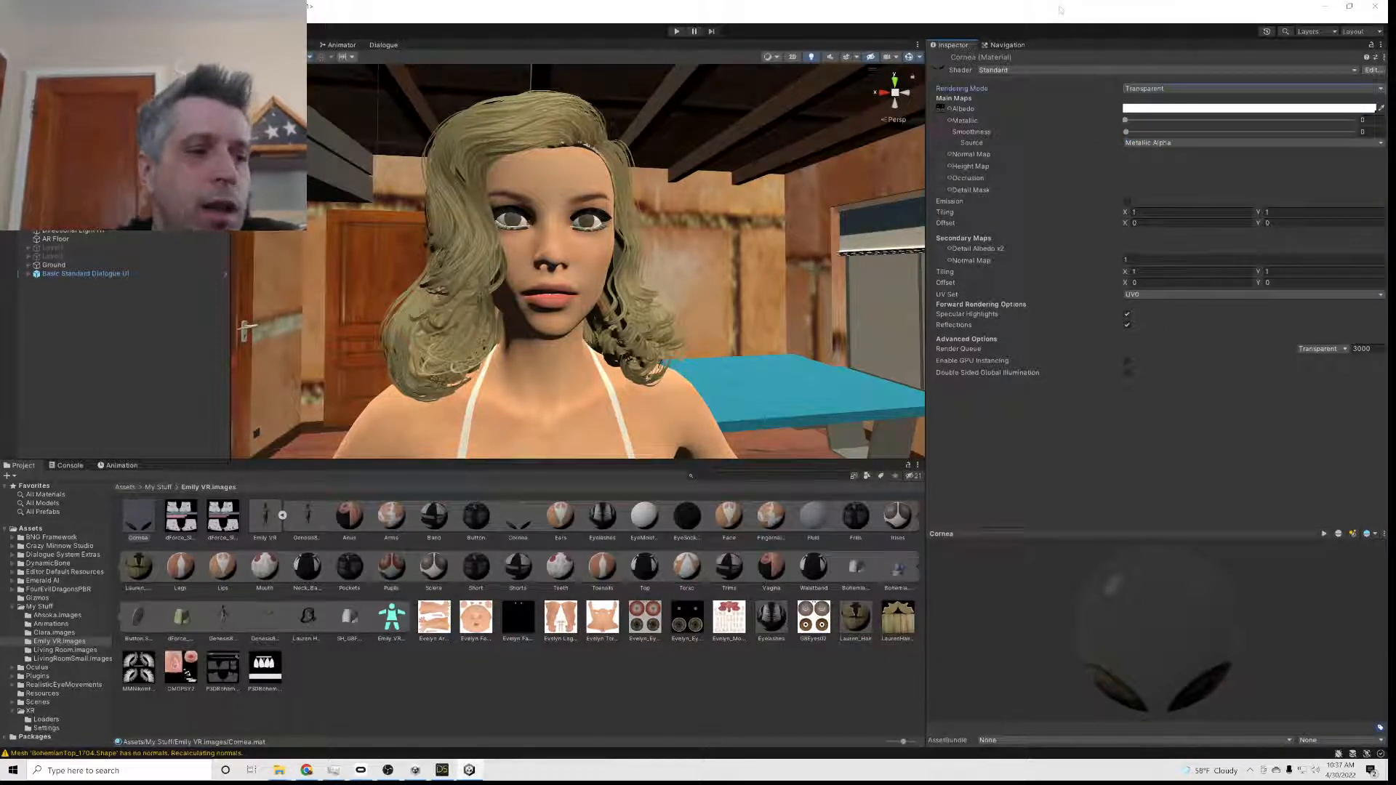
pyautogui.click(1198, 109)
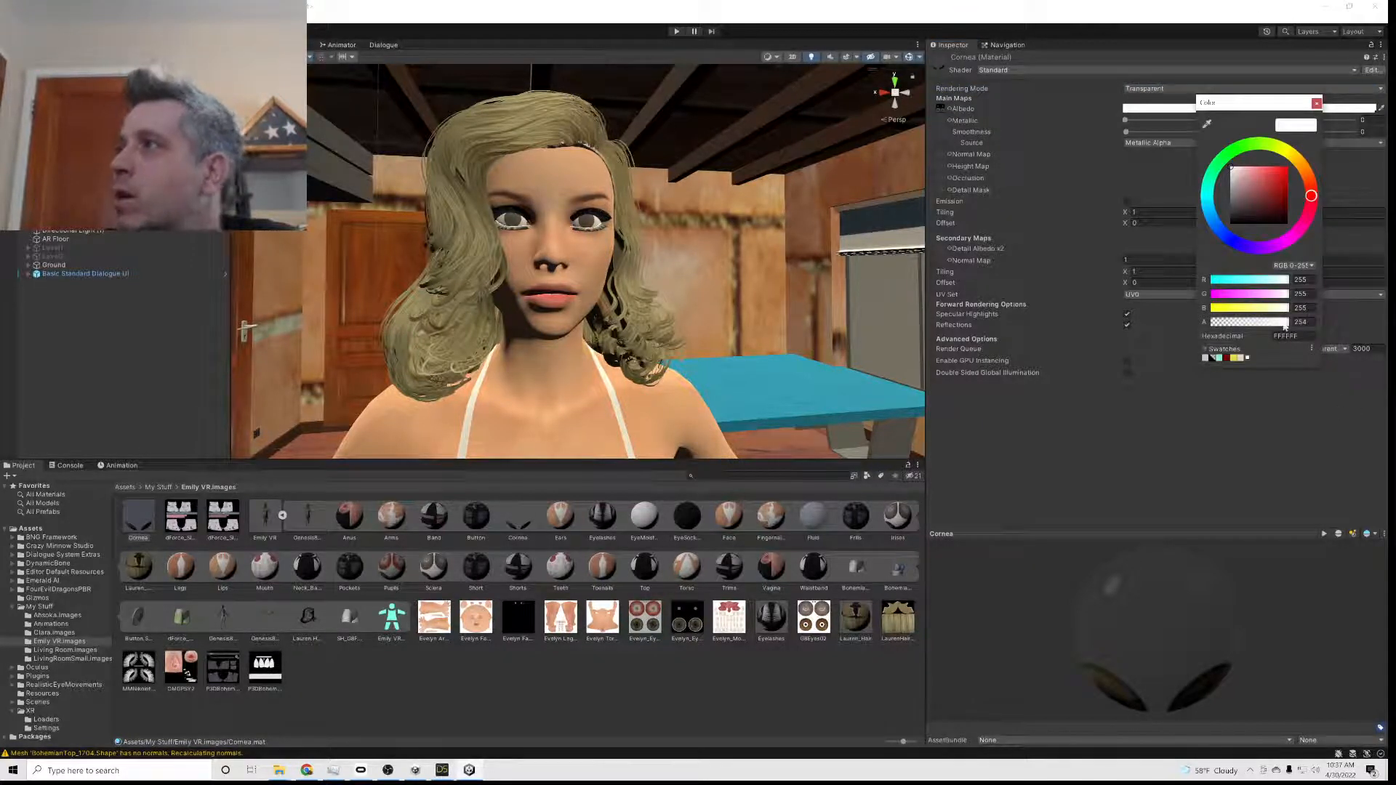
pyautogui.moveTo(1288, 325); pyautogui.dragTo(1206, 331)
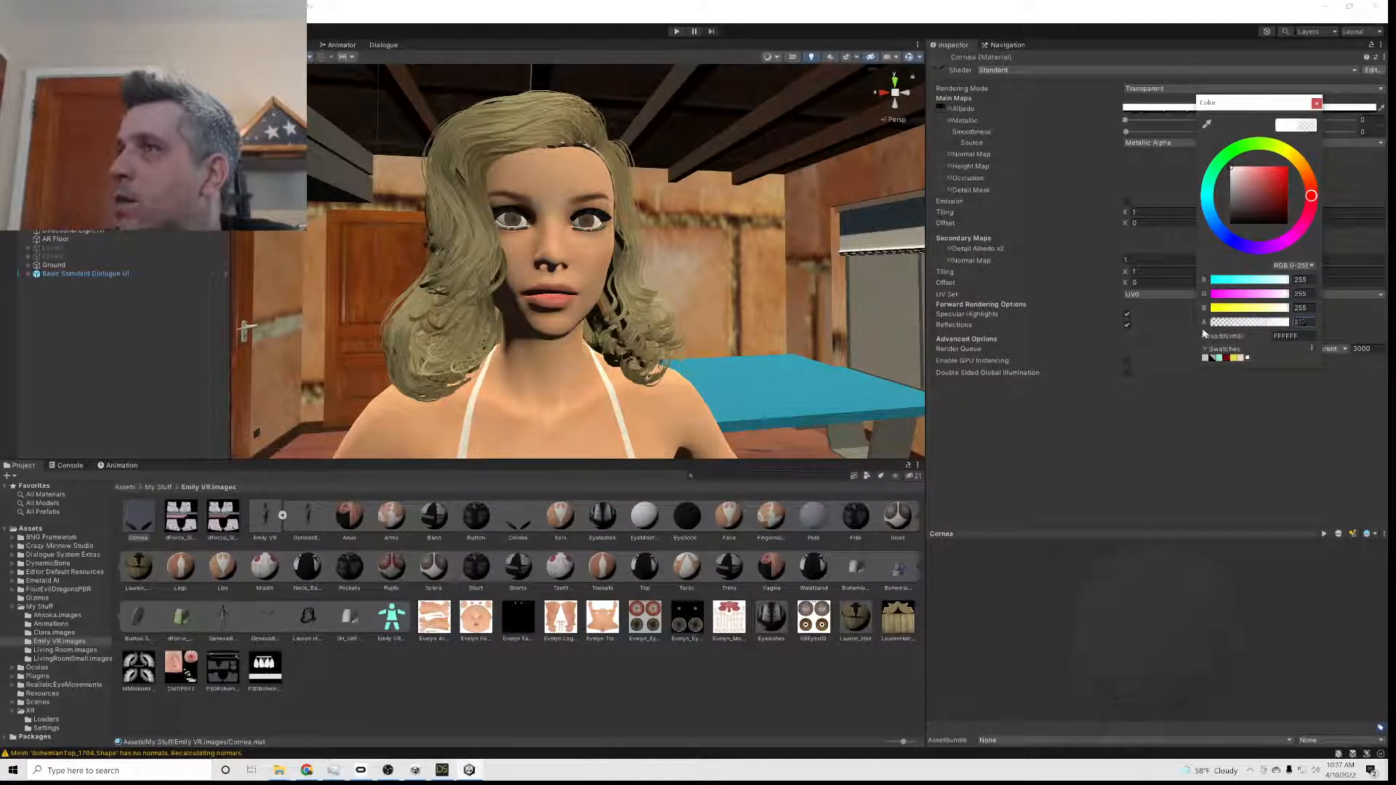
pyautogui.click(1316, 104)
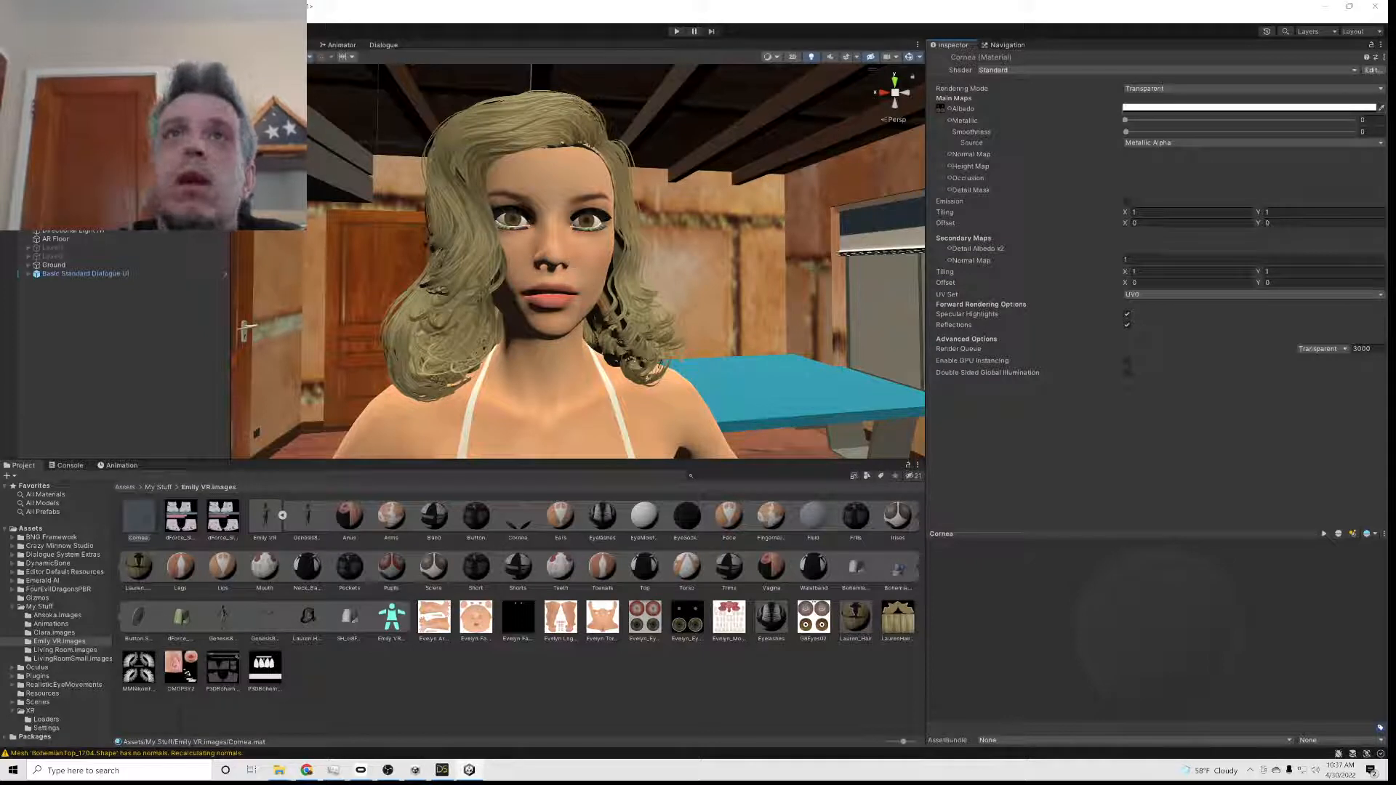
# - Set the rendering mode of the duplicated Lauren_Hair material to Transparent, with its Albedo alpha at 255
pyautogui.click(459, 175)
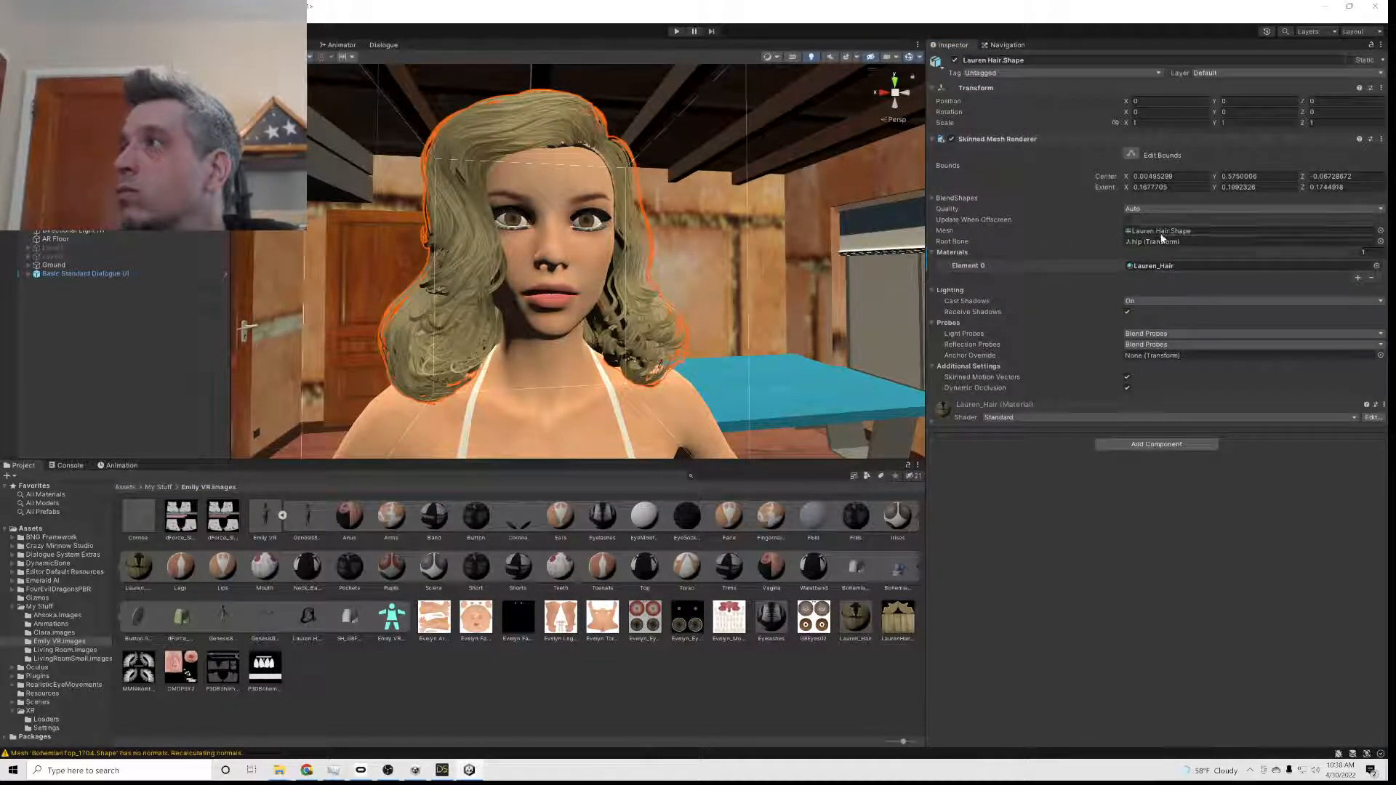
pyautogui.click(1163, 265)
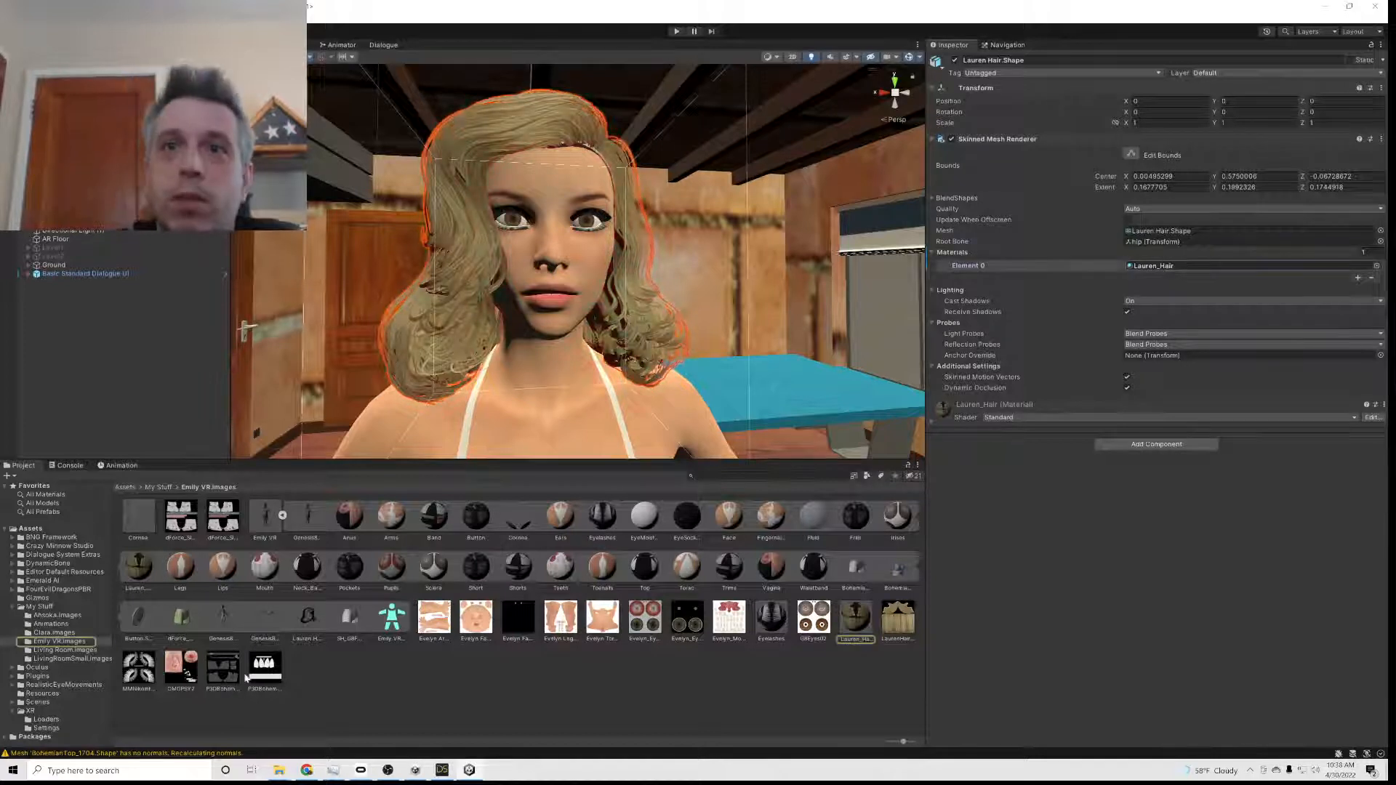
pyautogui.click(862, 612)
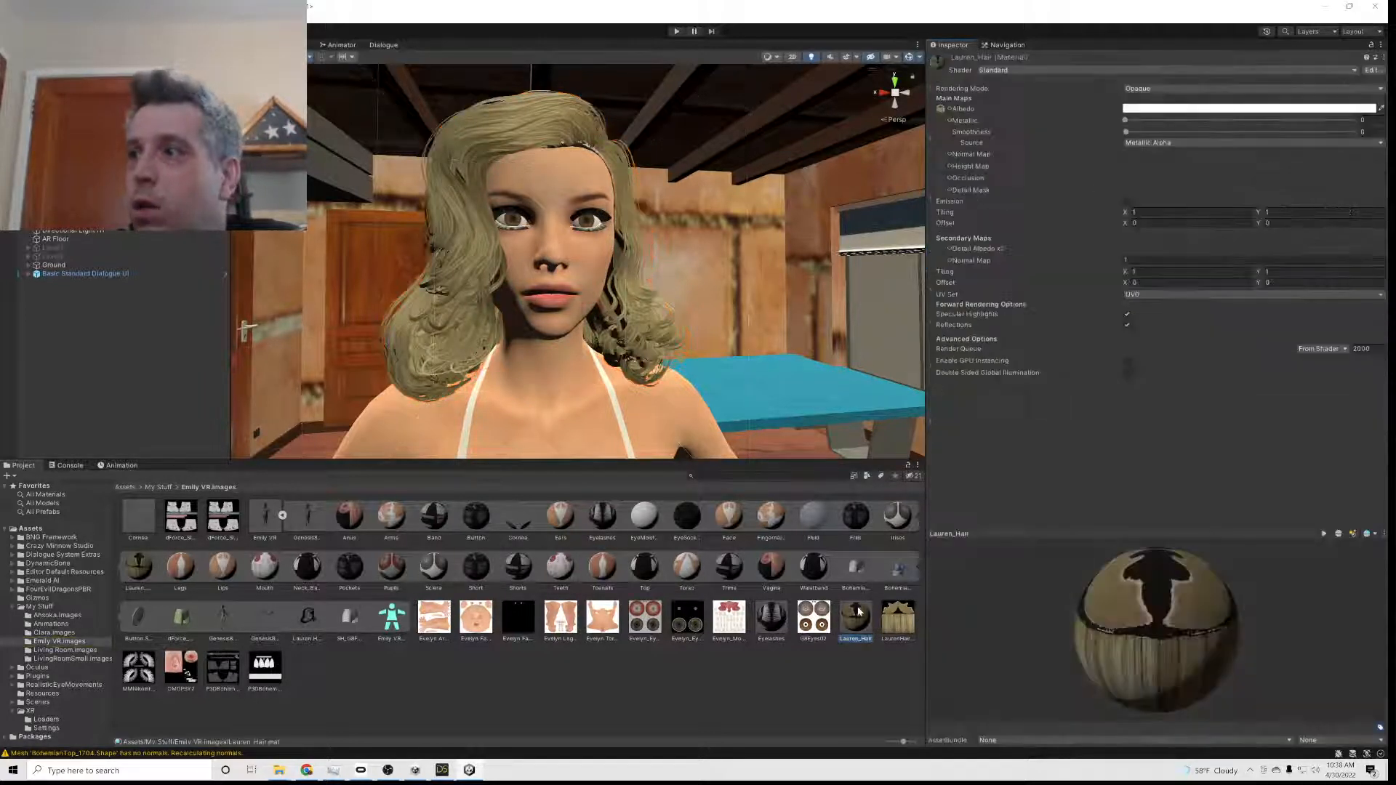
pyautogui.click(1187, 110)
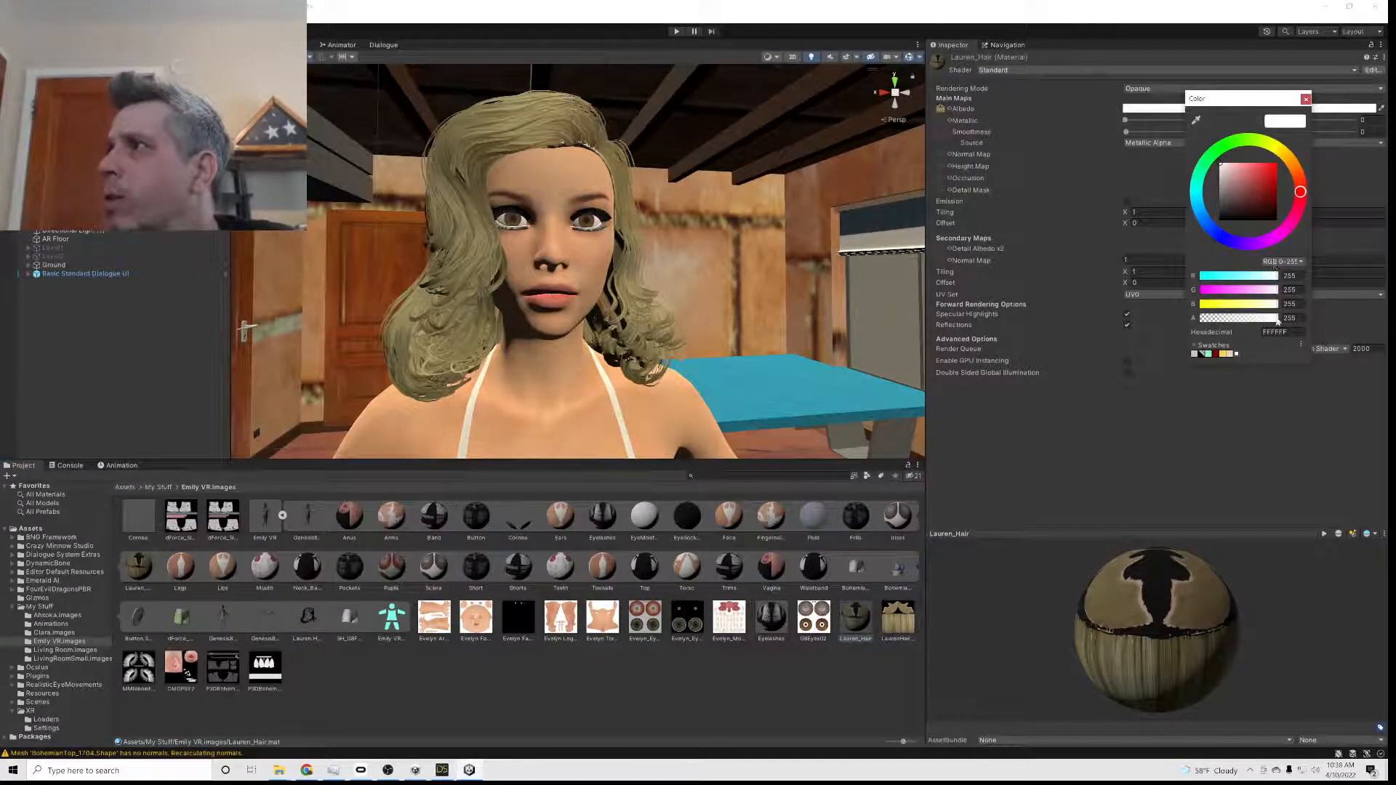
pyautogui.moveTo(1276, 319)
pyautogui.mouseDown()
pyautogui.moveTo(1191, 311)
pyautogui.moveTo(1289, 322)
pyautogui.mouseUp()
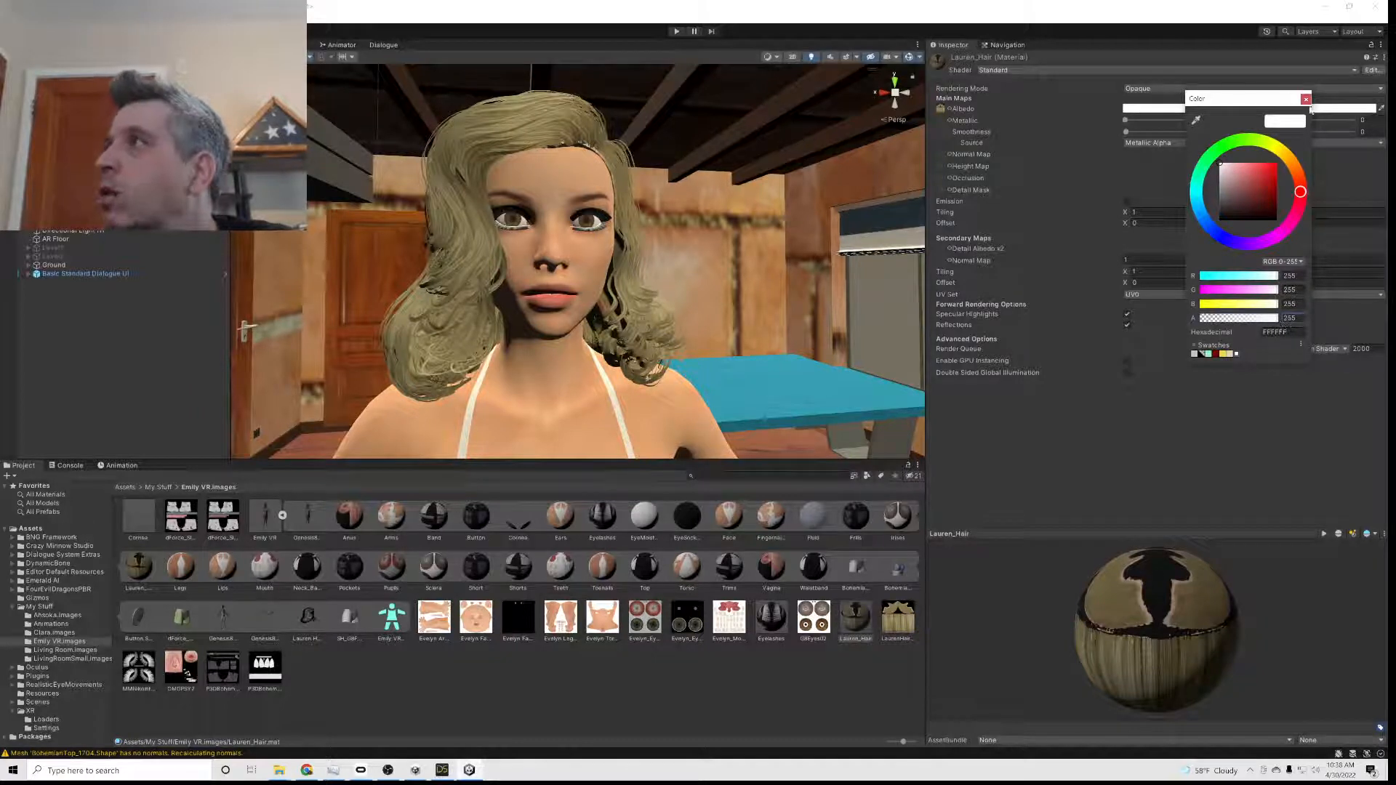
pyautogui.click(1307, 99)
pyautogui.click(1271, 88)
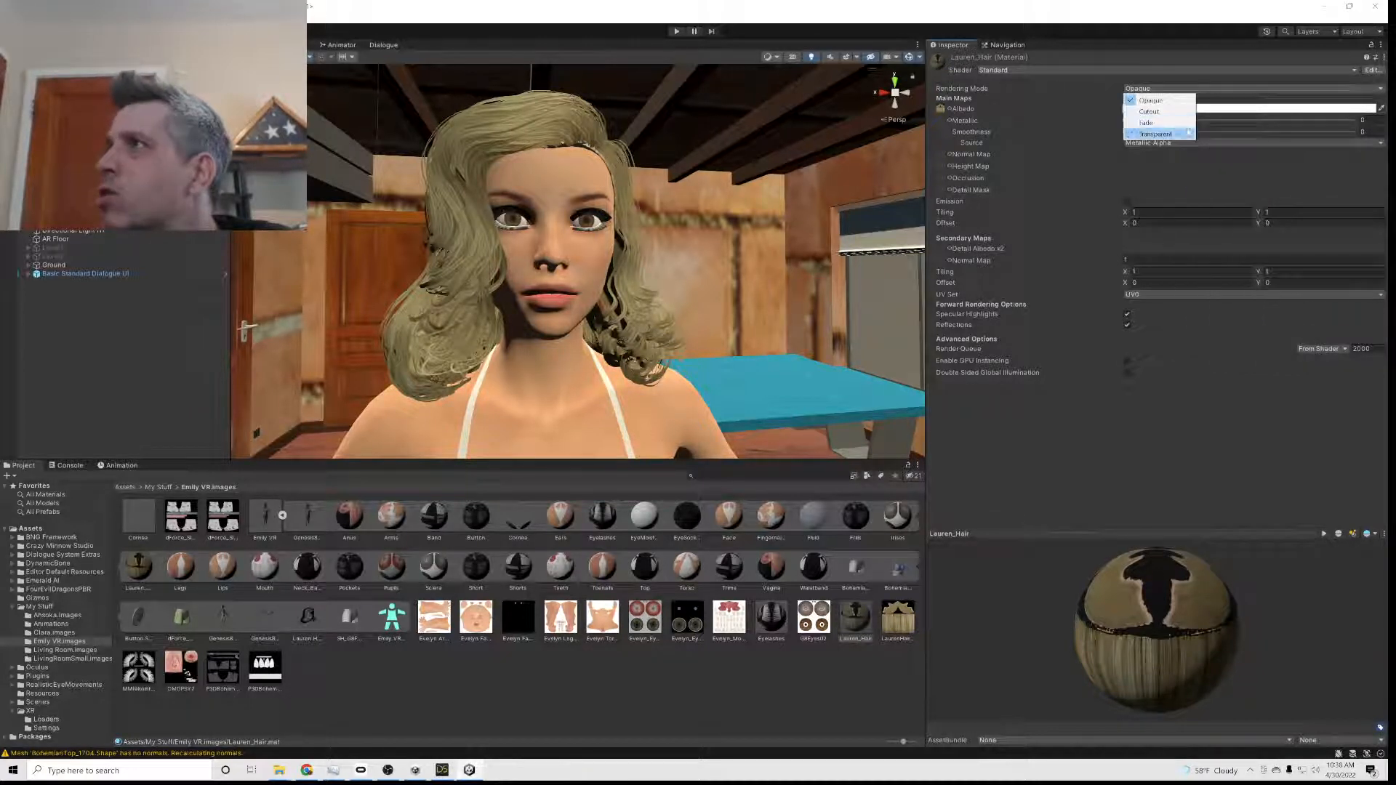
pyautogui.click(1190, 133)
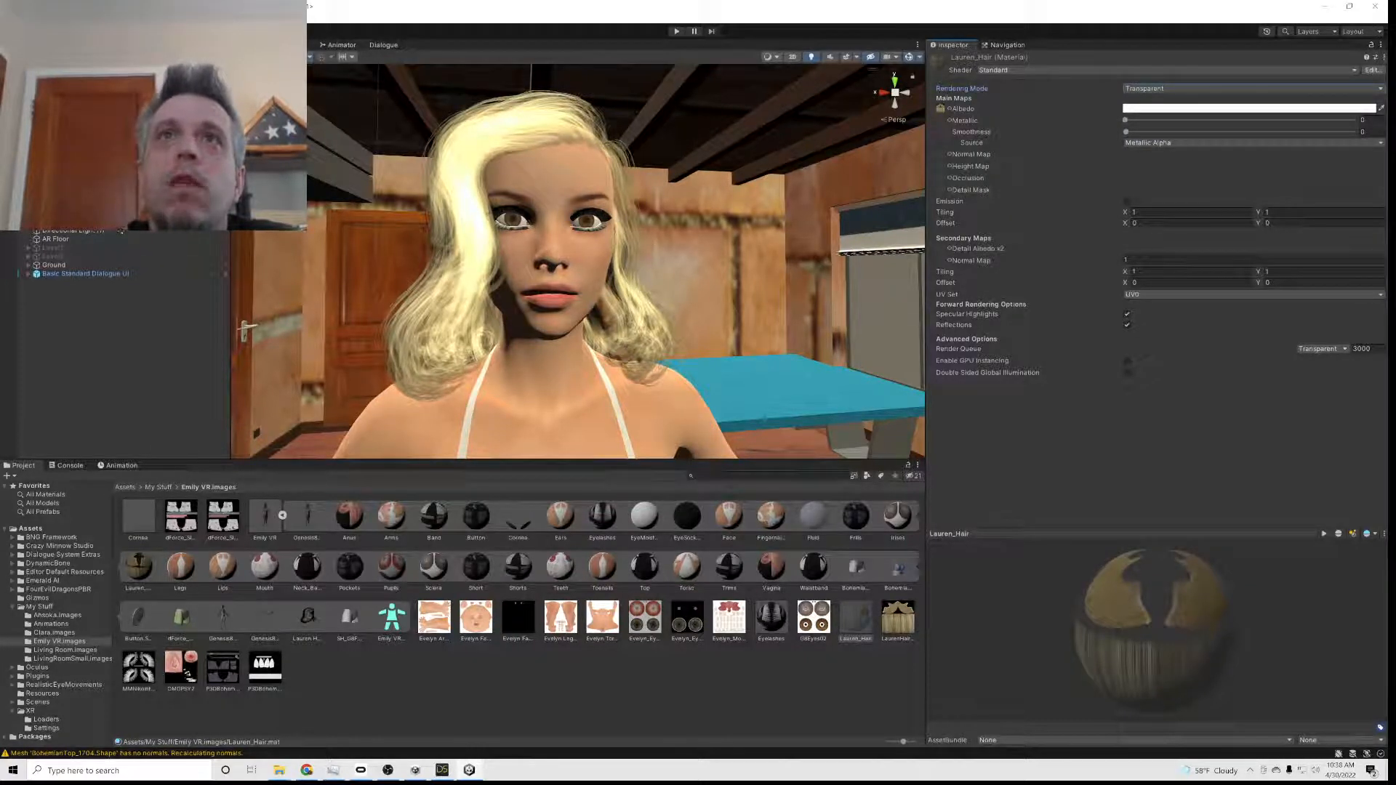
# - Locate the duplicated Eyelashes material from the eyelashes mesh and set its rendering mode to Transparent
pyautogui.click(591, 217)
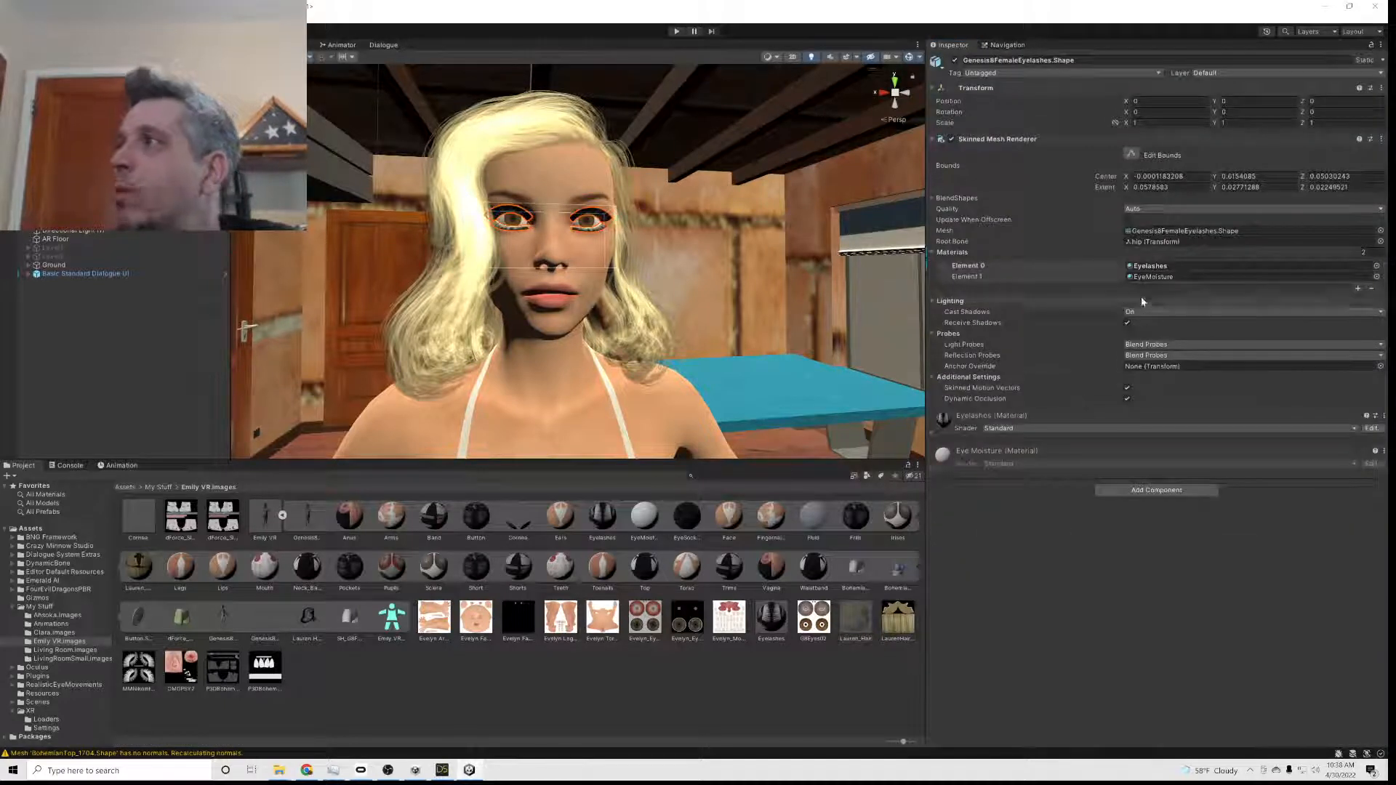
pyautogui.click(1136, 268)
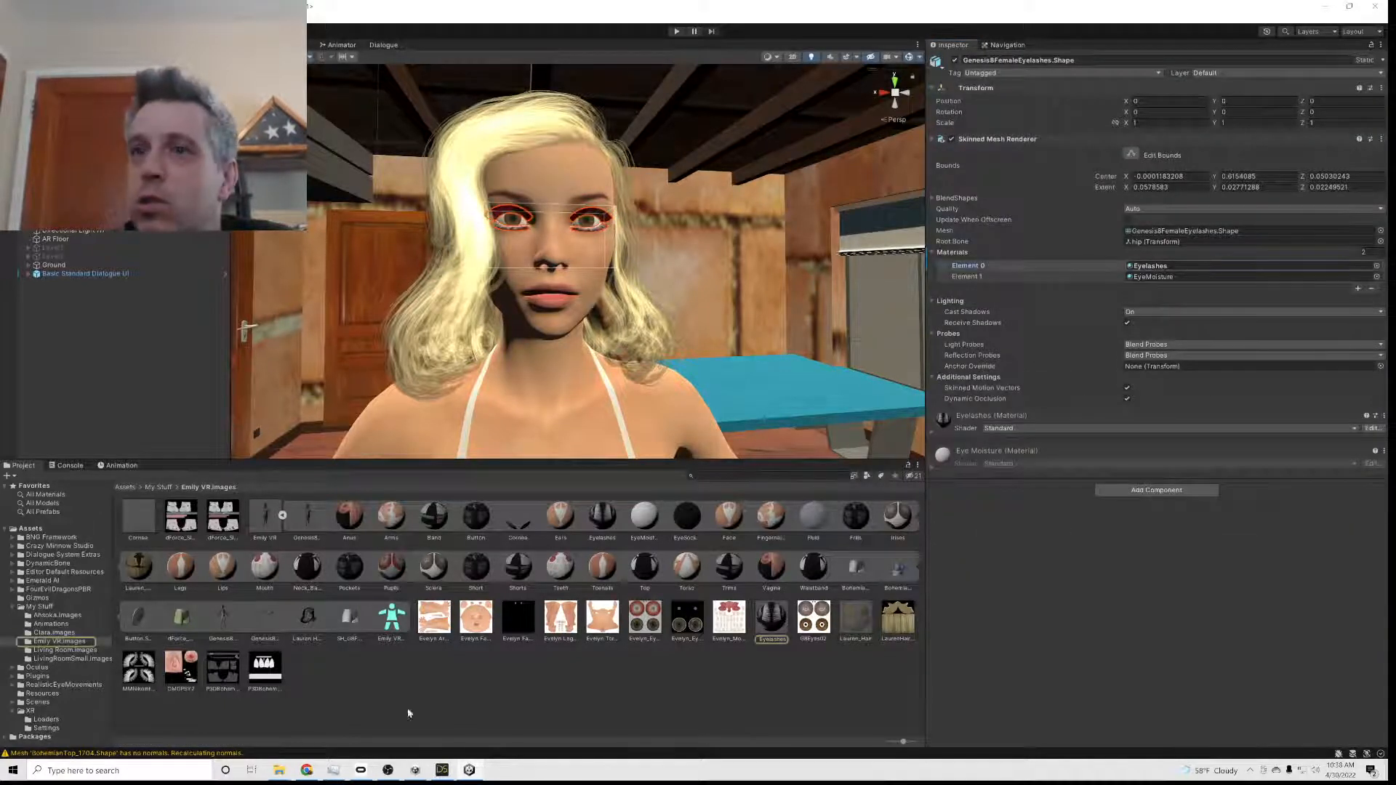
pyautogui.click(782, 621)
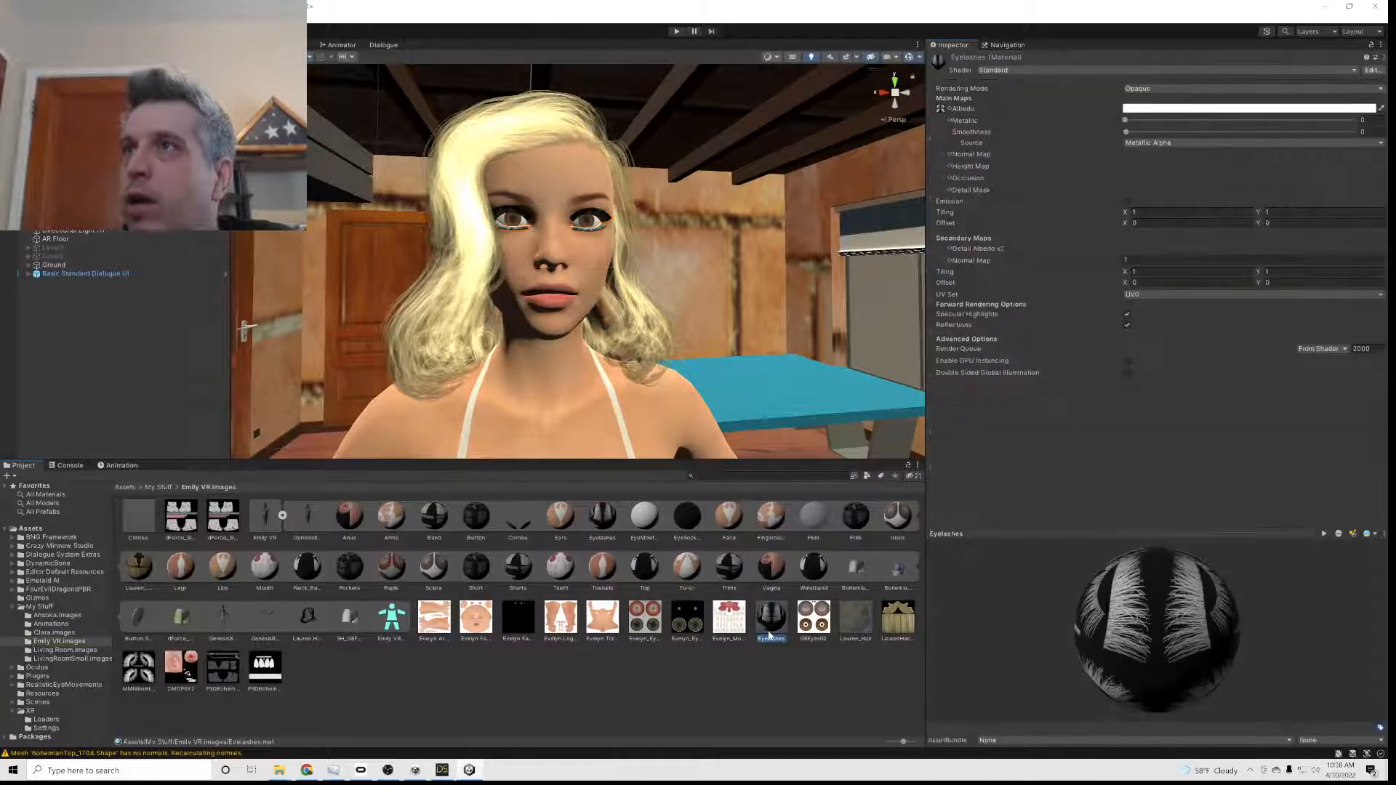
pyautogui.click(1169, 90)
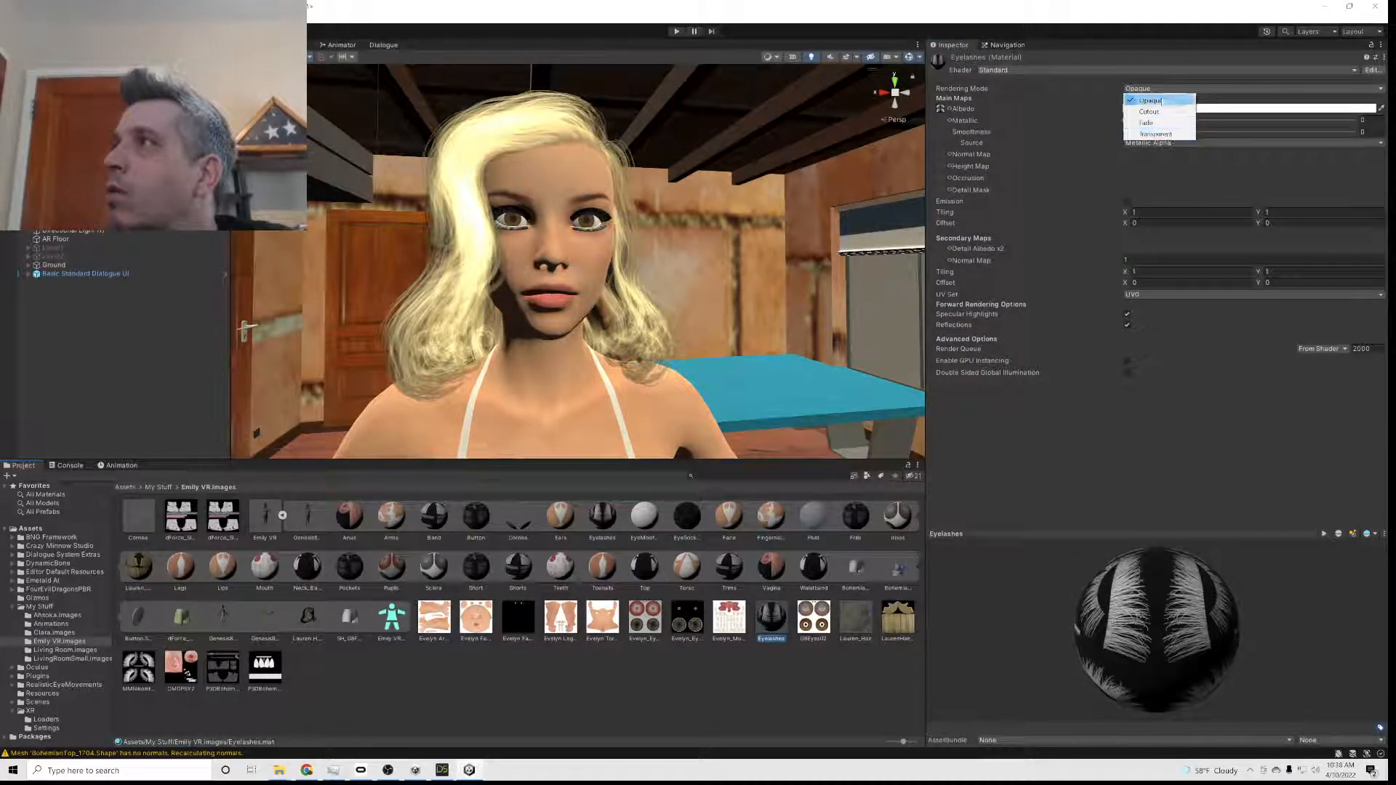
pyautogui.click(1155, 101)
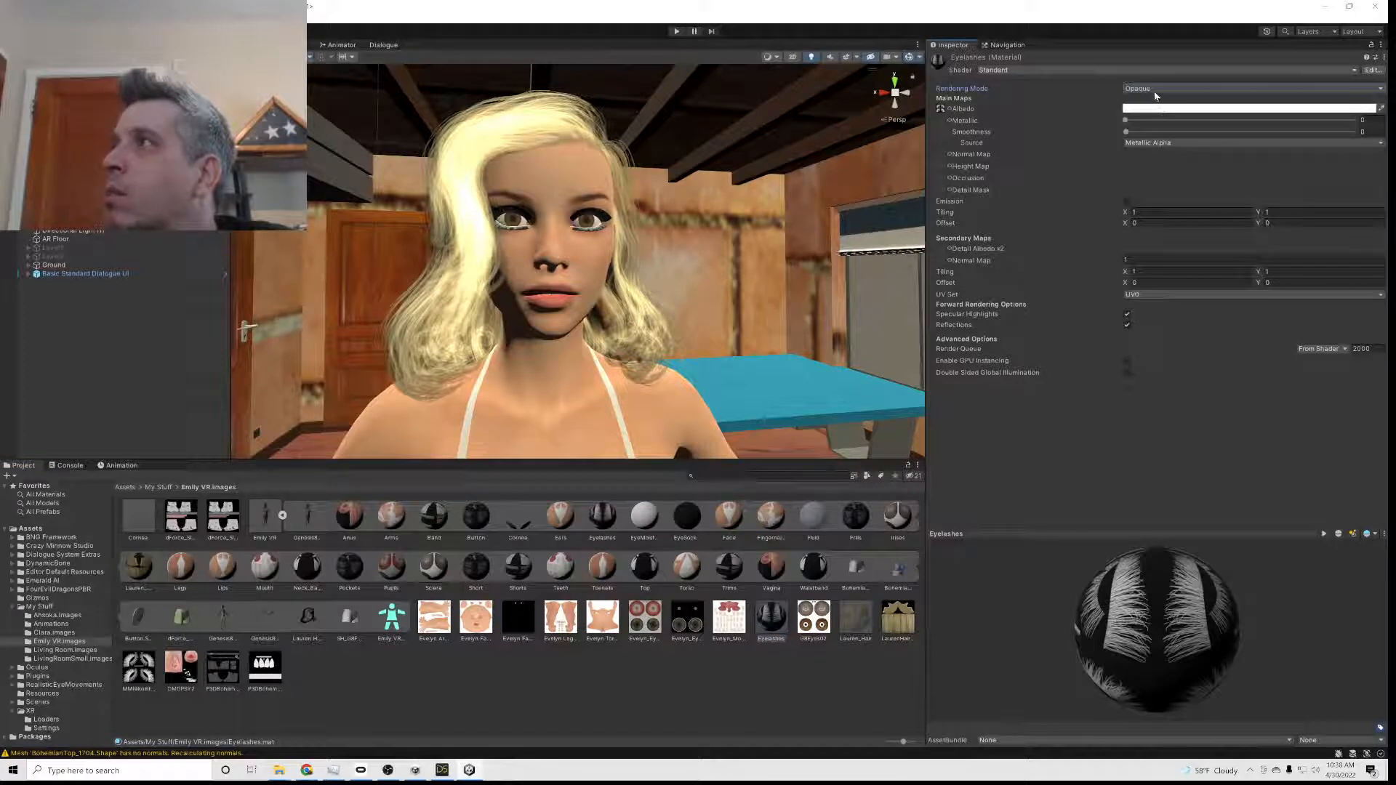
pyautogui.click(1155, 89)
pyautogui.click(1158, 135)
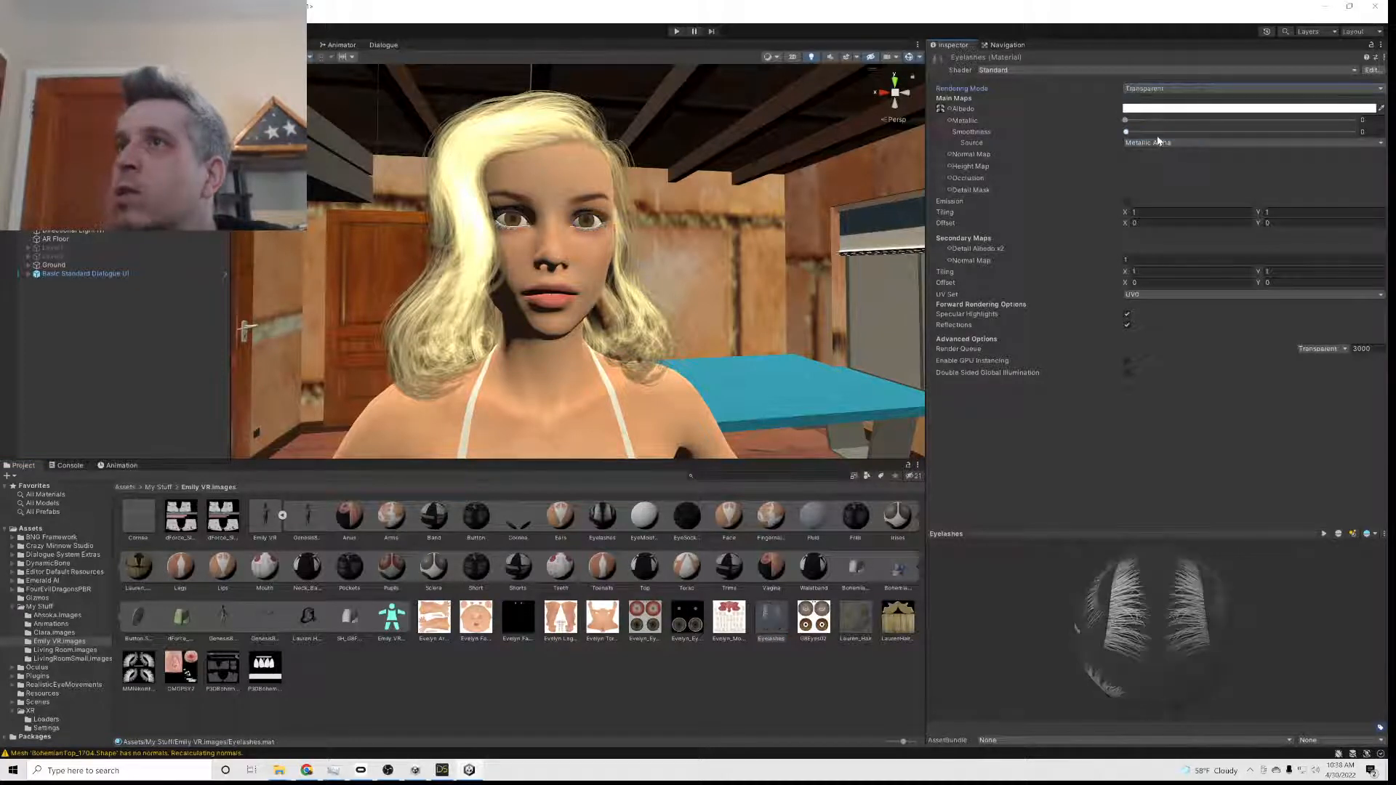
# - Set the Albedo color of the Eyelashes material to black (000000)
pyautogui.click(1157, 108)
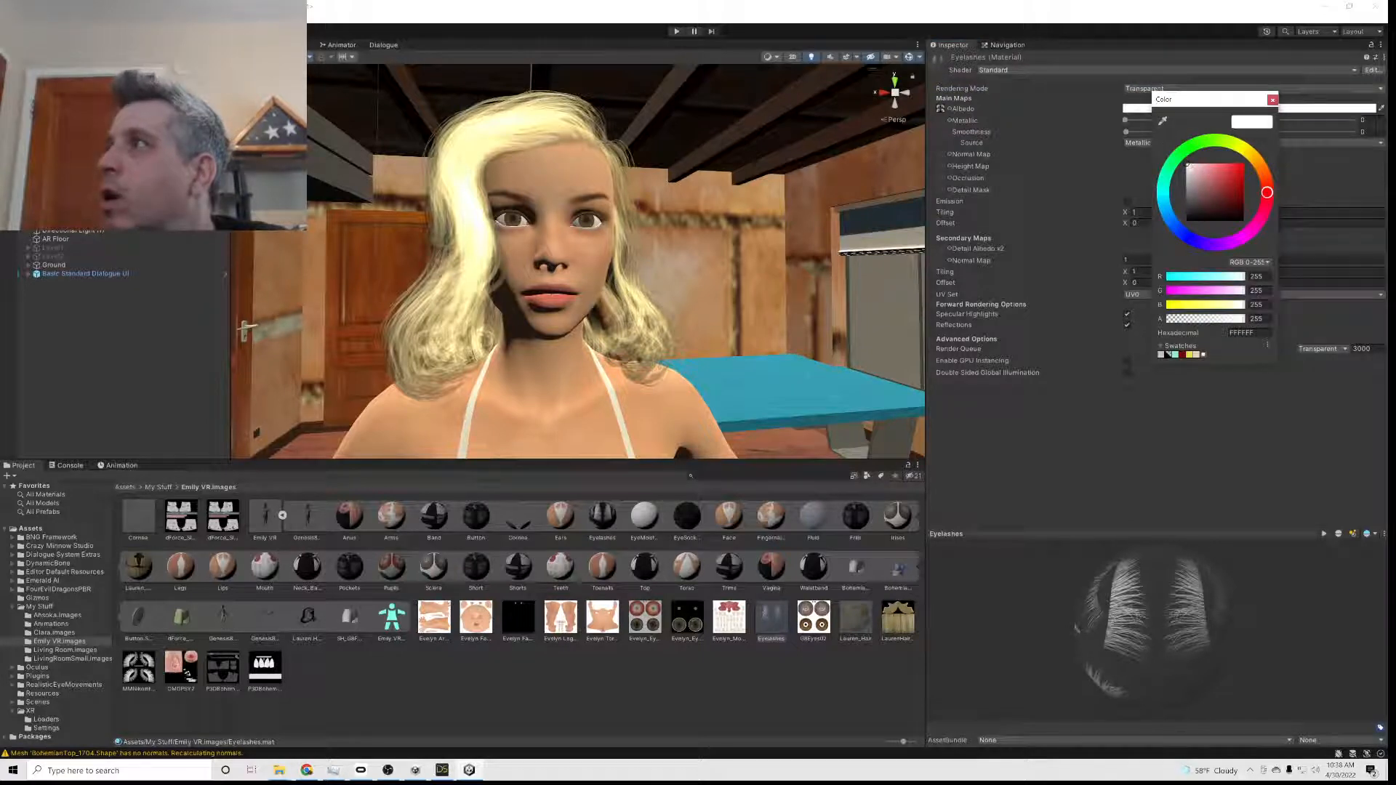
pyautogui.moveTo(1188, 164); pyautogui.dragTo(1253, 242)
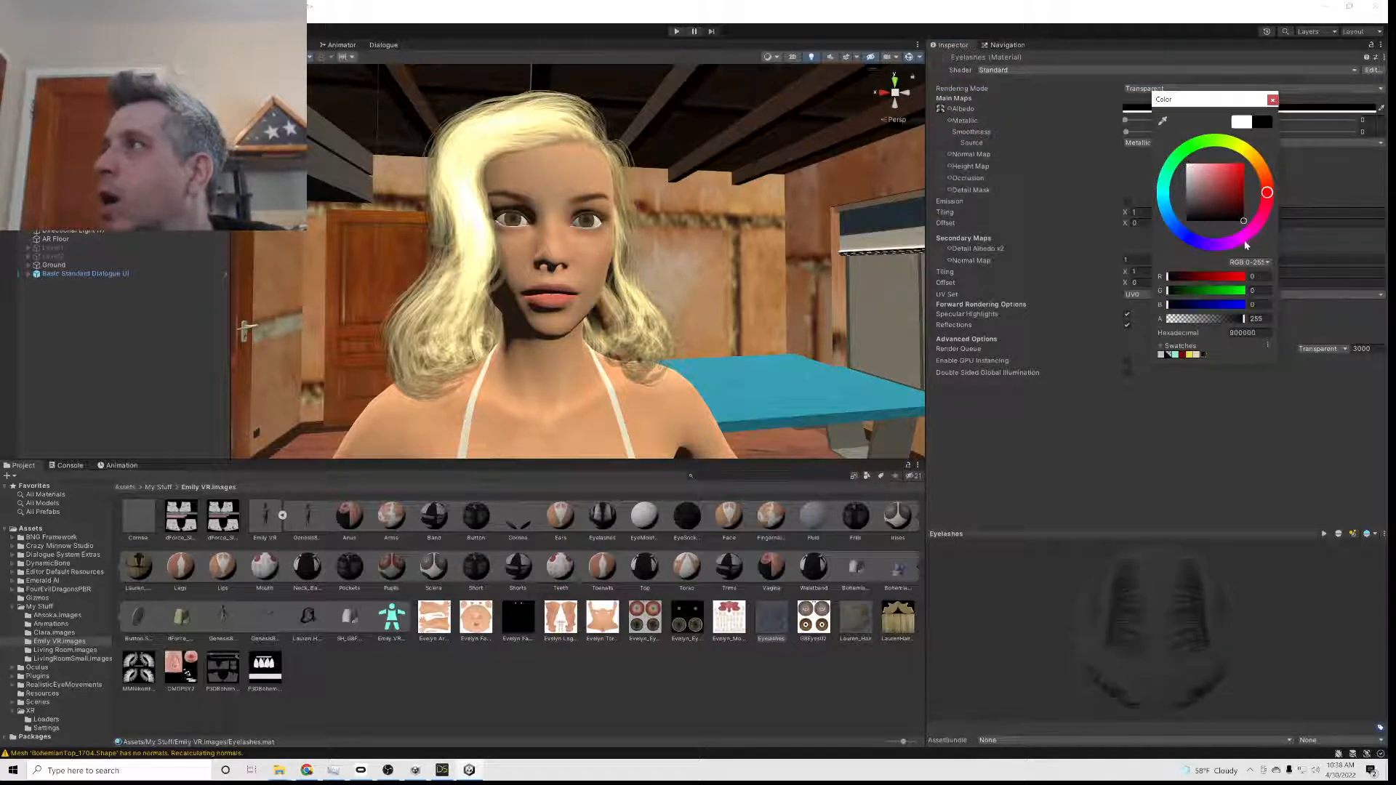
pyautogui.click(1274, 100)
# - Set the Smoothness of the Eyelashes material to 1 and check the lashes close up on the face
pyautogui.scroll(6, 639, 140)
pyautogui.scroll(-8, 633, 149)
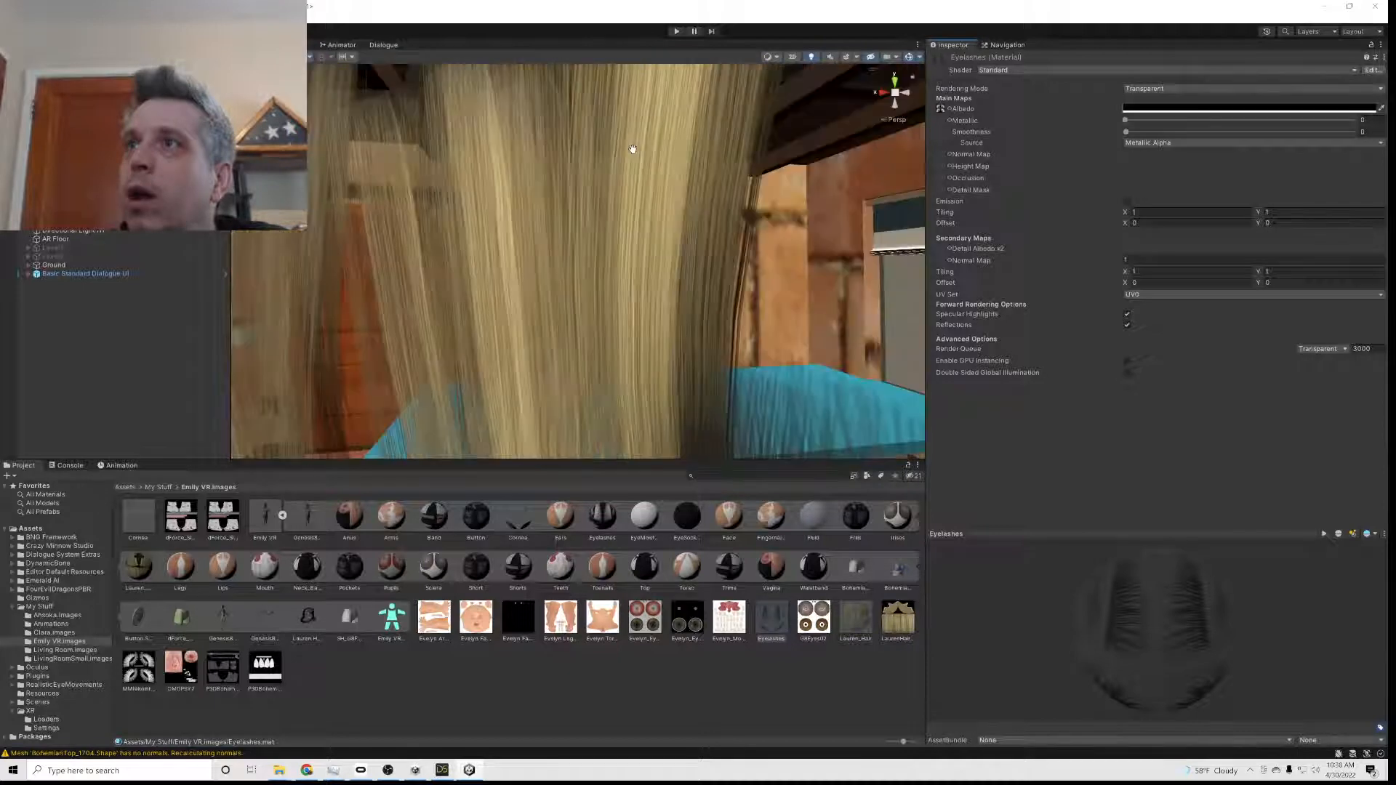
pyautogui.scroll(-6, 632, 145)
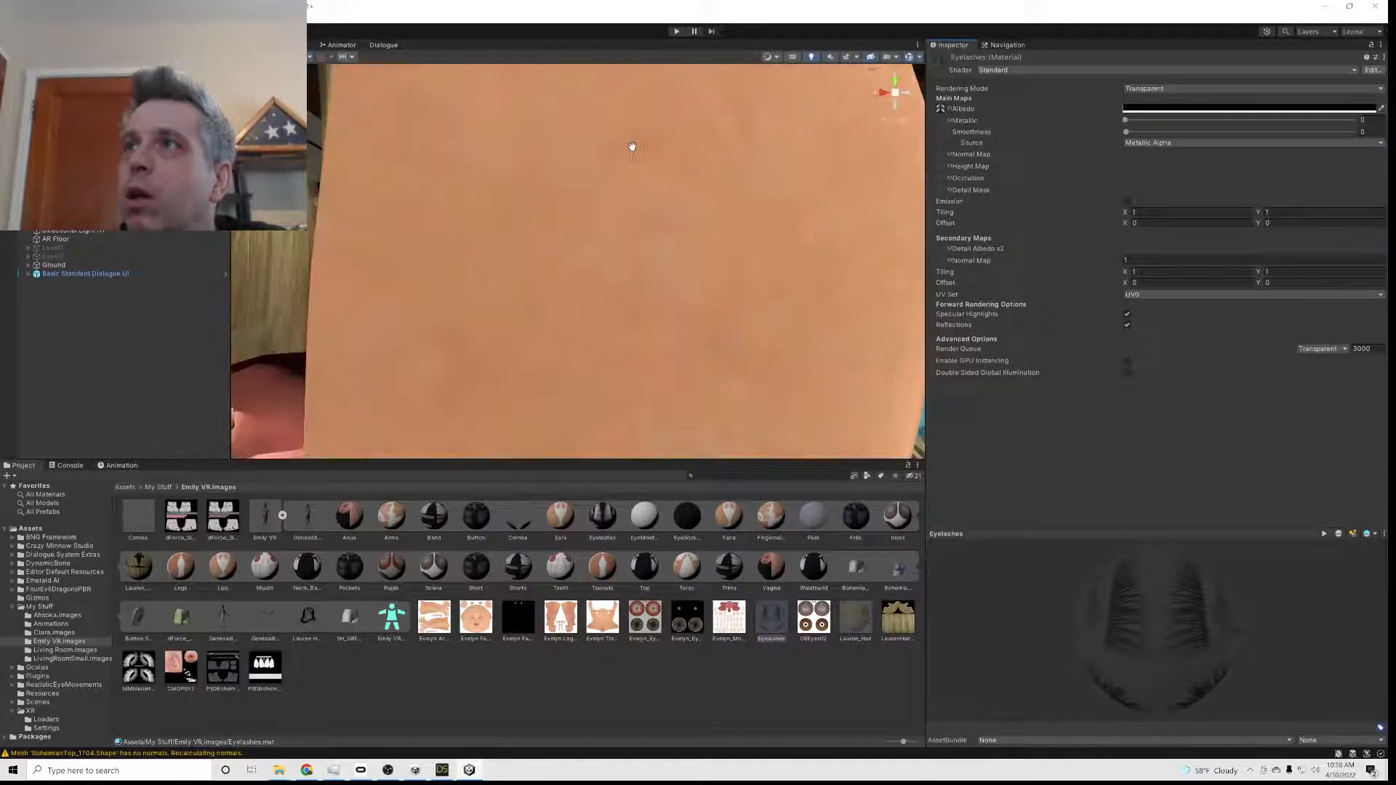
pyautogui.moveTo(628, 145); pyautogui.dragTo(641, 157)
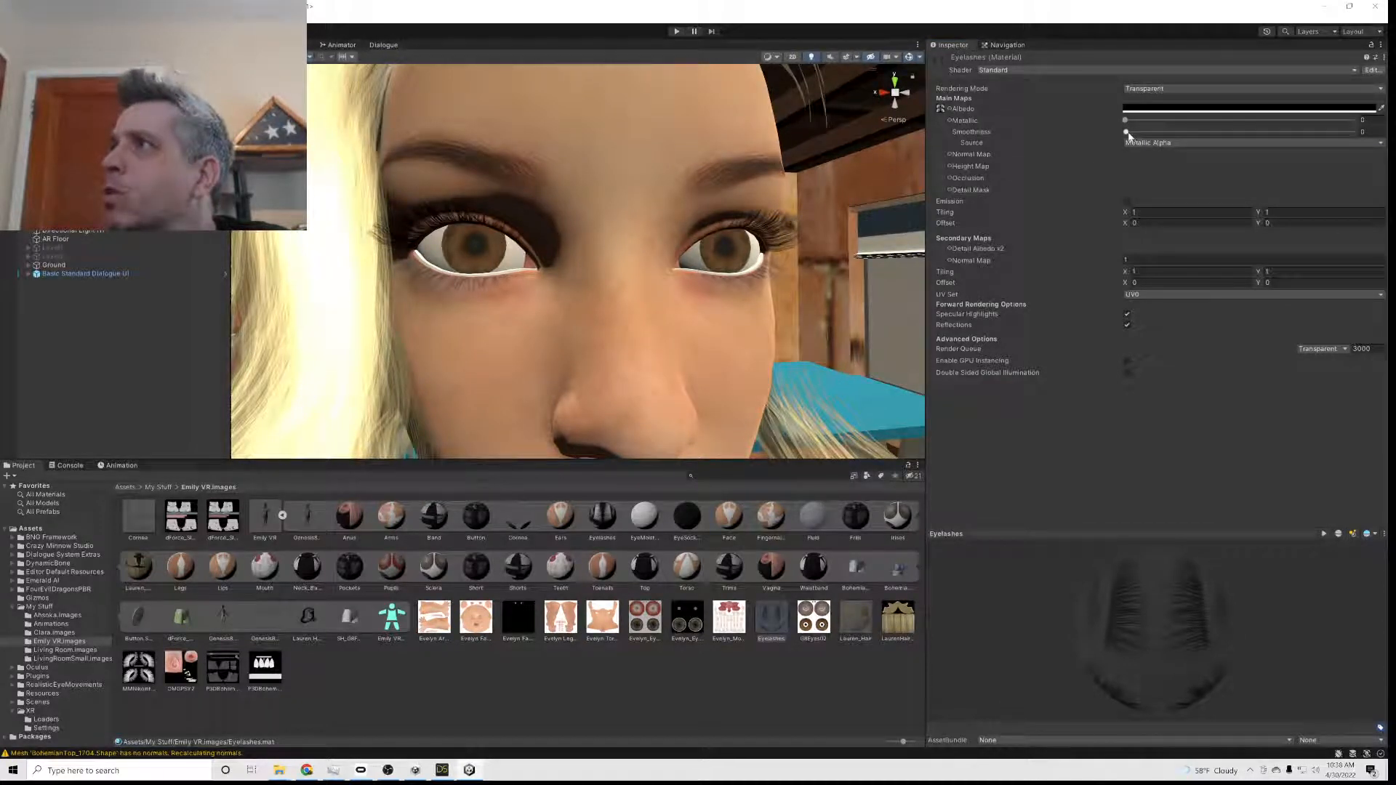
pyautogui.moveTo(1131, 132); pyautogui.dragTo(1362, 143)
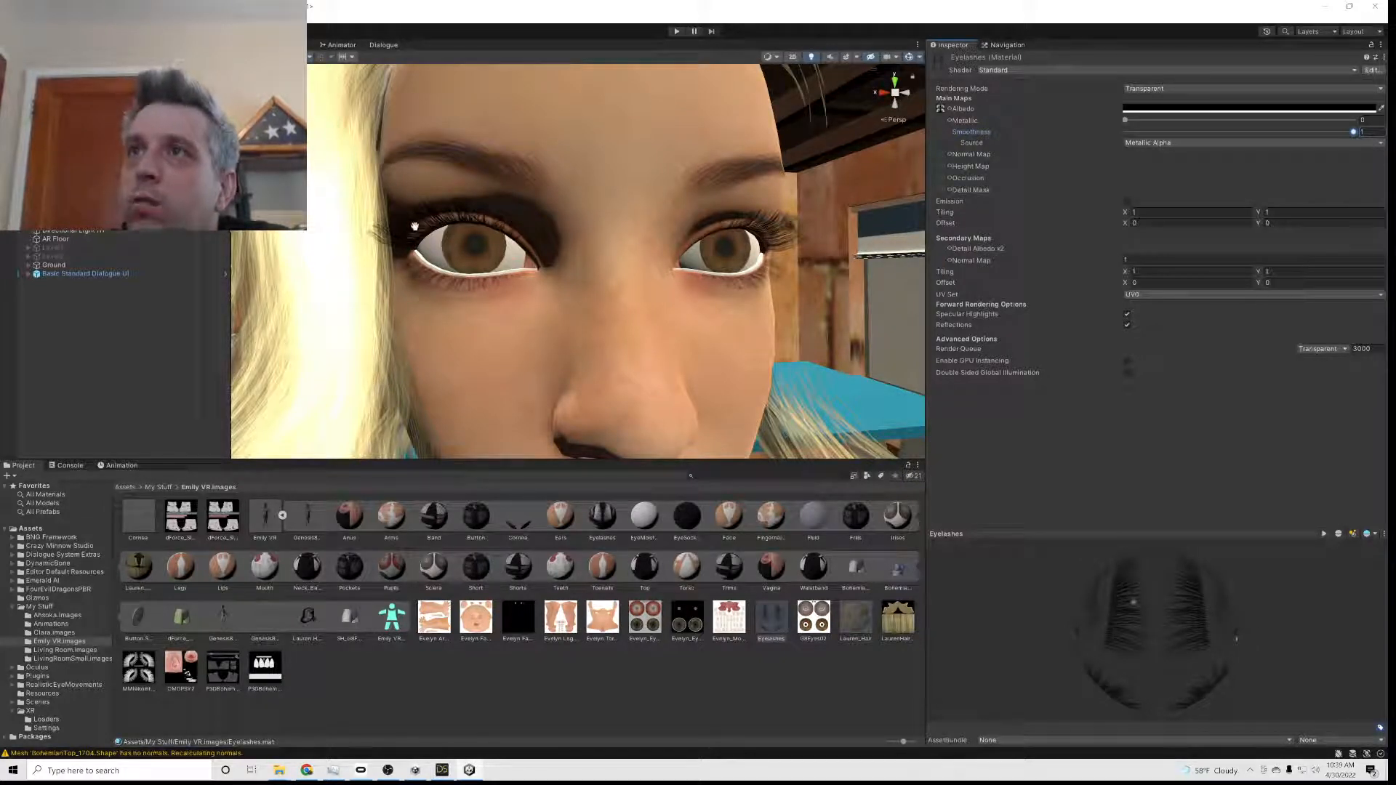
pyautogui.moveTo(1355, 136)
pyautogui.mouseDown()
pyautogui.moveTo(1138, 132)
pyautogui.moveTo(1380, 138)
pyautogui.mouseUp()
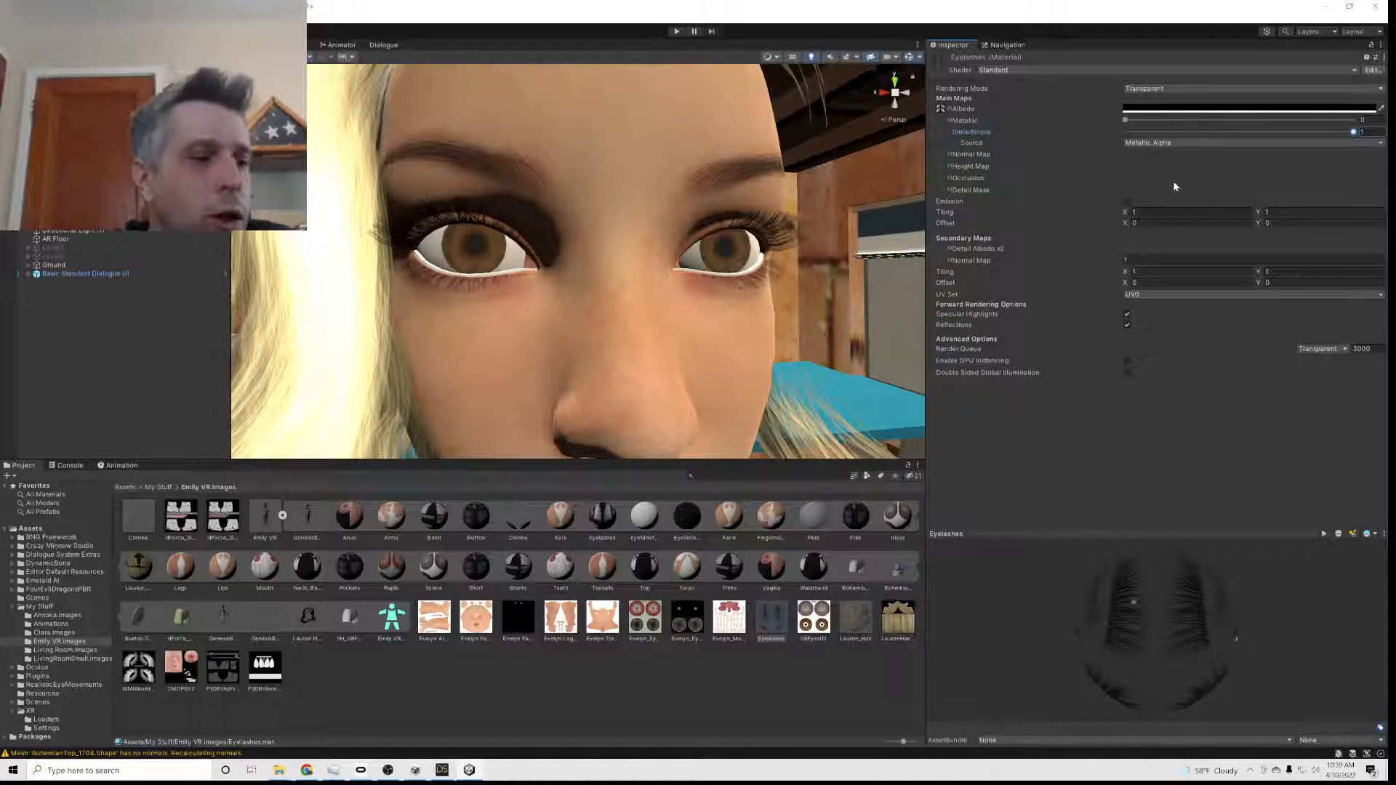
pyautogui.scroll(-5, 498, 227)
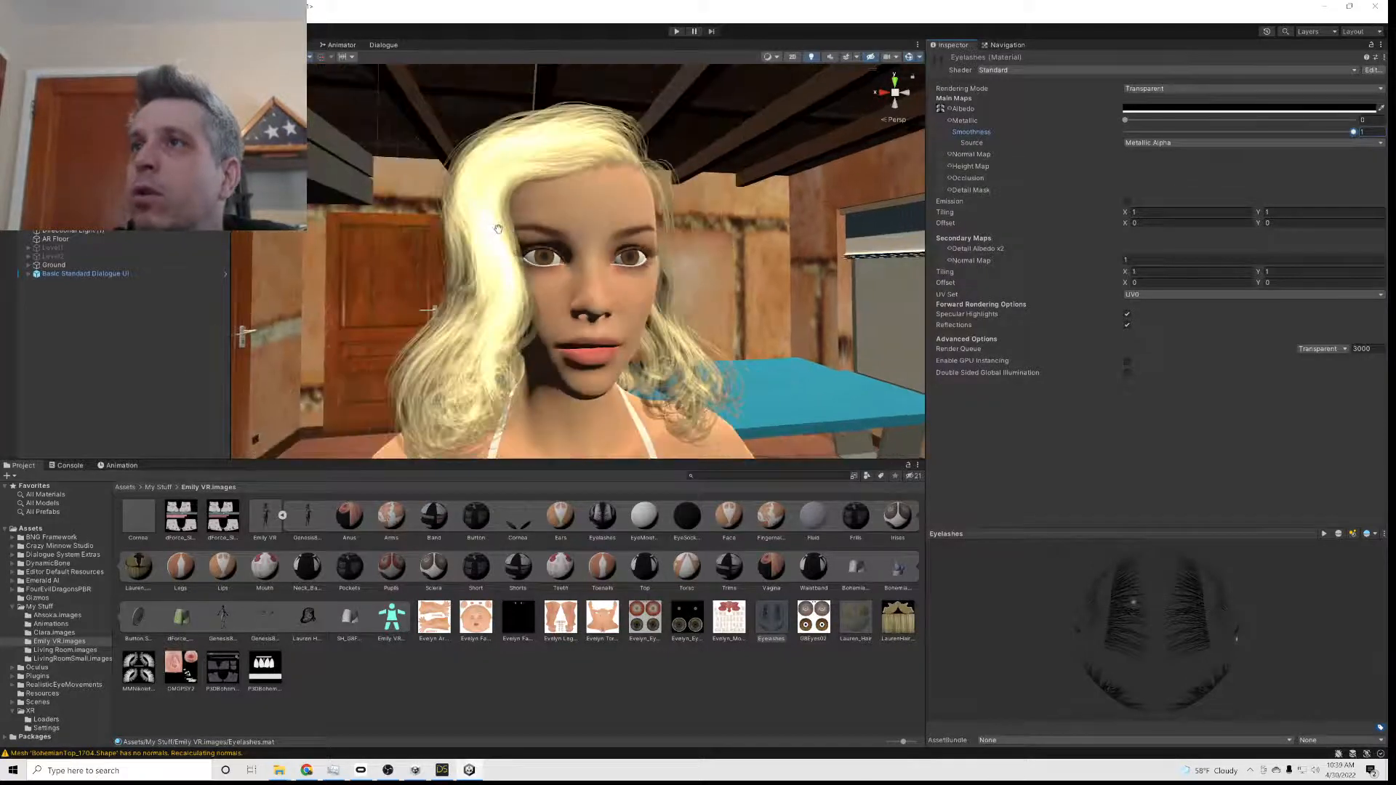
pyautogui.scroll(2, 499, 229)
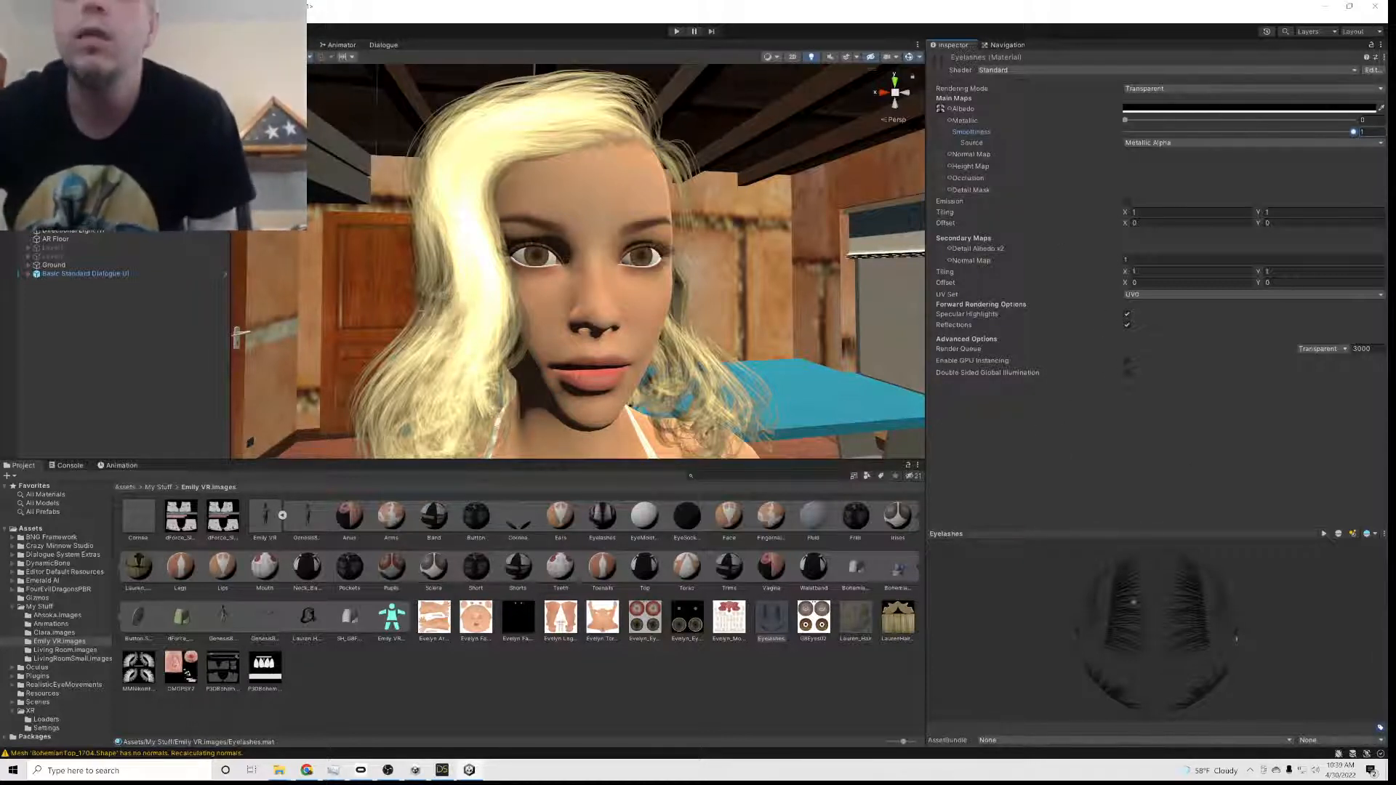
# - Set the Emily VR (1) character's scale to 0.8 on the X, Y and Z axes
pyautogui.click(488, 95)
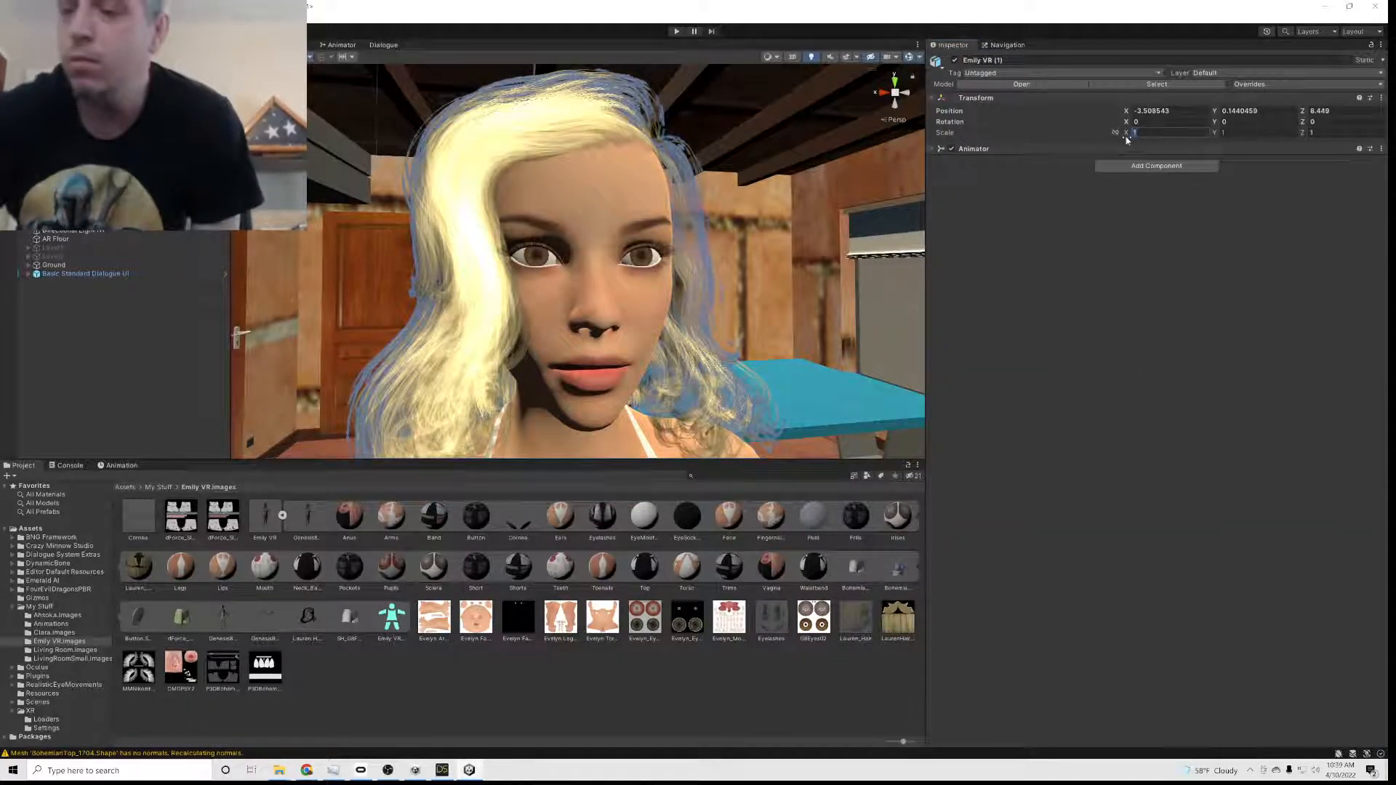
pyautogui.write('.8')
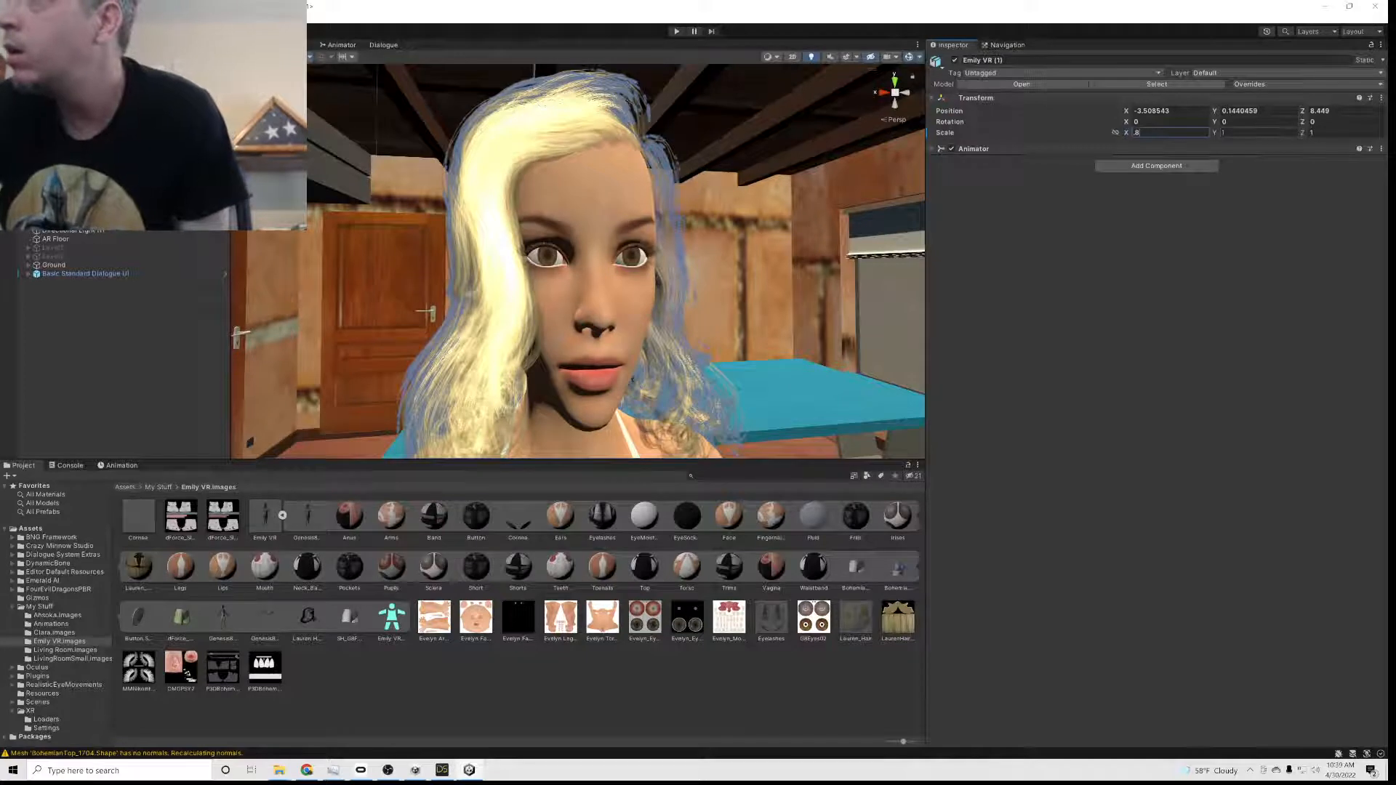
pyautogui.click(1224, 133)
pyautogui.write('.8')
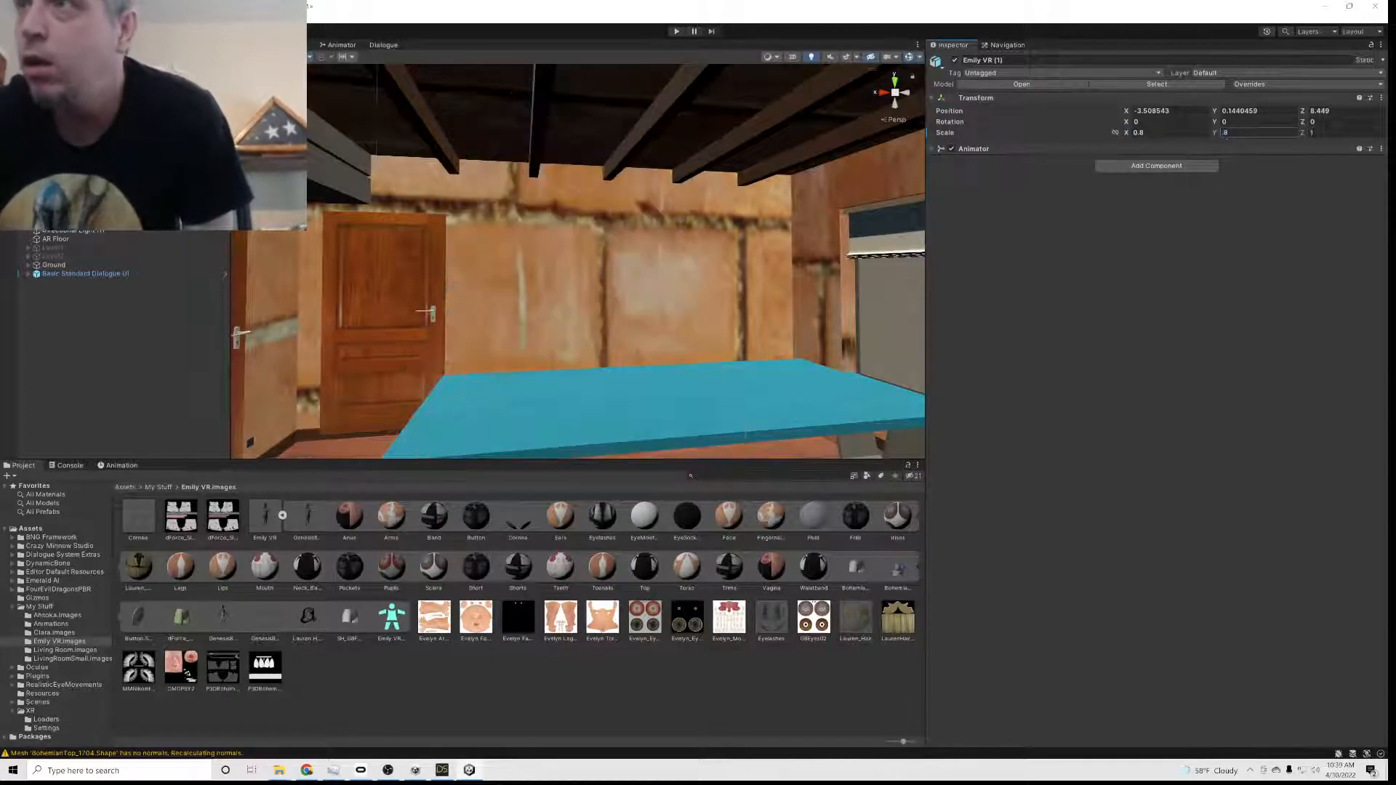
pyautogui.click(1311, 134)
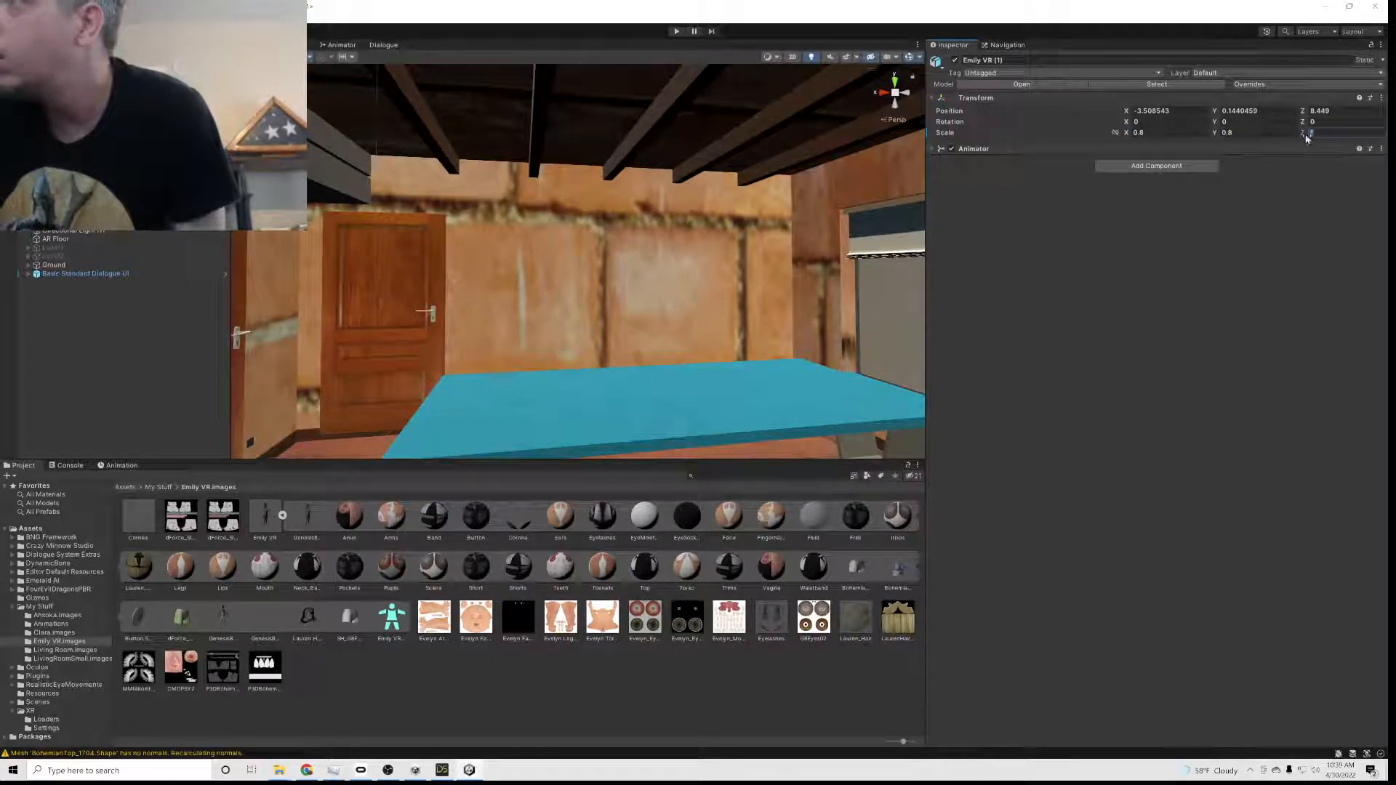
pyautogui.press('BackSpace')
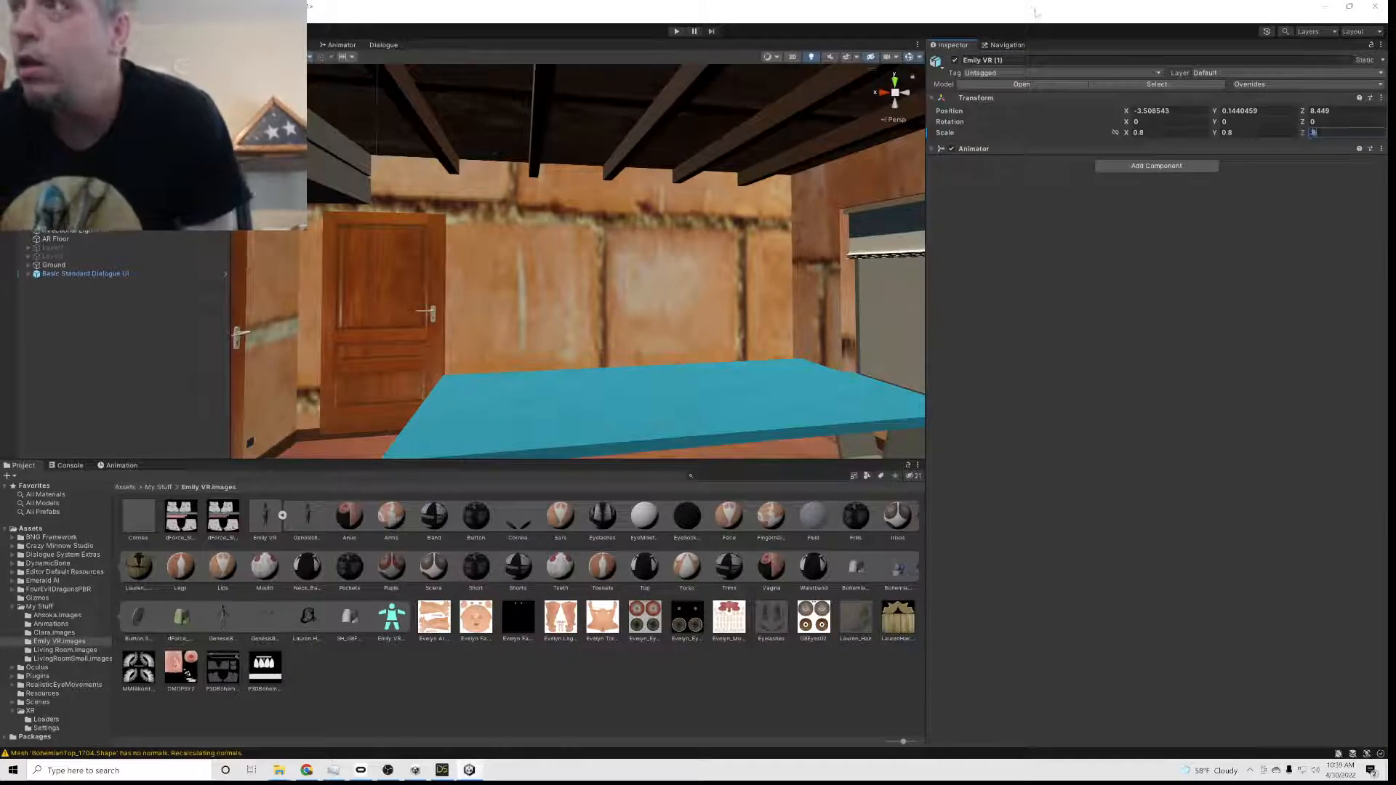
pyautogui.scroll(-10, 640, 250)
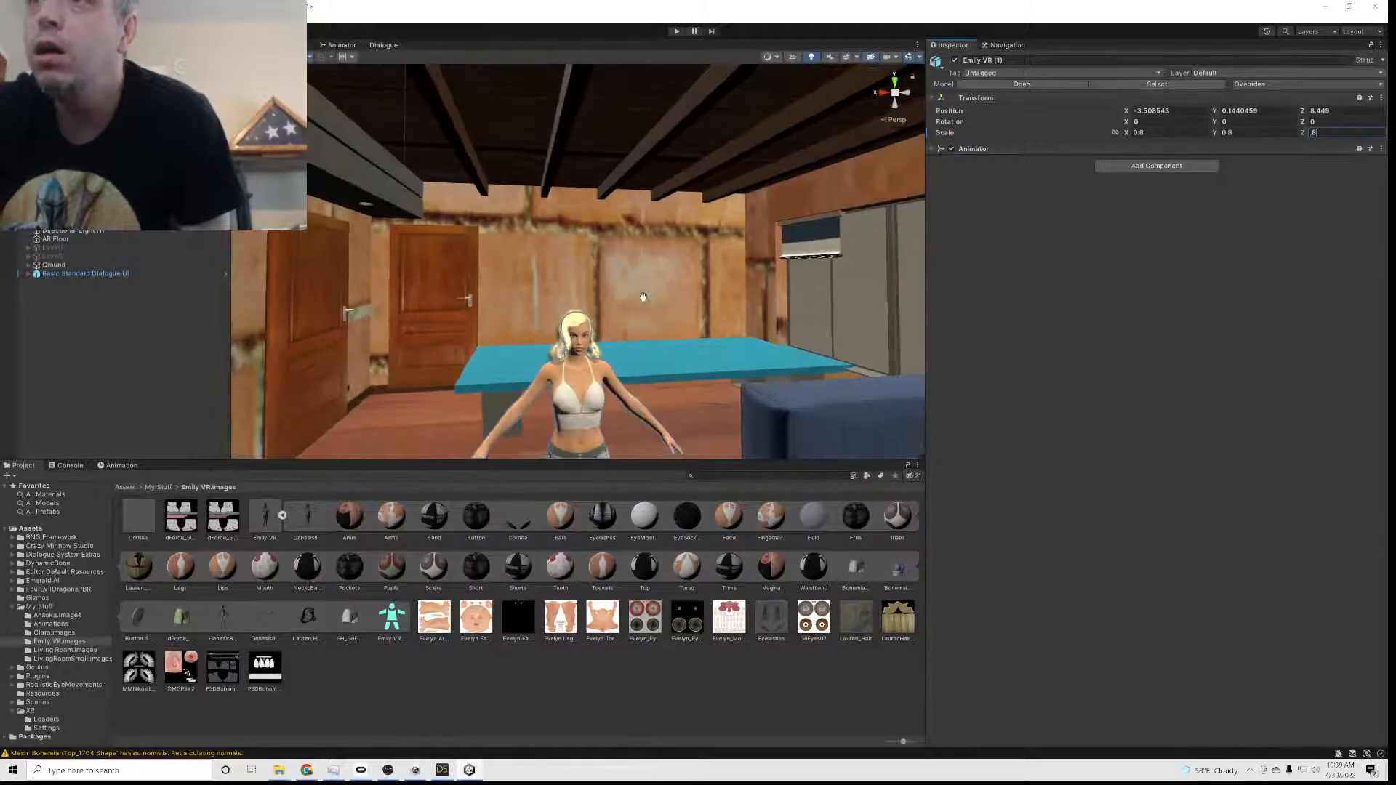
# - View the scaled-down character in the room, run the scene in Play mode to test it, and stop playback
pyautogui.scroll(-8, 642, 308)
pyautogui.scroll(8, 642, 307)
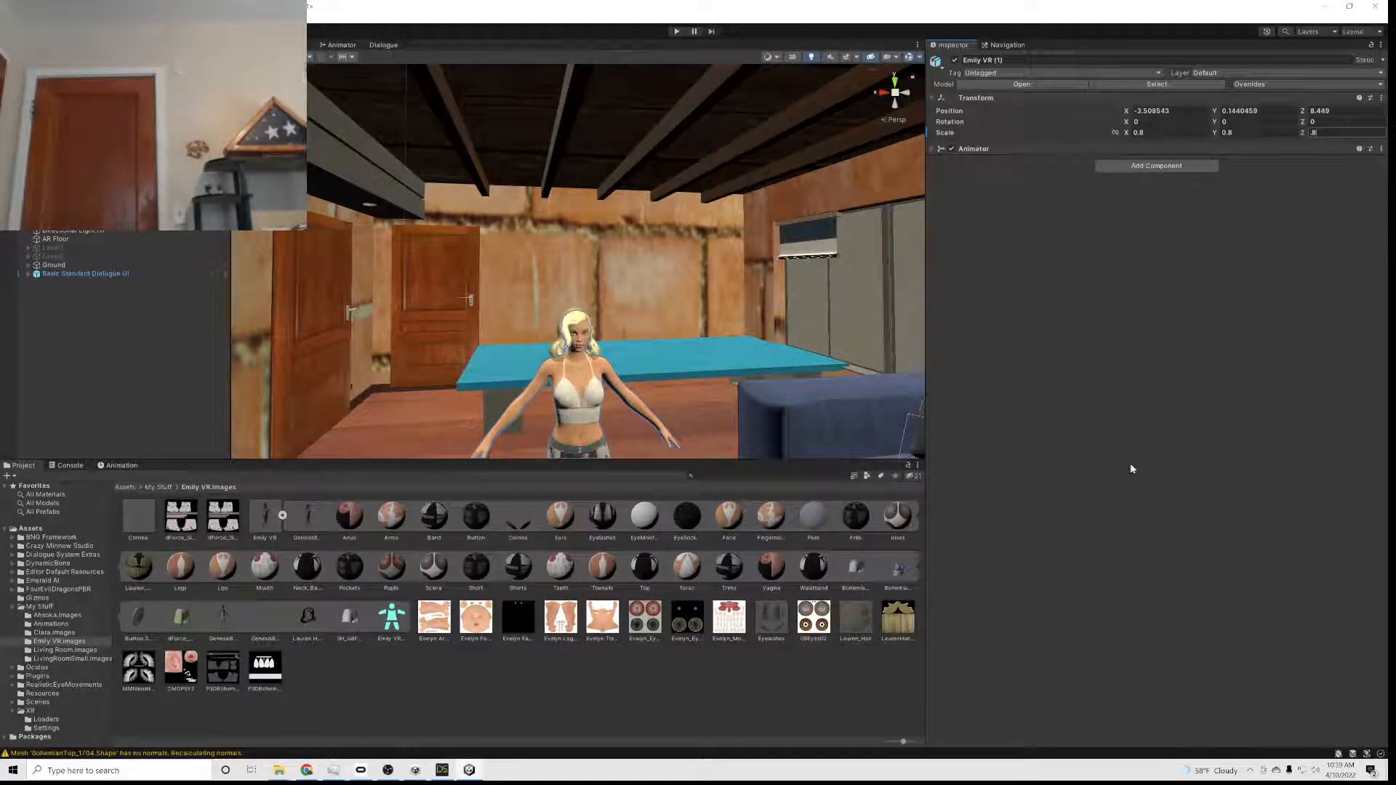
pyautogui.click(676, 33)
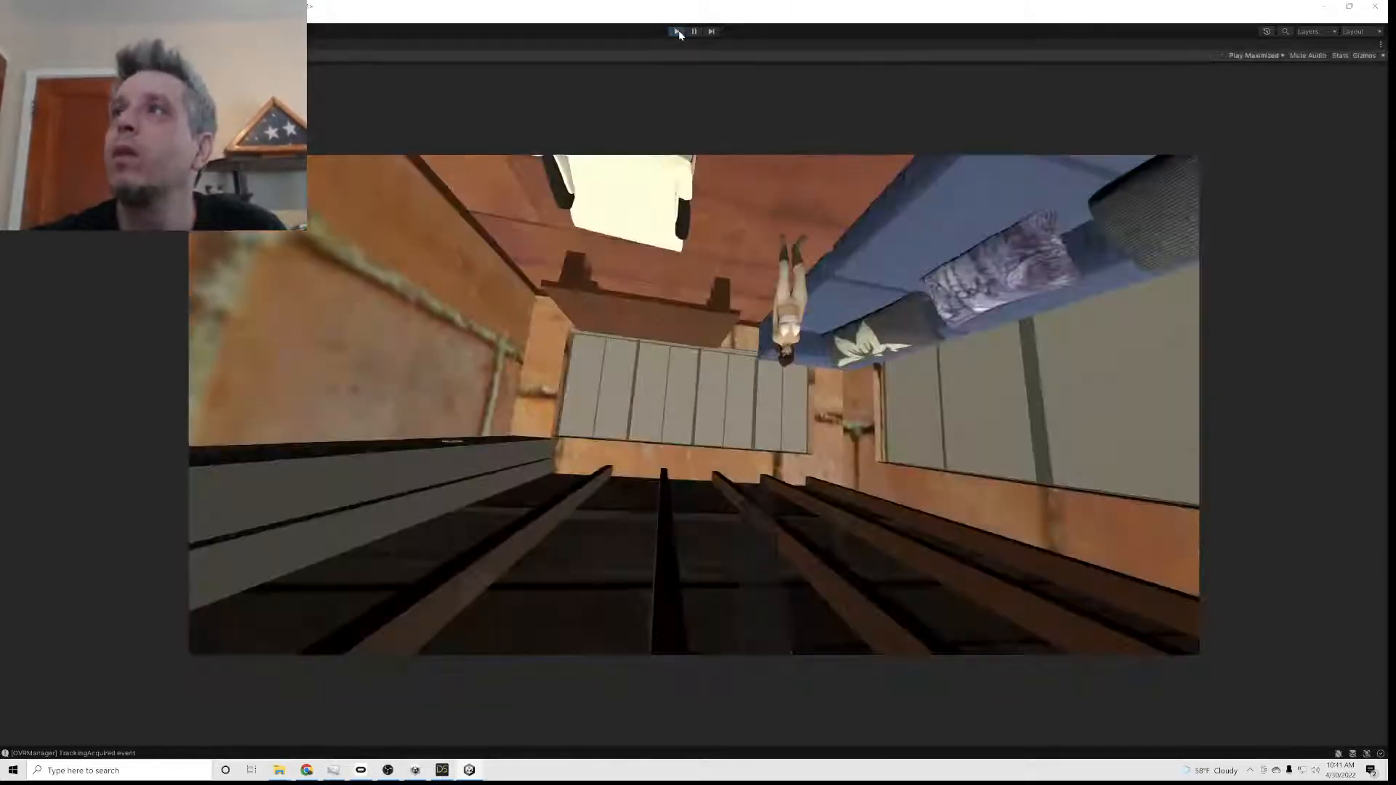
pyautogui.click(676, 31)
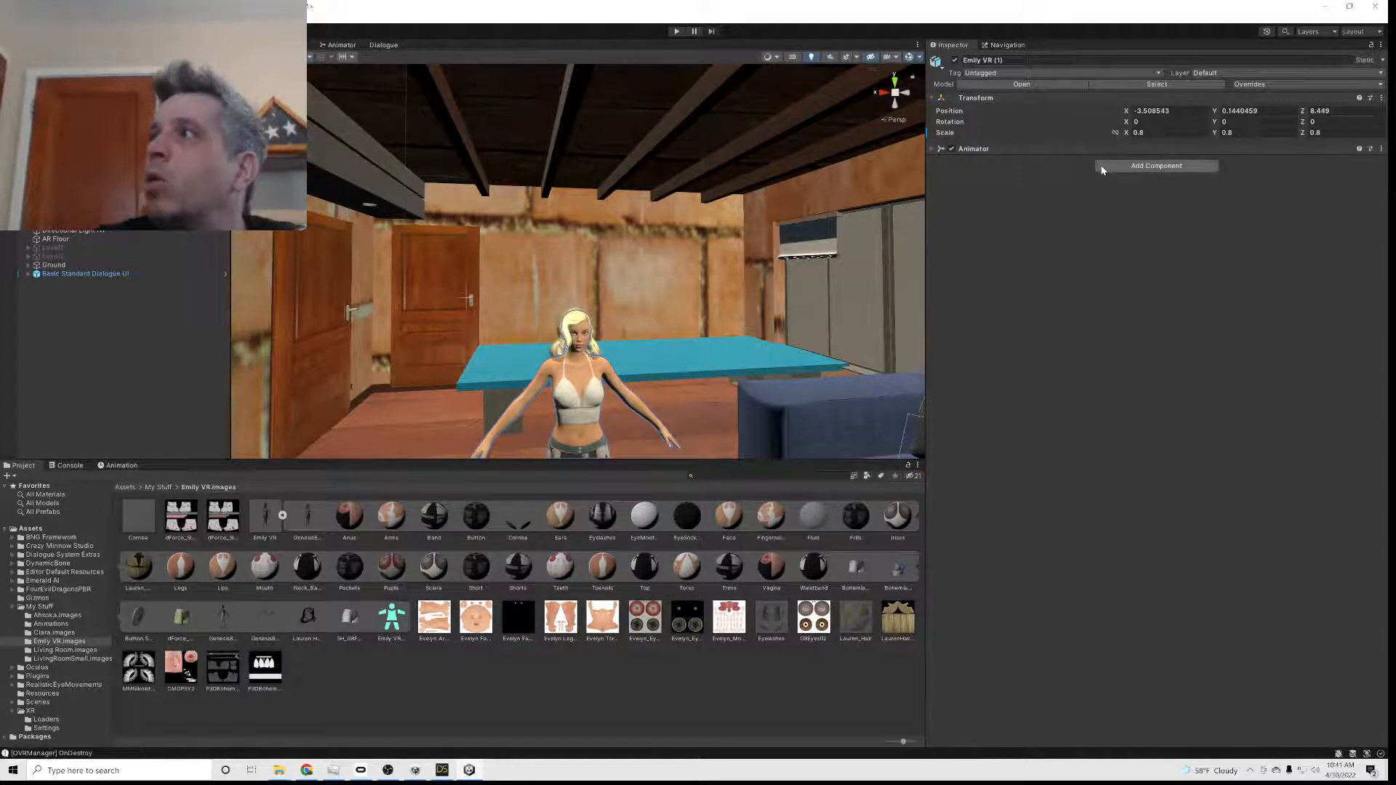
# - Add the Eye And Head Animator component to the Emily VR (1) character
pyautogui.click(1156, 166)
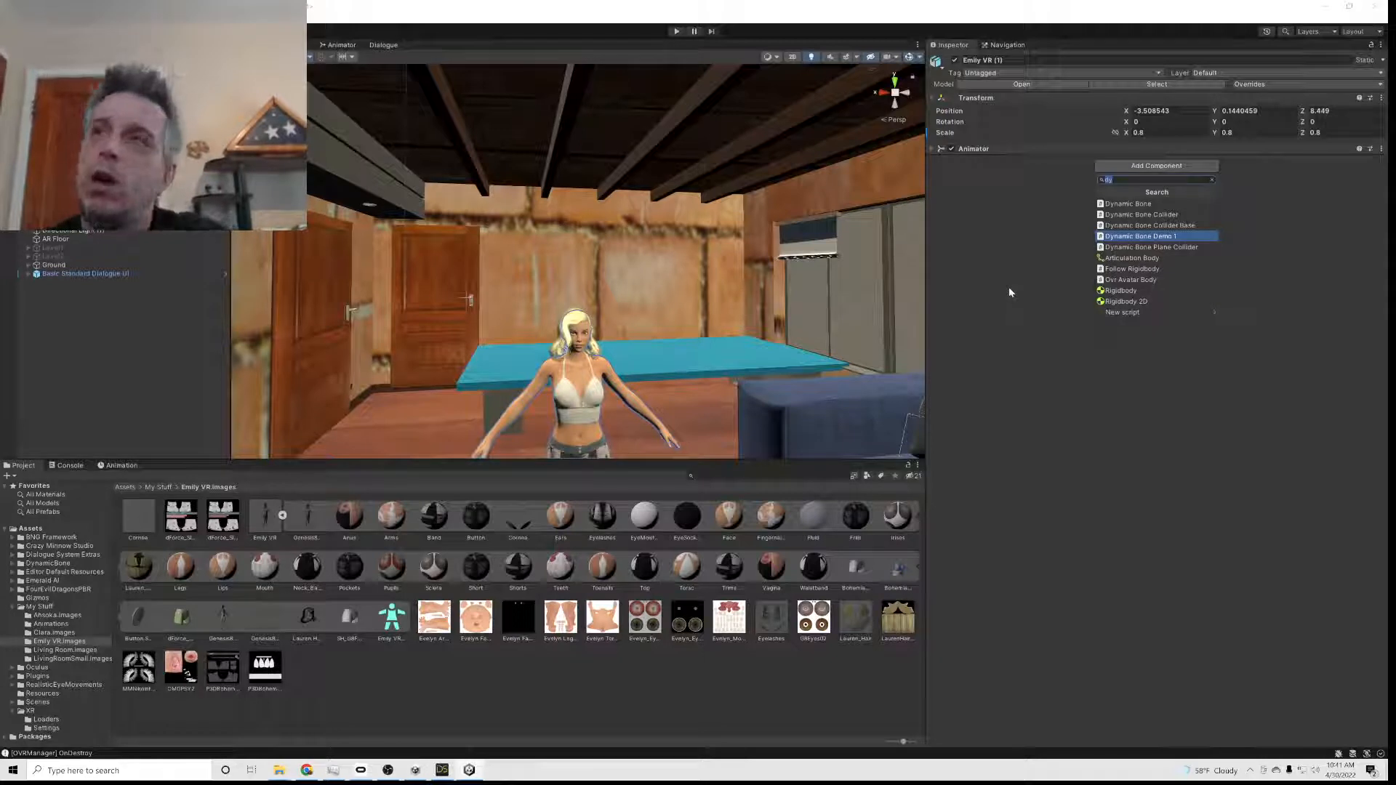
pyautogui.write('eye')
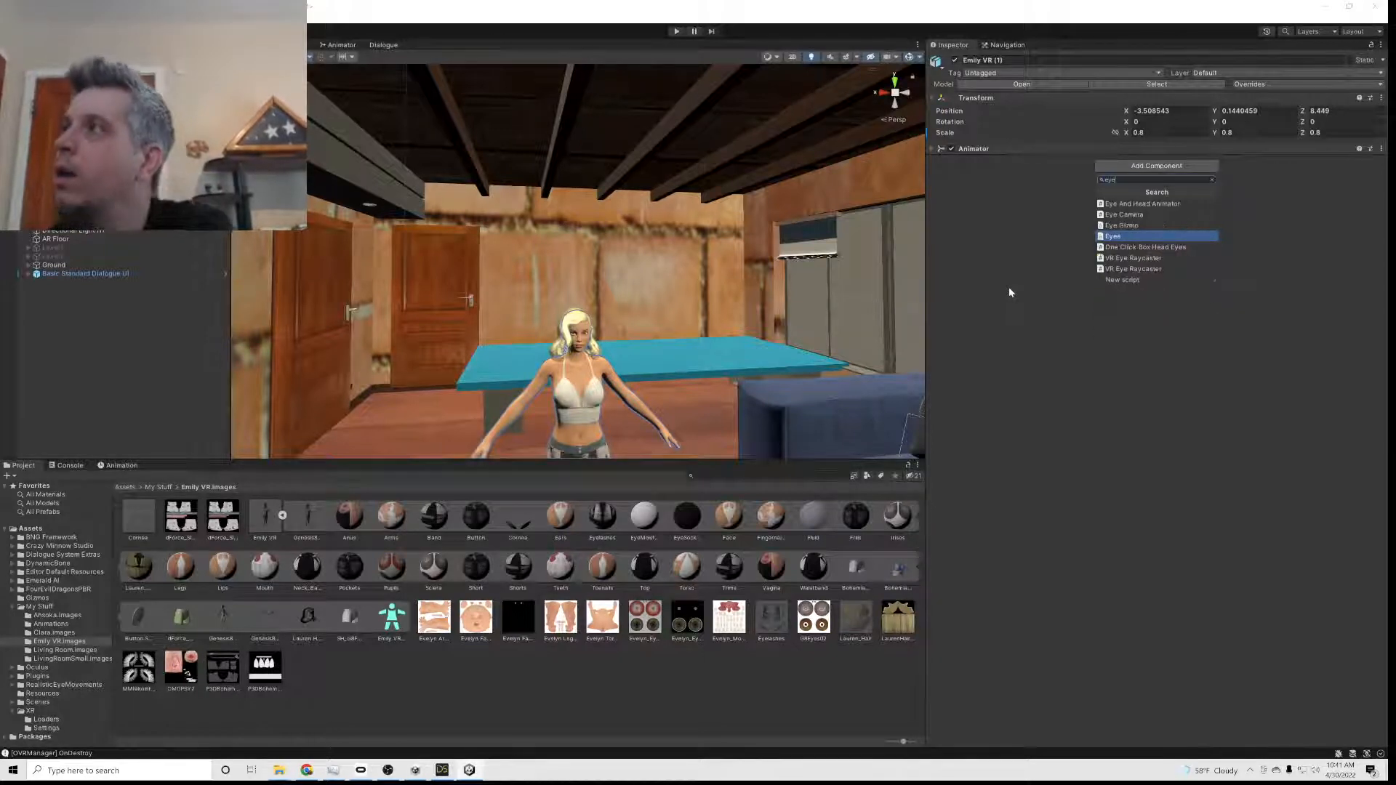
pyautogui.click(1107, 204)
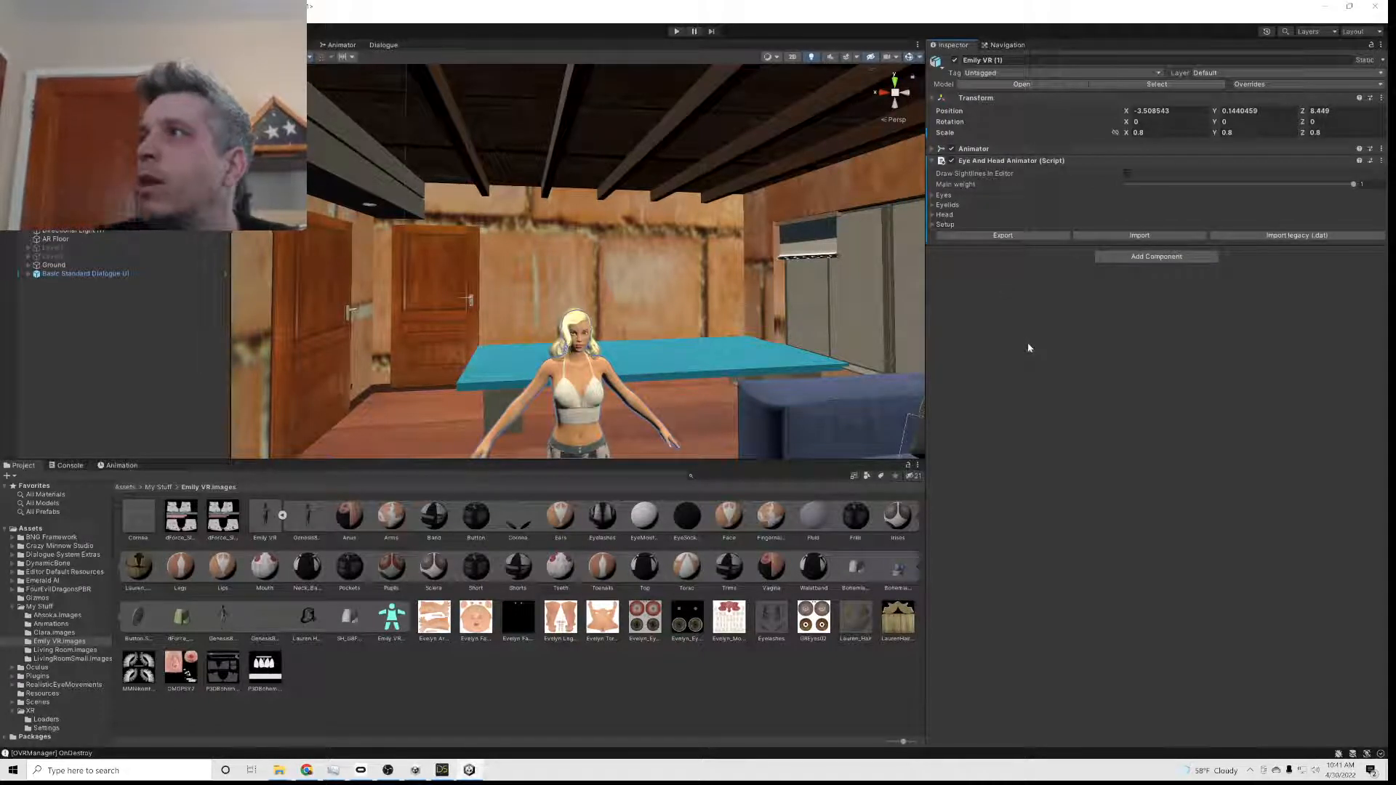
# - Import a JSON preset from the Presets folder of RealisticEyeMovements into the Eye And Head Animator
pyautogui.click(1127, 237)
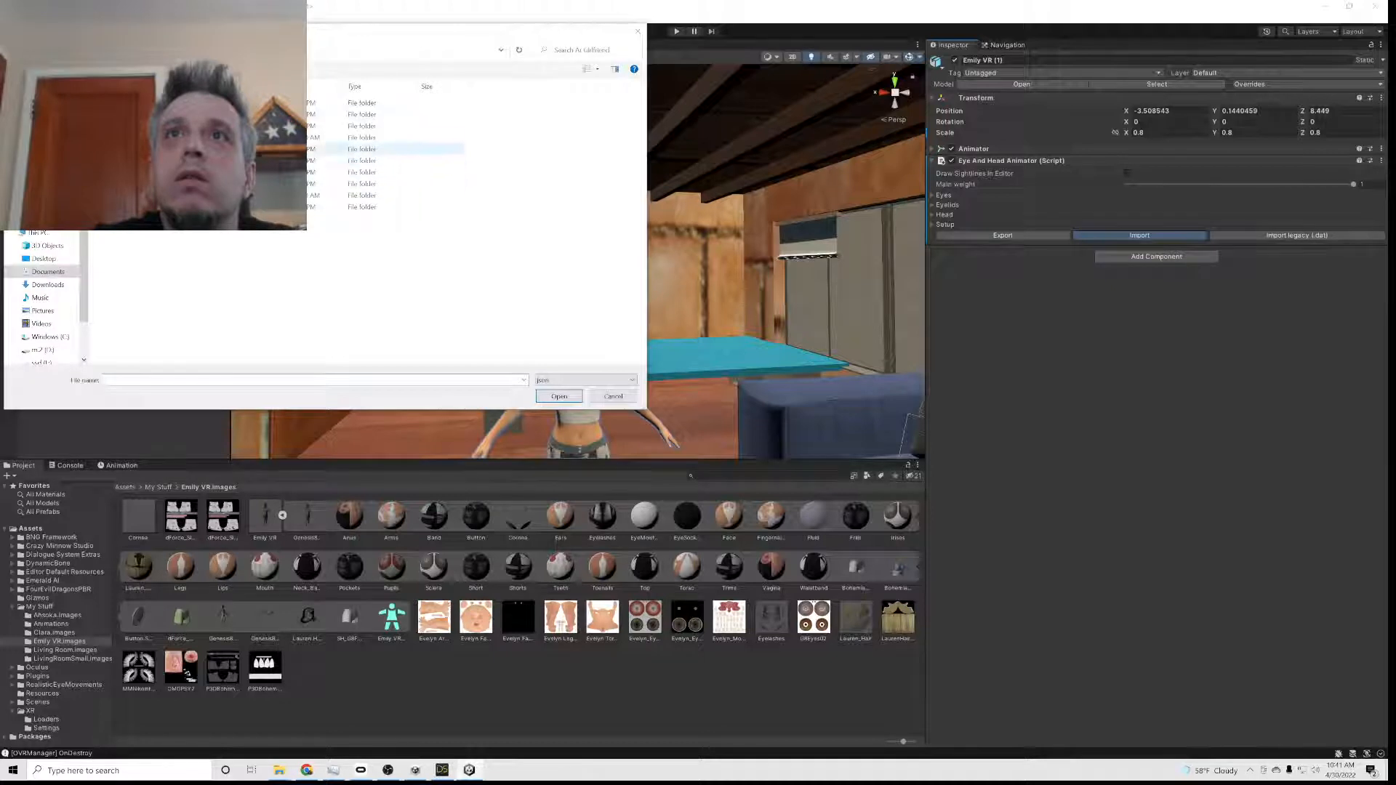
pyautogui.doubleClick(219, 103)
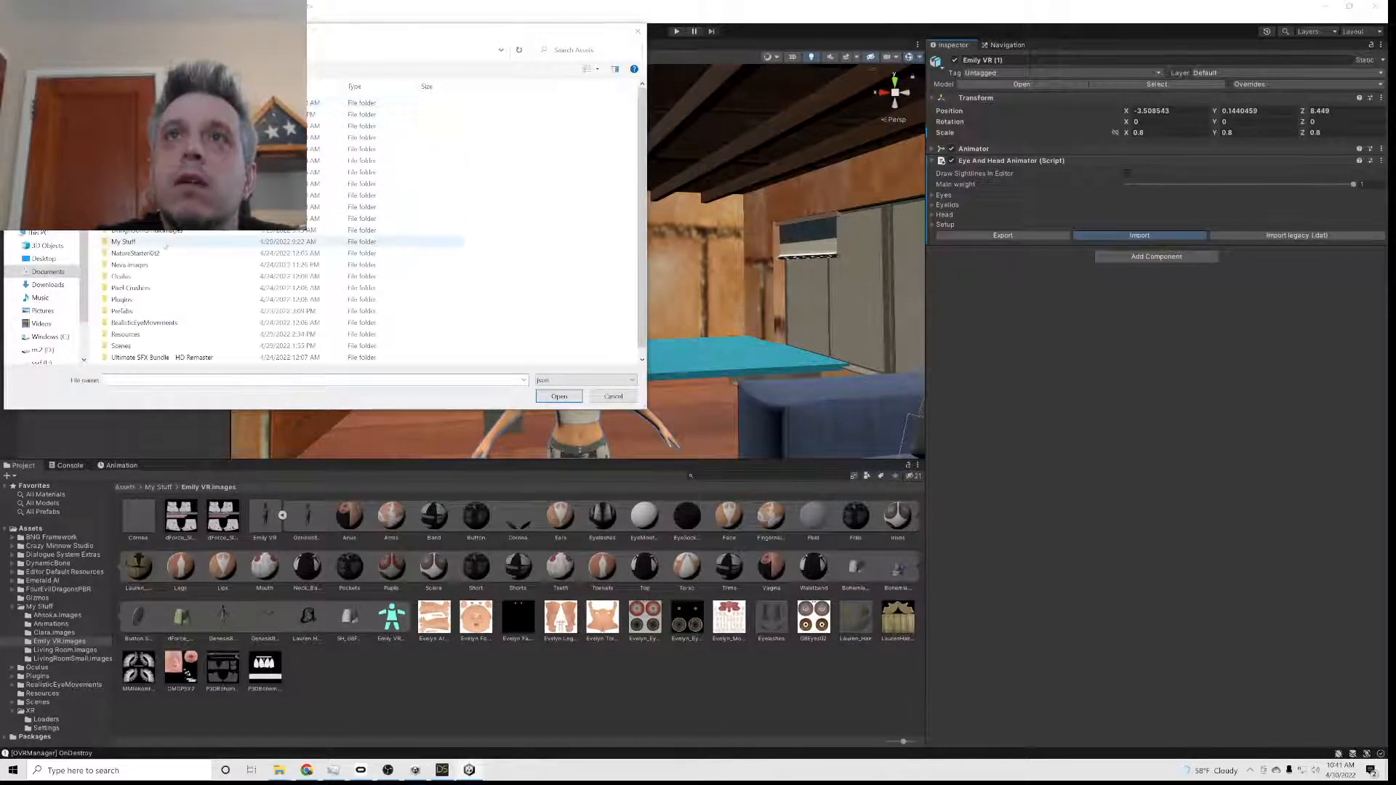
pyautogui.doubleClick(144, 322)
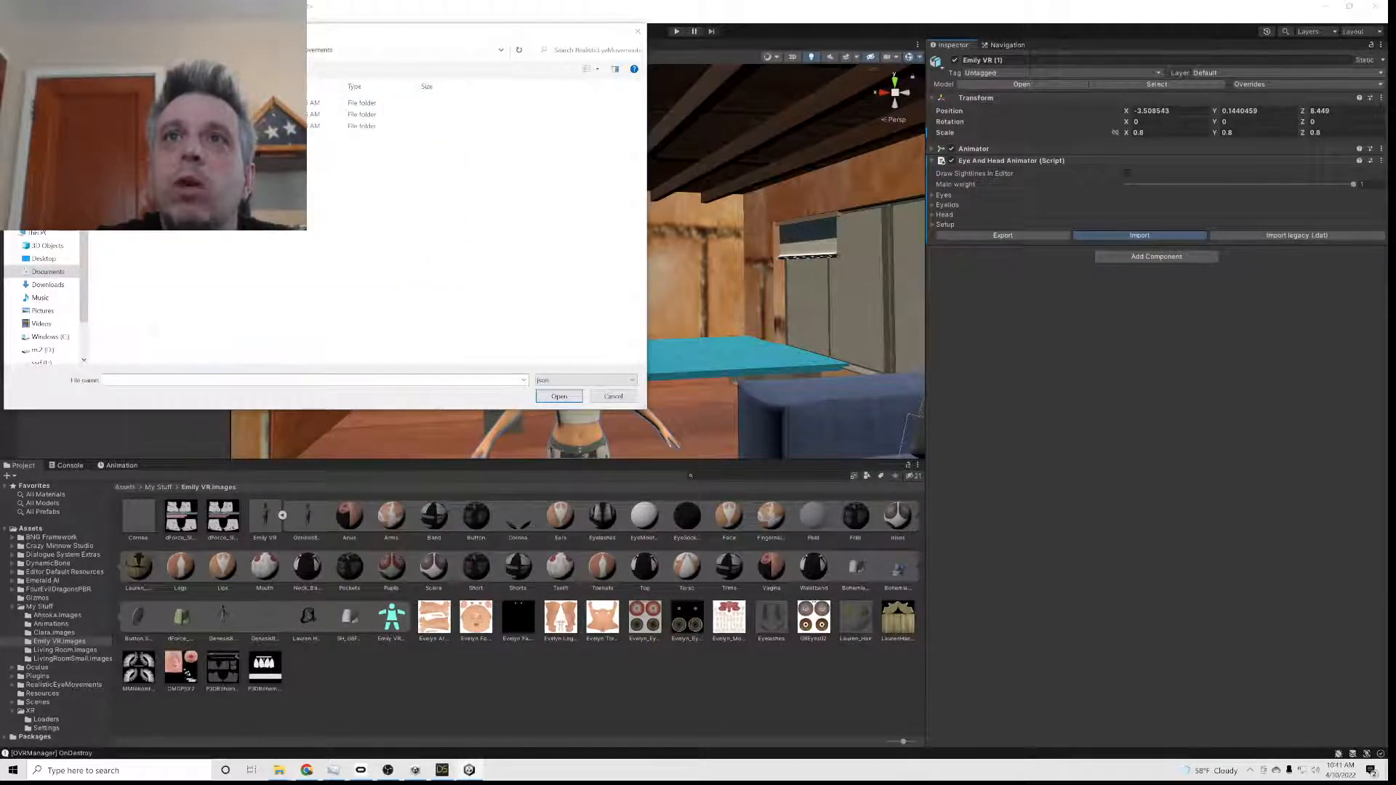
pyautogui.doubleClick(145, 114)
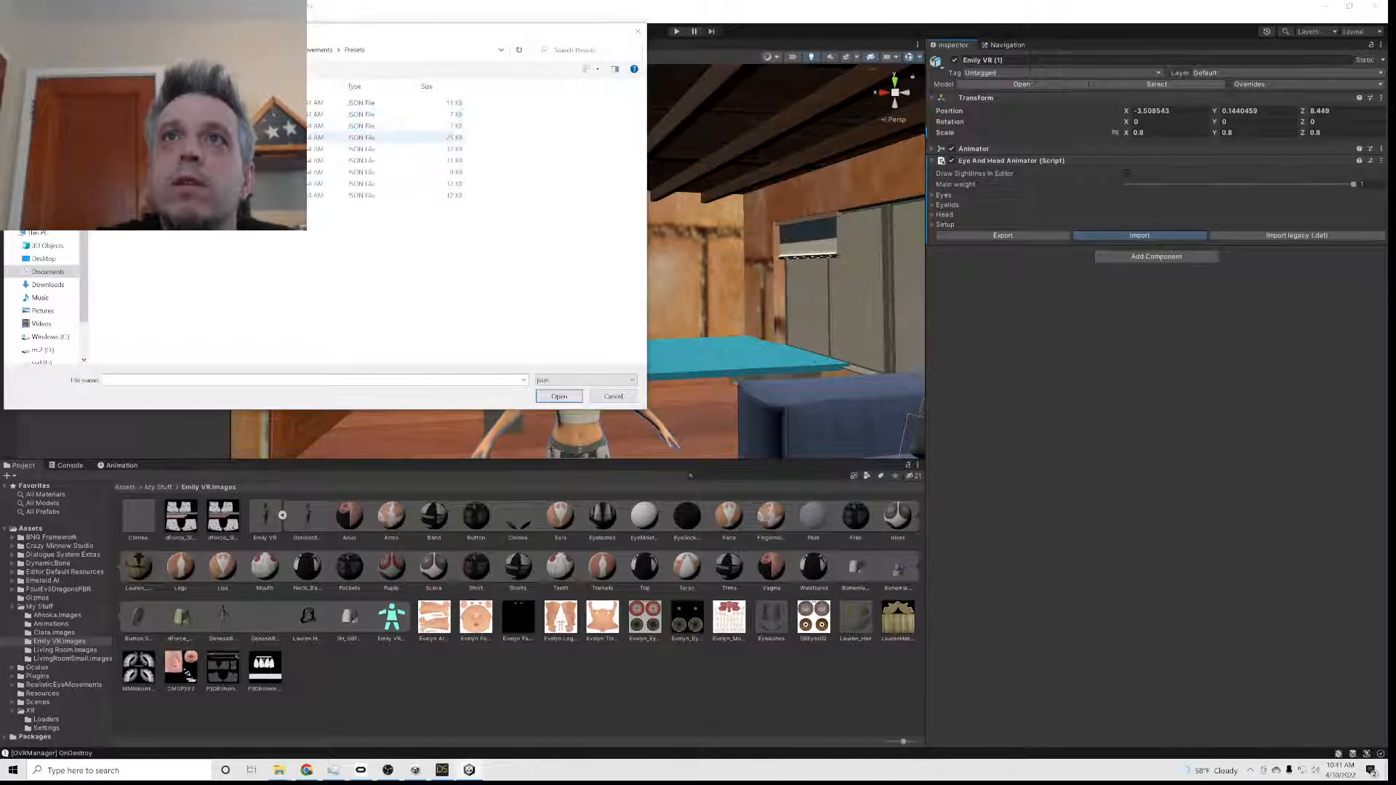
pyautogui.doubleClick(145, 137)
pyautogui.click(768, 401)
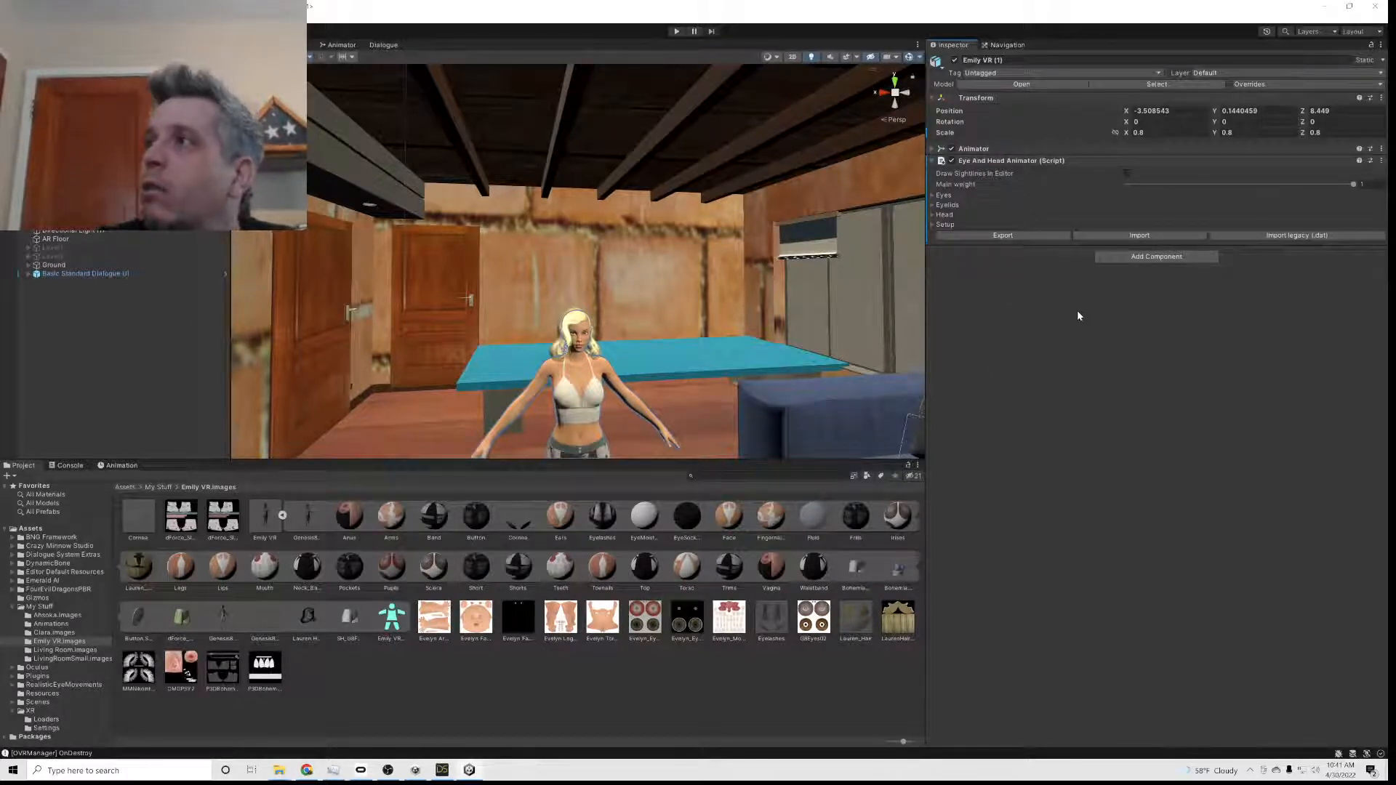
pyautogui.click(1129, 257)
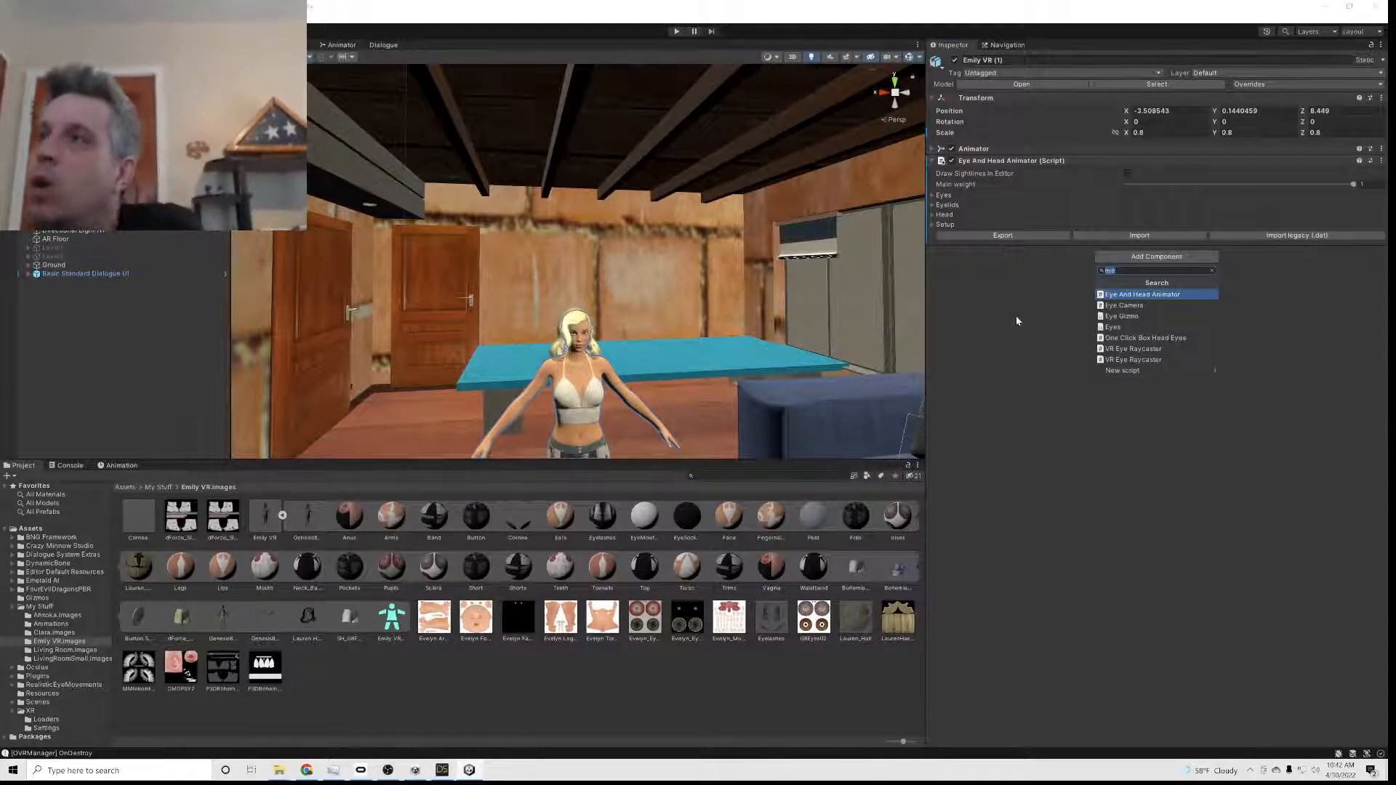
pyautogui.write('look')
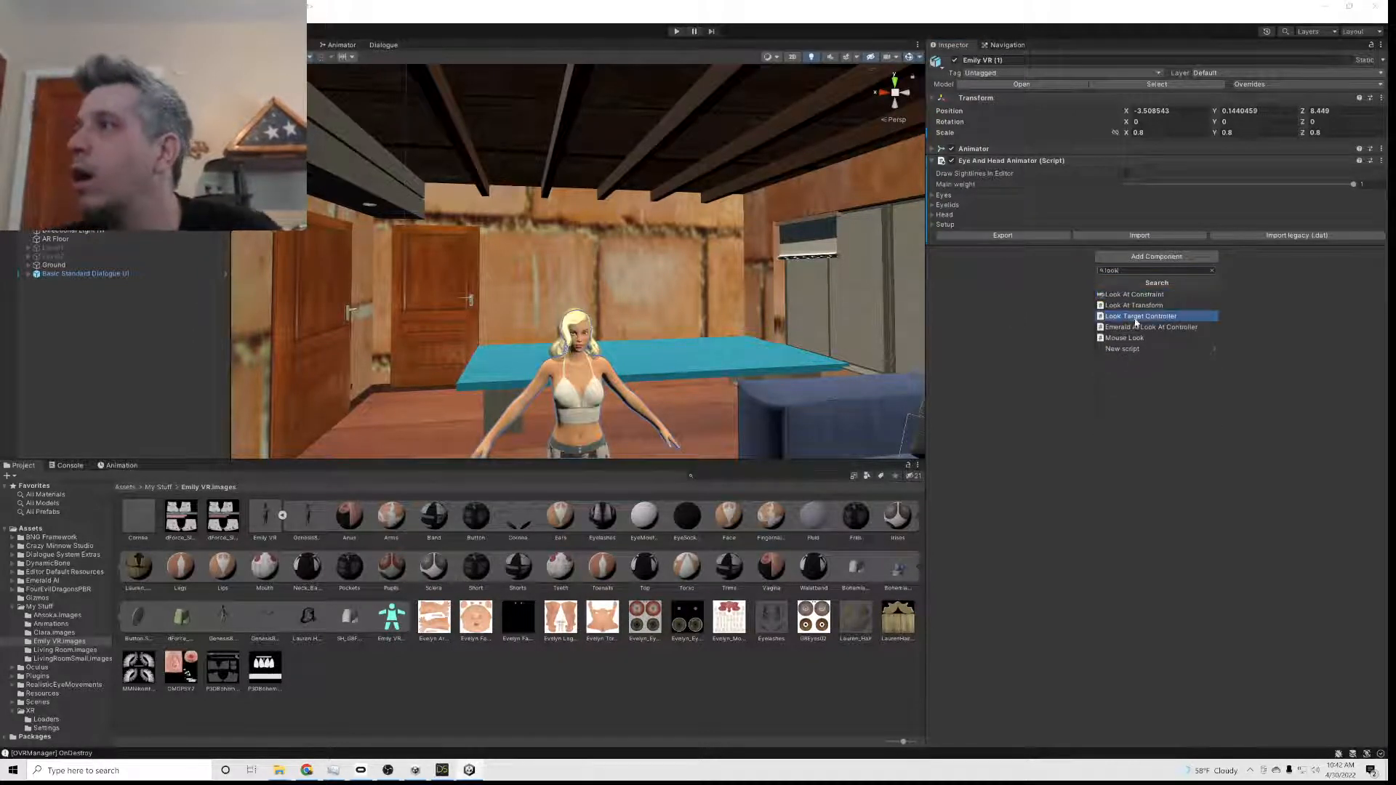
pyautogui.click(1131, 315)
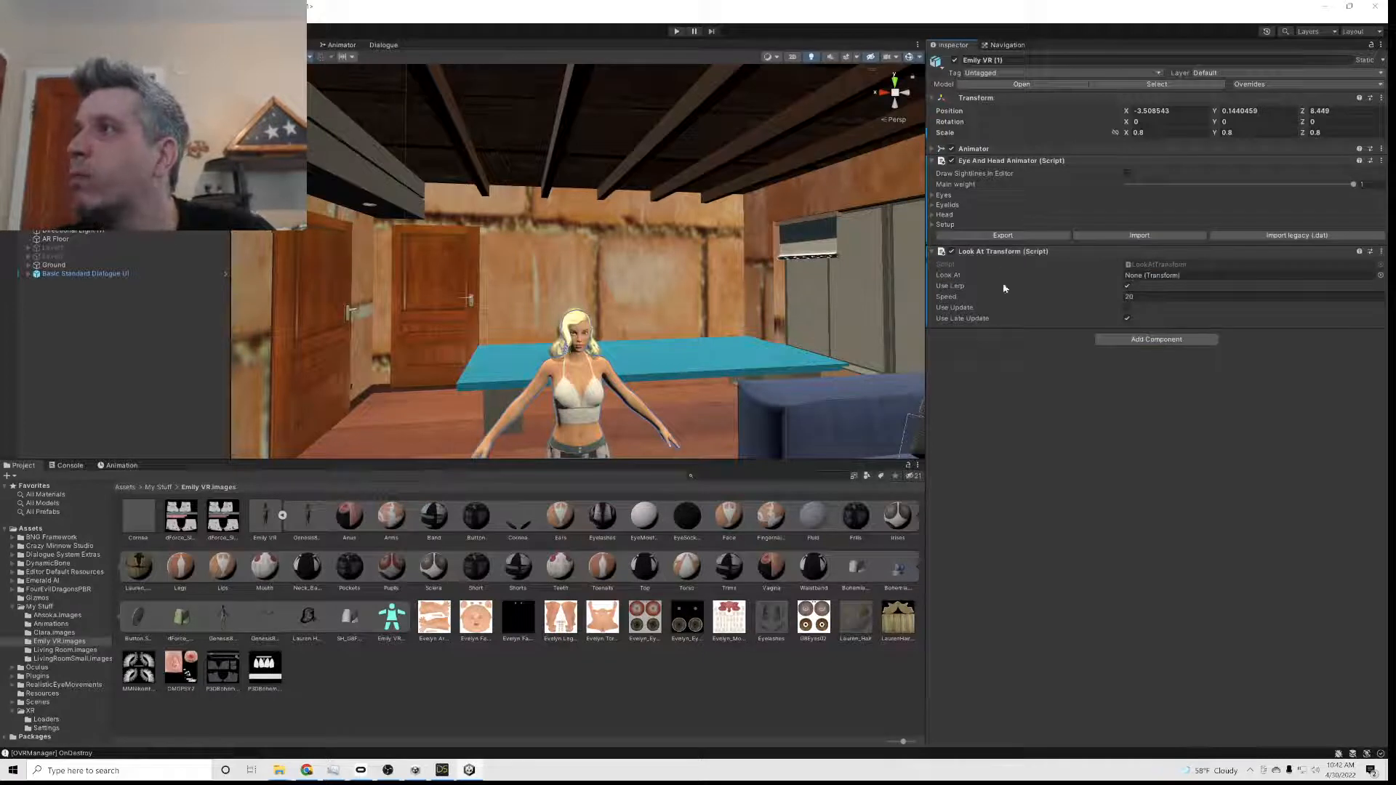
pyautogui.rightClick(971, 254)
pyautogui.click(1015, 268)
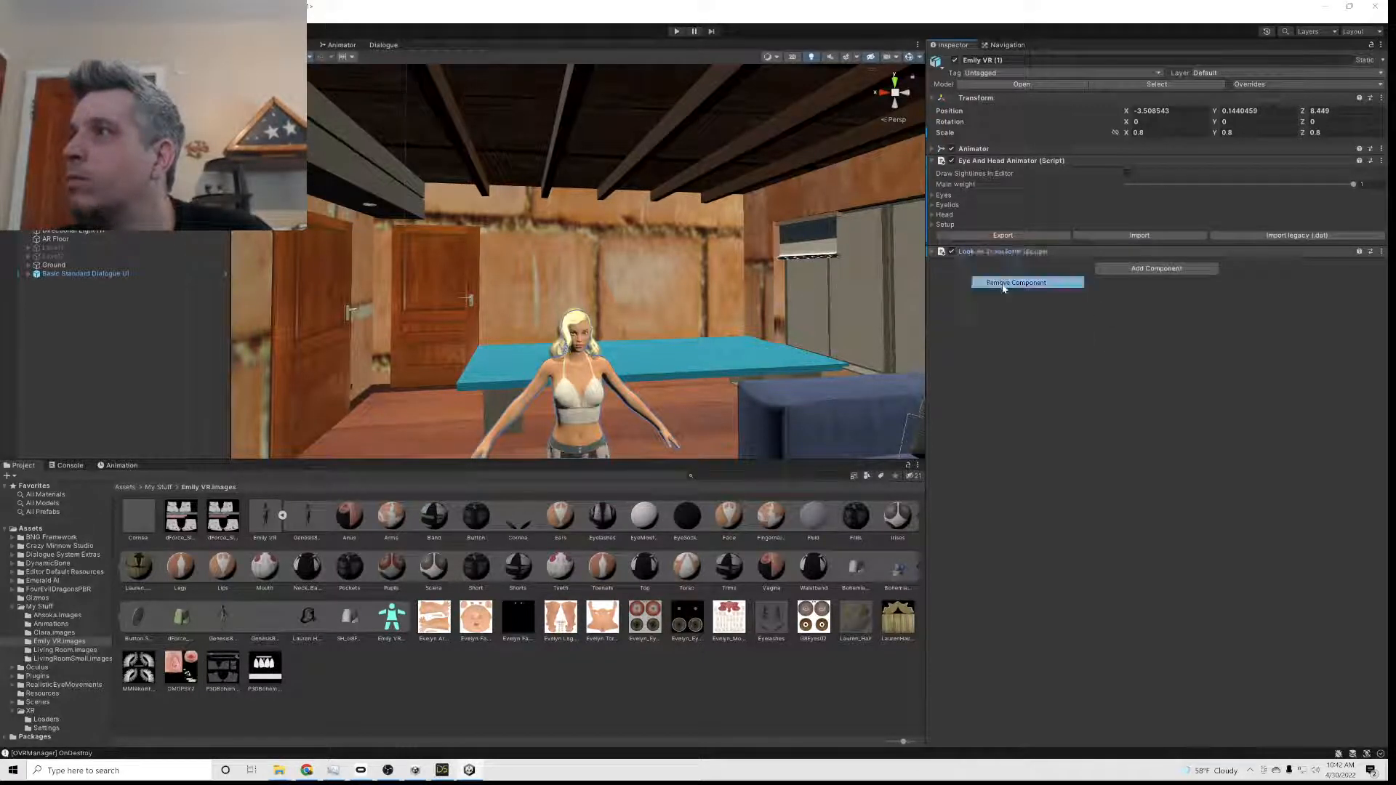
# - Add a Look Target Controller component to the character and assign CenterEyeAnchor as its first point of interest
pyautogui.click(1111, 255)
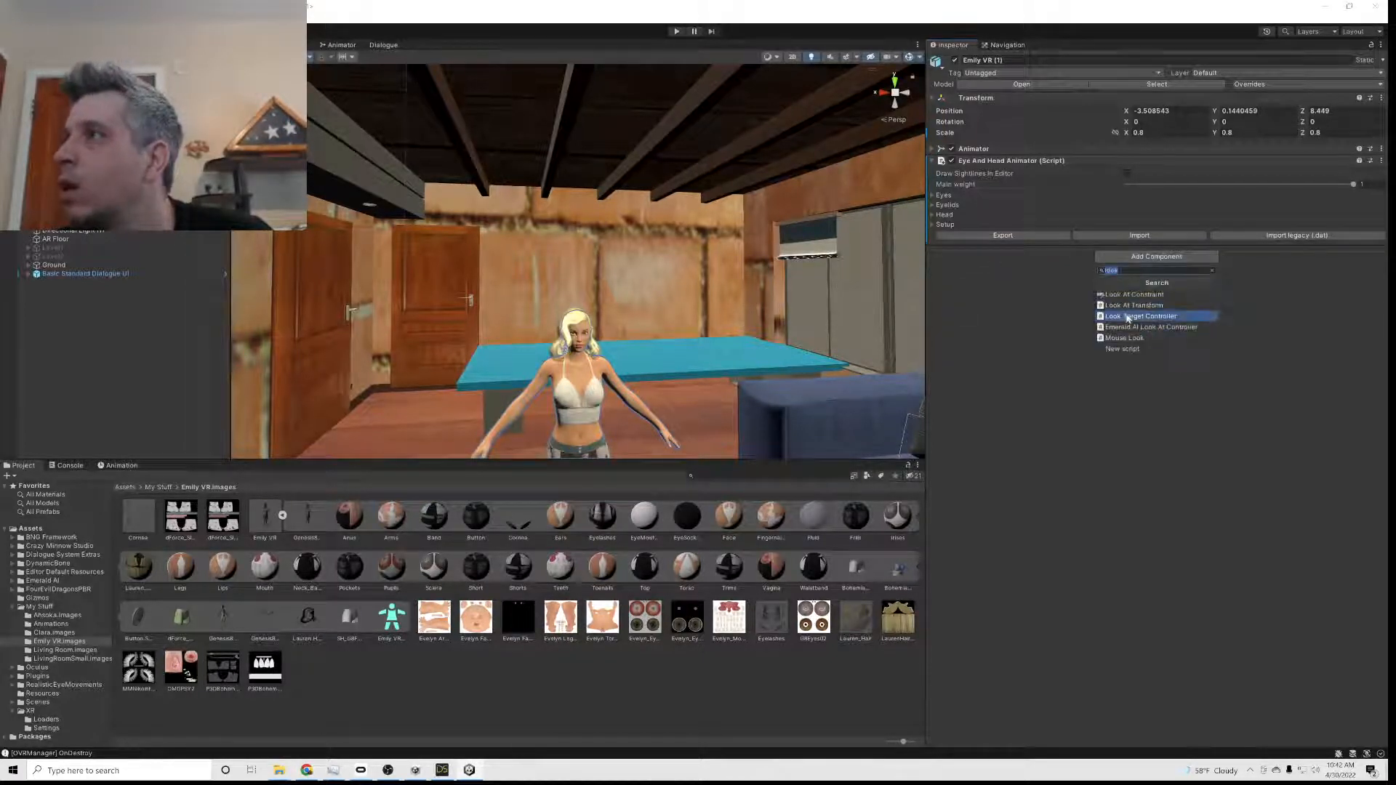
pyautogui.click(1125, 318)
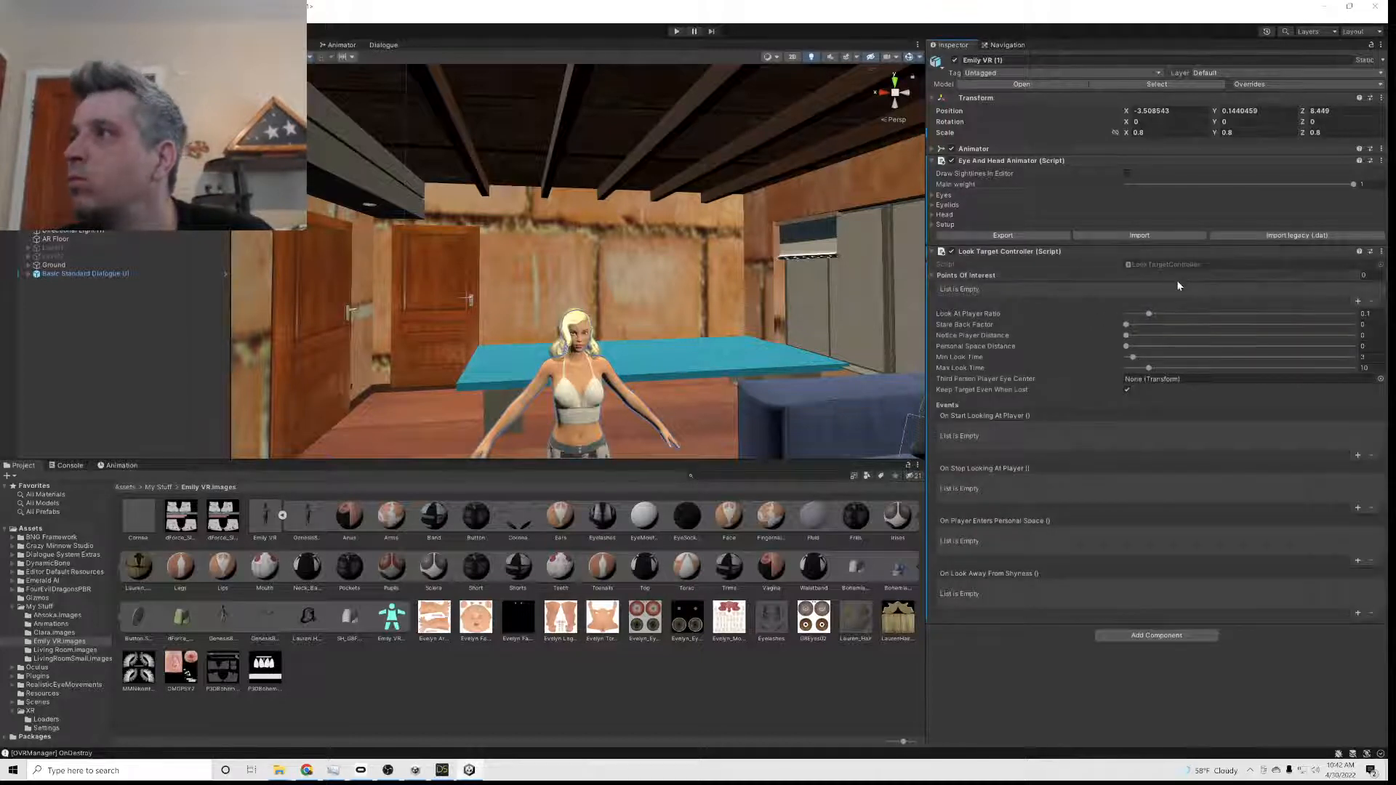
pyautogui.click(1358, 301)
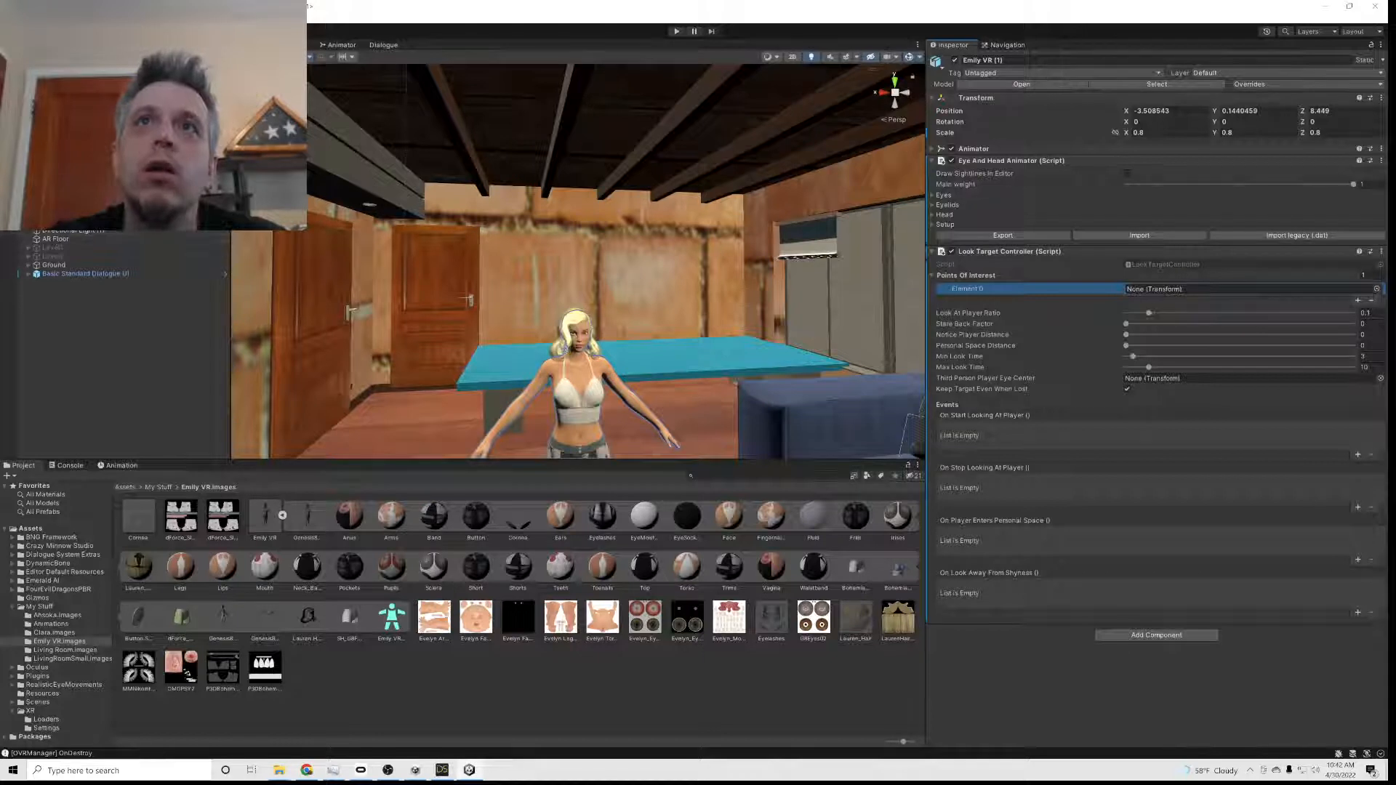
pyautogui.scroll(2, 190, 256)
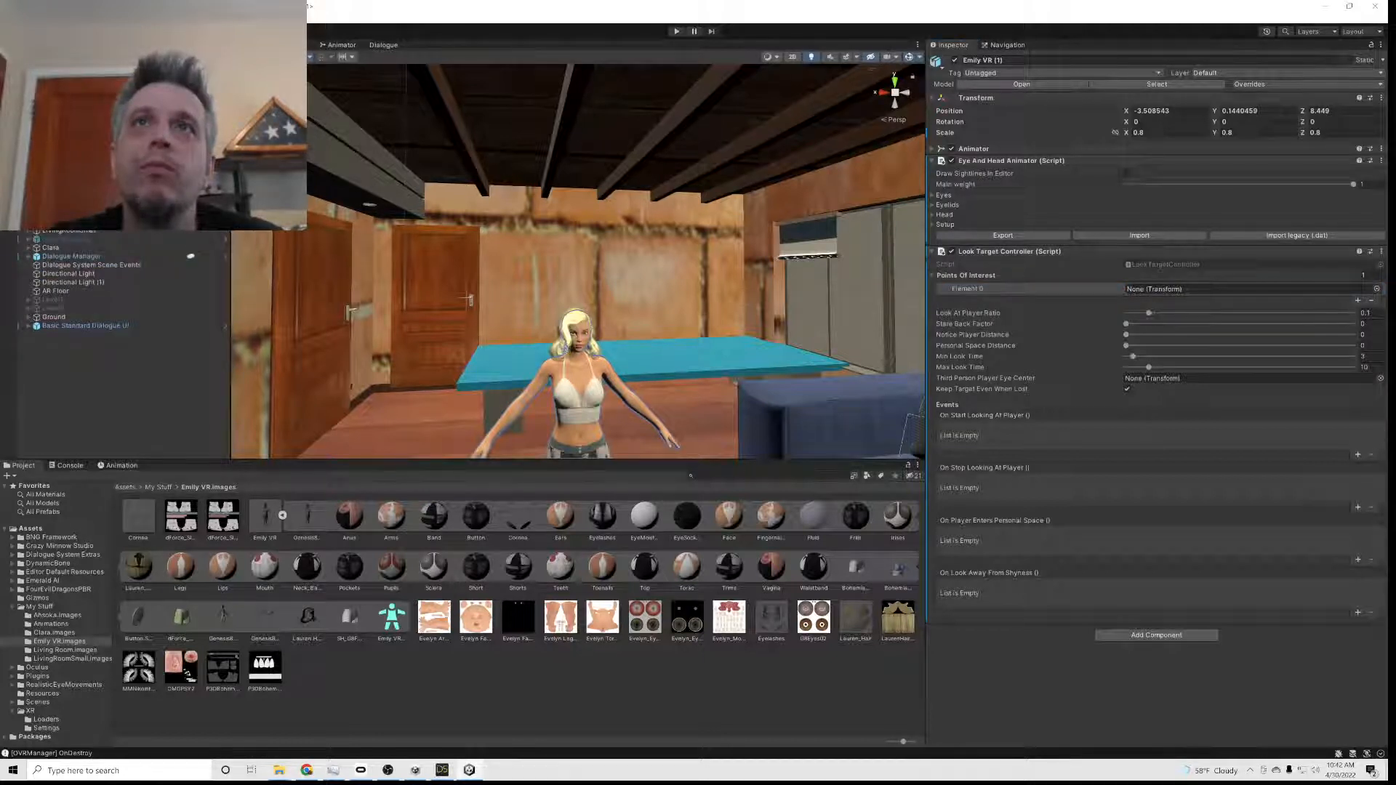
pyautogui.scroll(1, 124, 291)
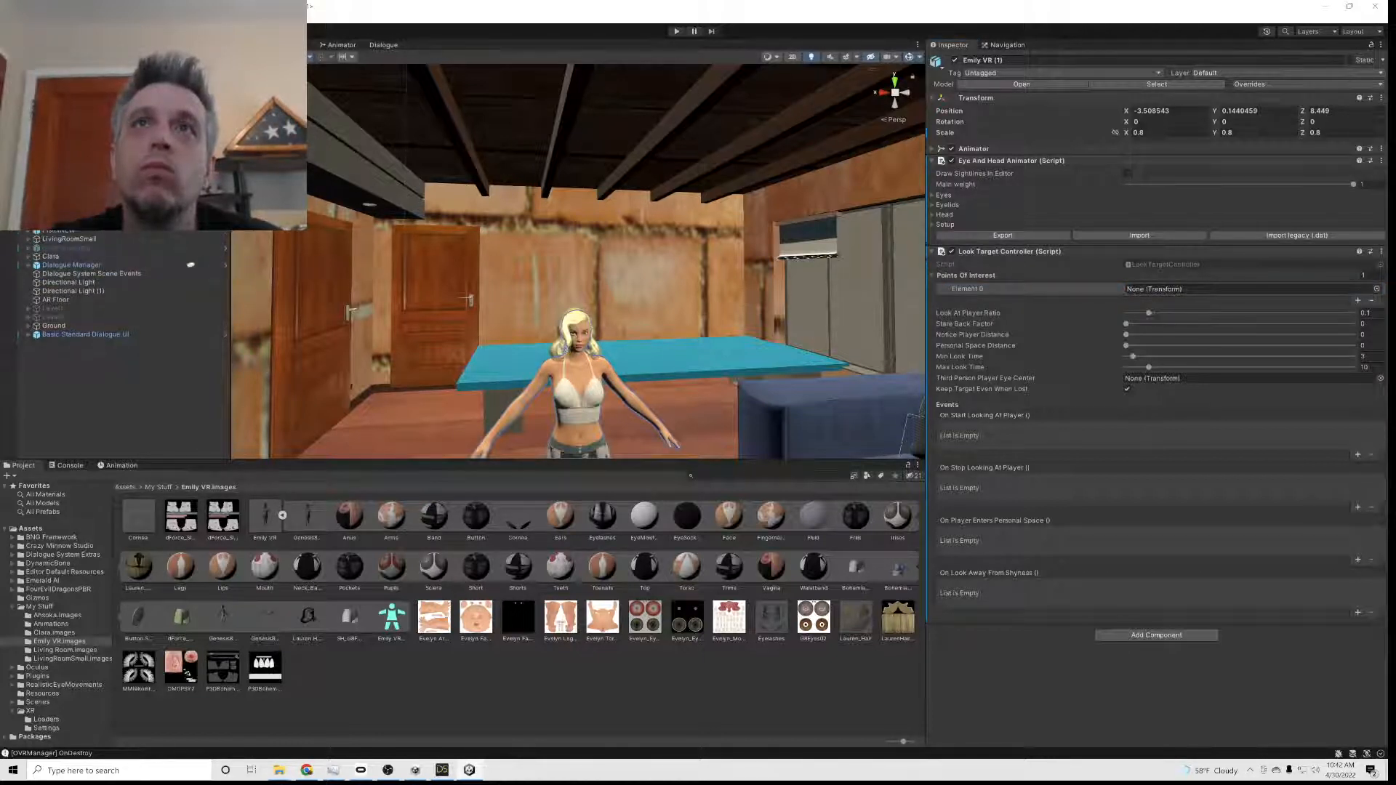
pyautogui.scroll(1, 124, 291)
pyautogui.scroll(2, 123, 306)
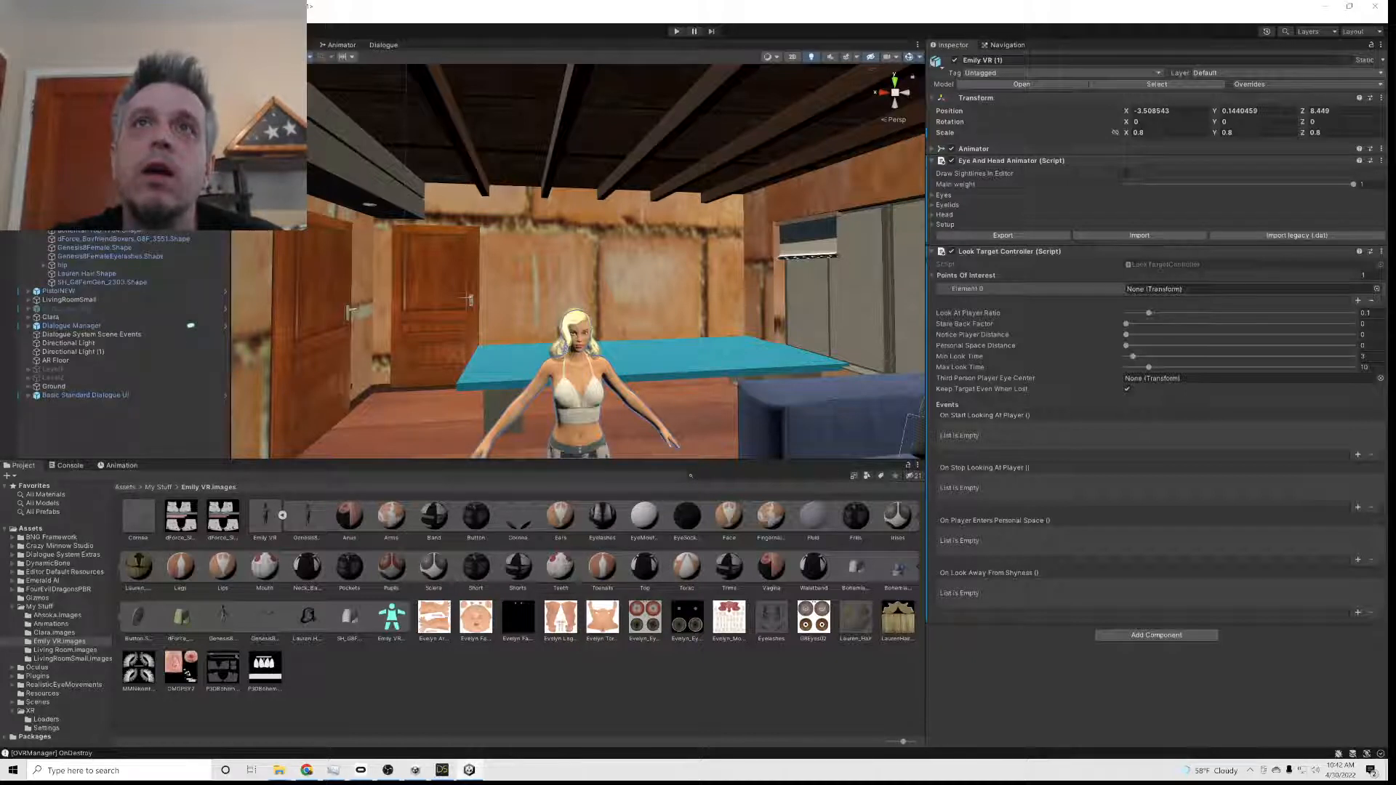
pyautogui.moveTo(109, 189); pyautogui.dragTo(1176, 314)
# - Set the Look Target Controller's Look At Player Ratio to about 0.688 and its Stare Back Factor to about 0.591
pyautogui.moveTo(1283, 317); pyautogui.dragTo(1284, 317)
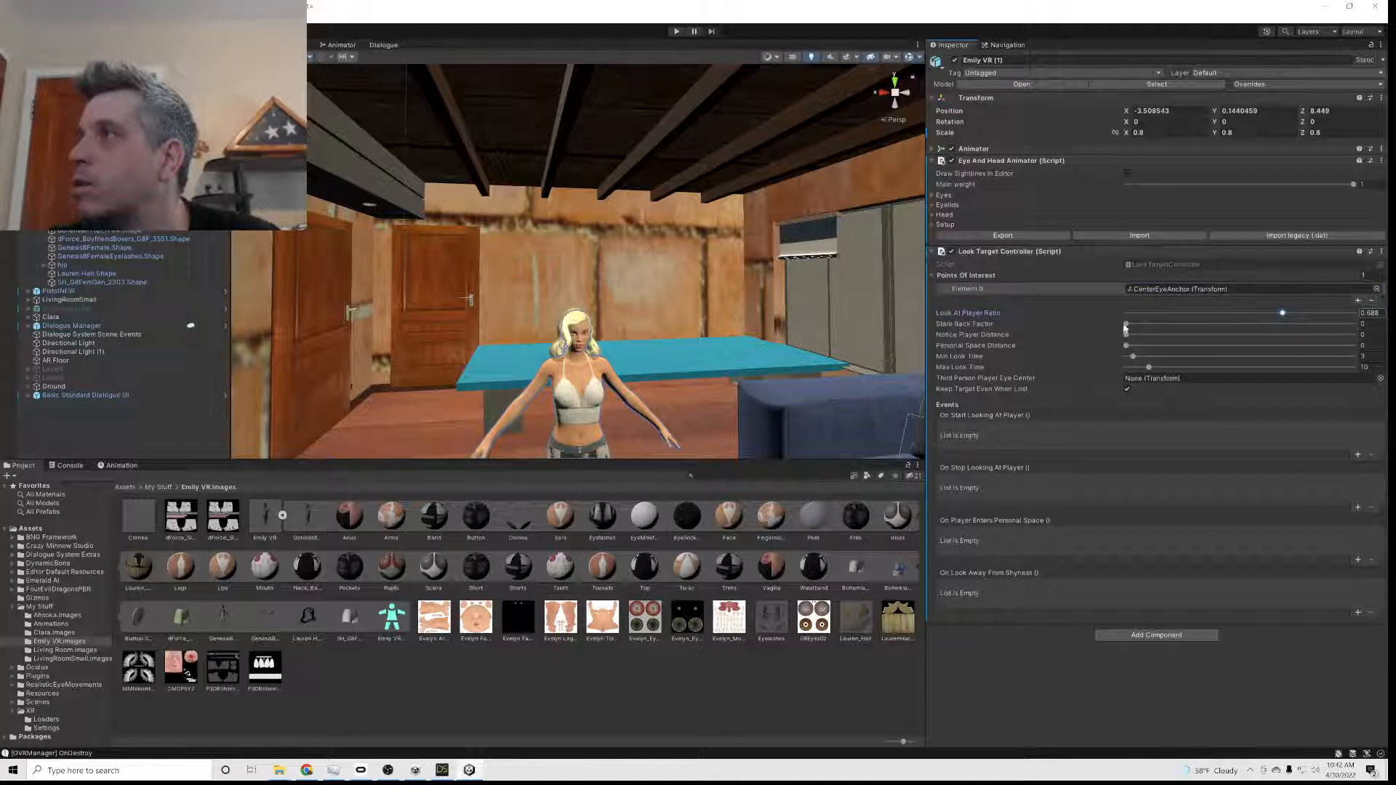
pyautogui.moveTo(1126, 325); pyautogui.dragTo(1229, 324)
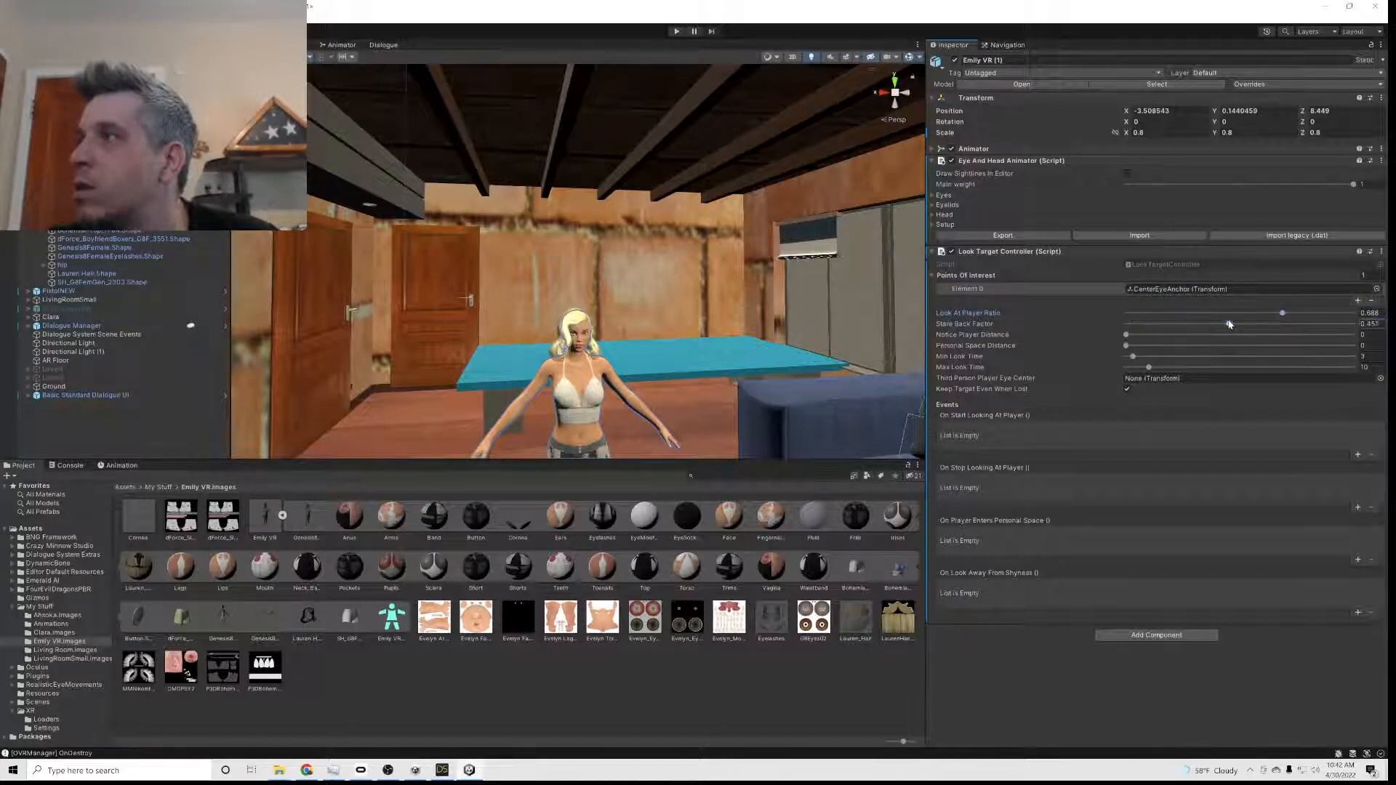
# - Create an Animator Controller named Emily in the Emily VR.images folder for the character's Animator component
pyautogui.click(935, 149)
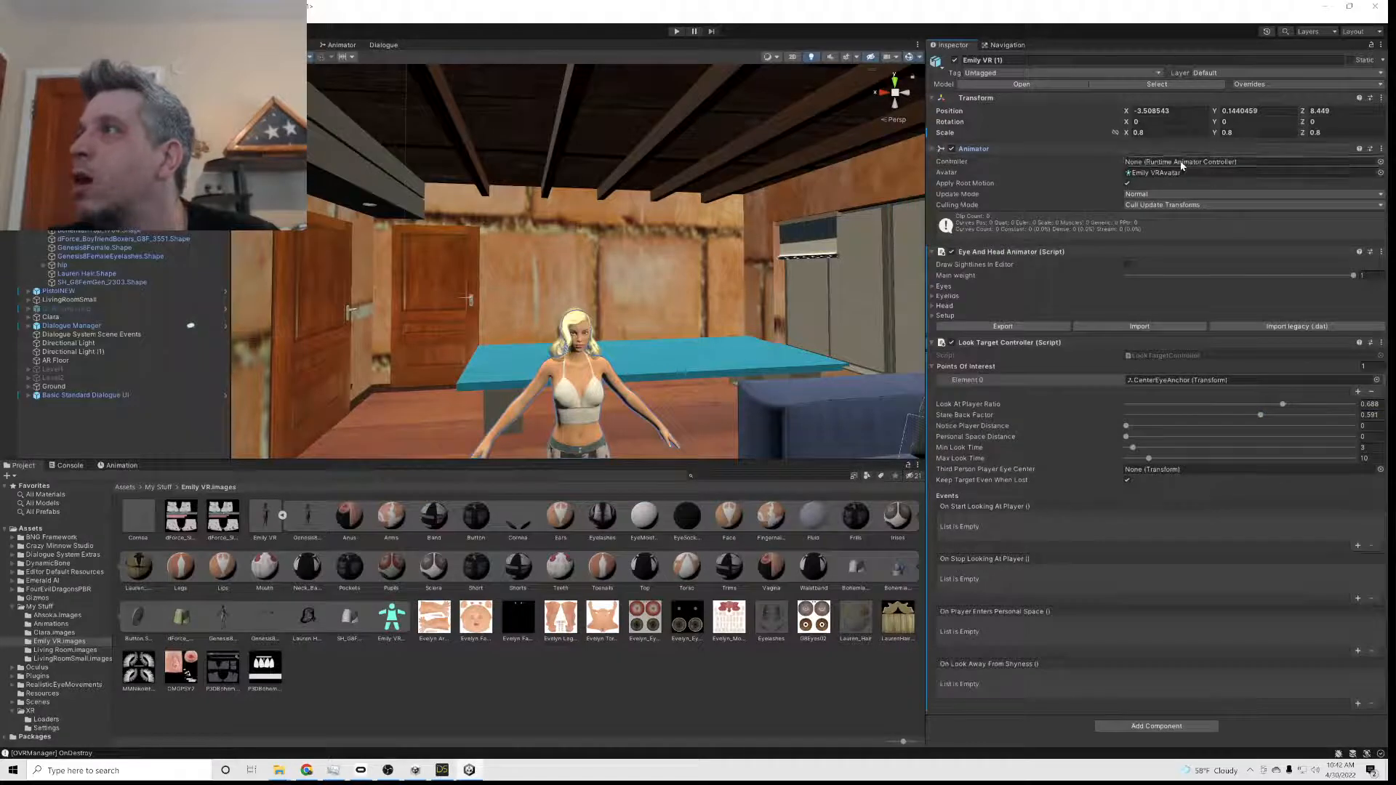
pyautogui.rightClick(463, 737)
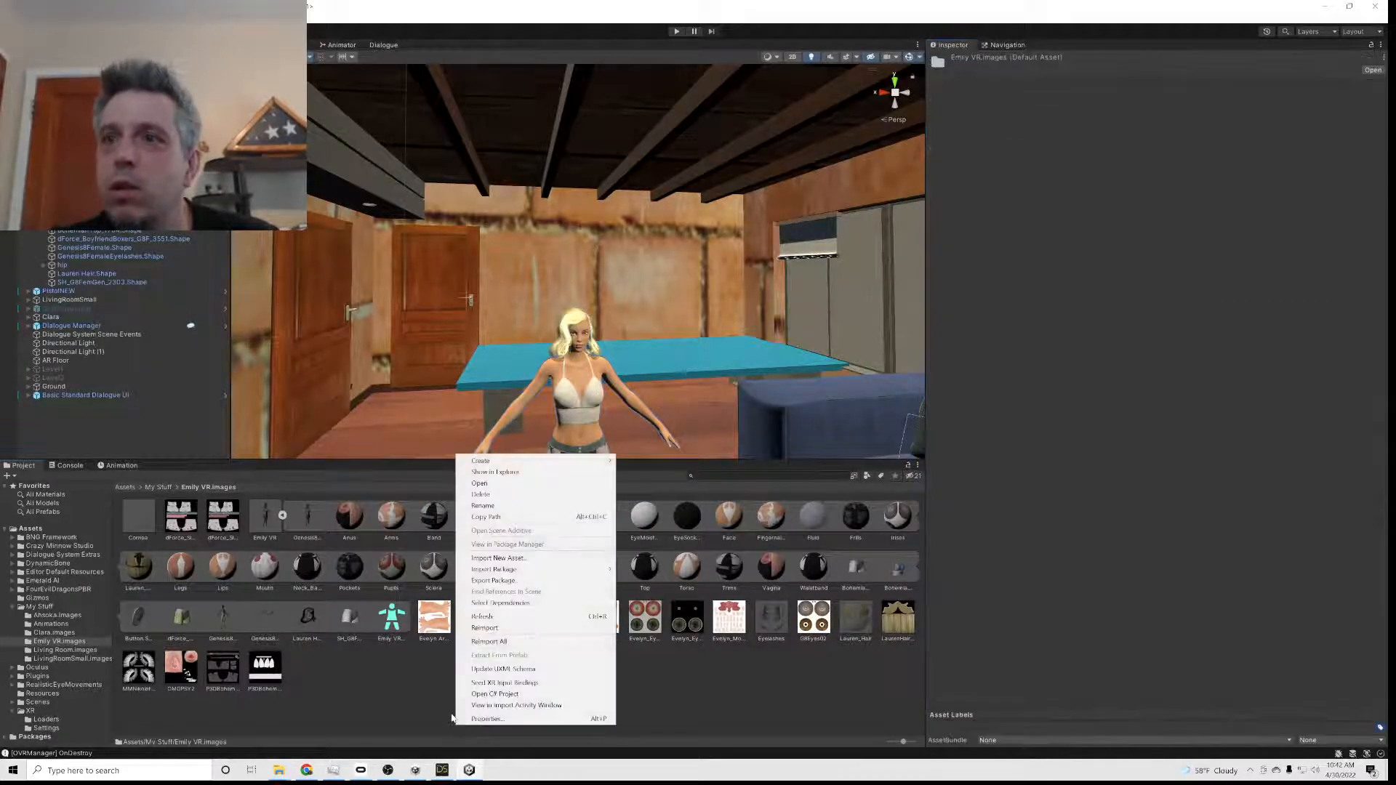
pyautogui.moveTo(509, 461)
pyautogui.click(697, 594)
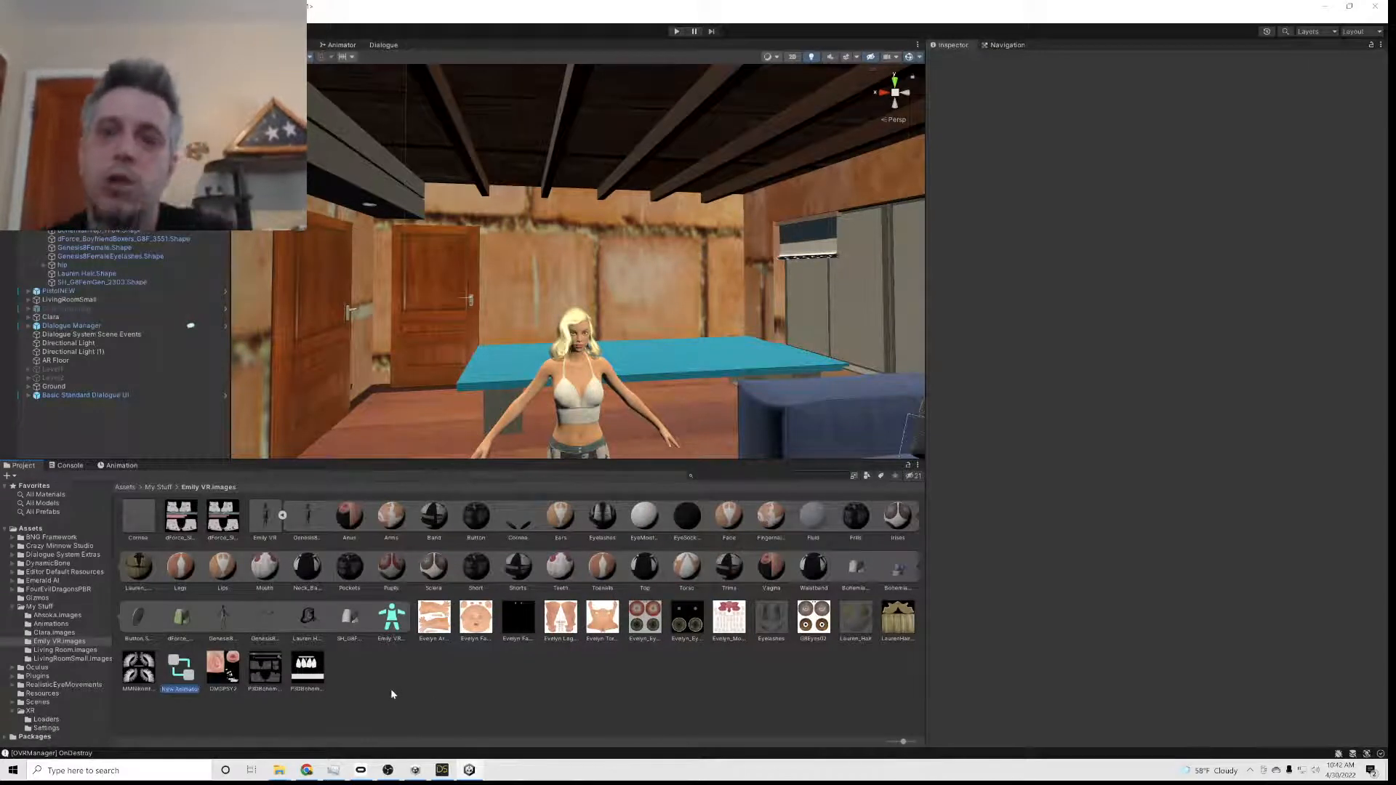
pyautogui.write('E')
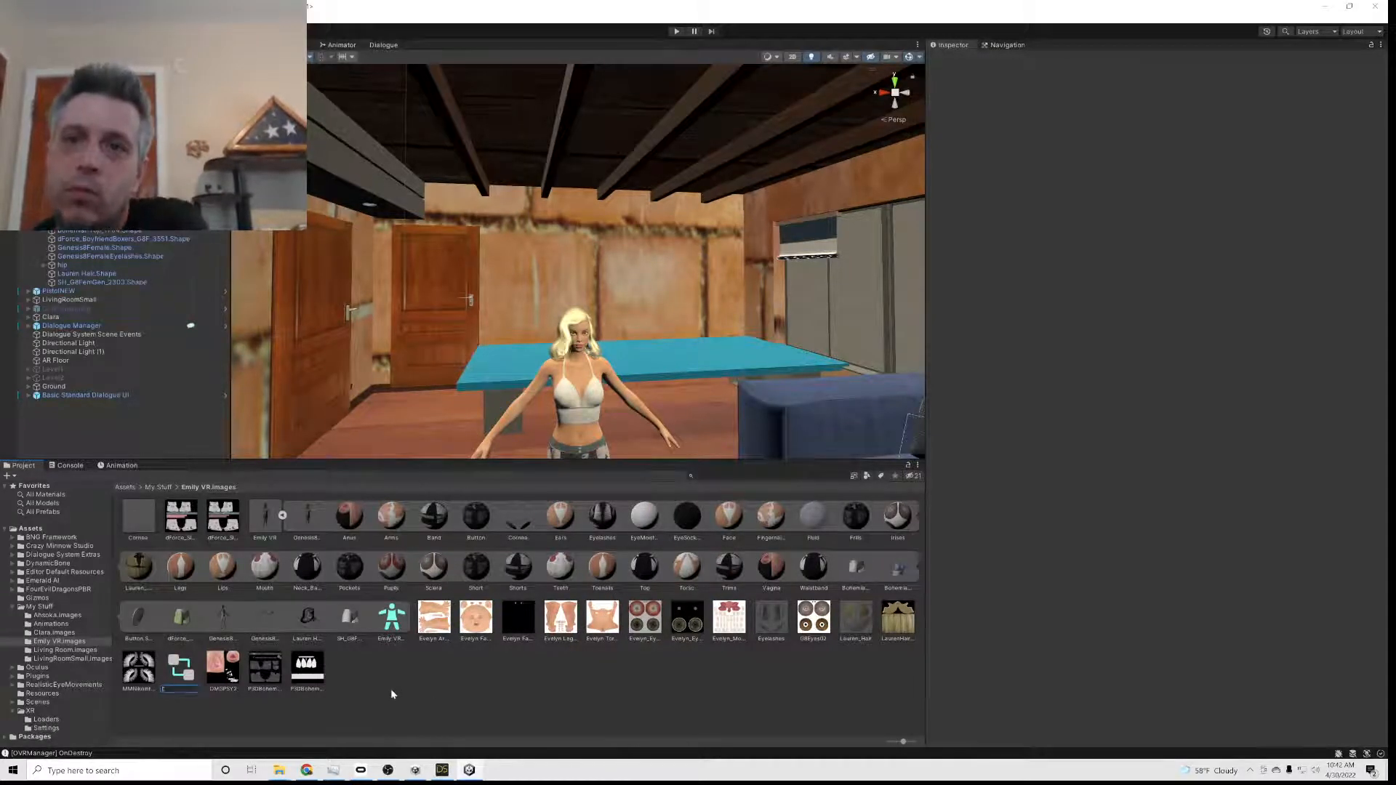
pyautogui.write('mily')
pyautogui.press('Return')
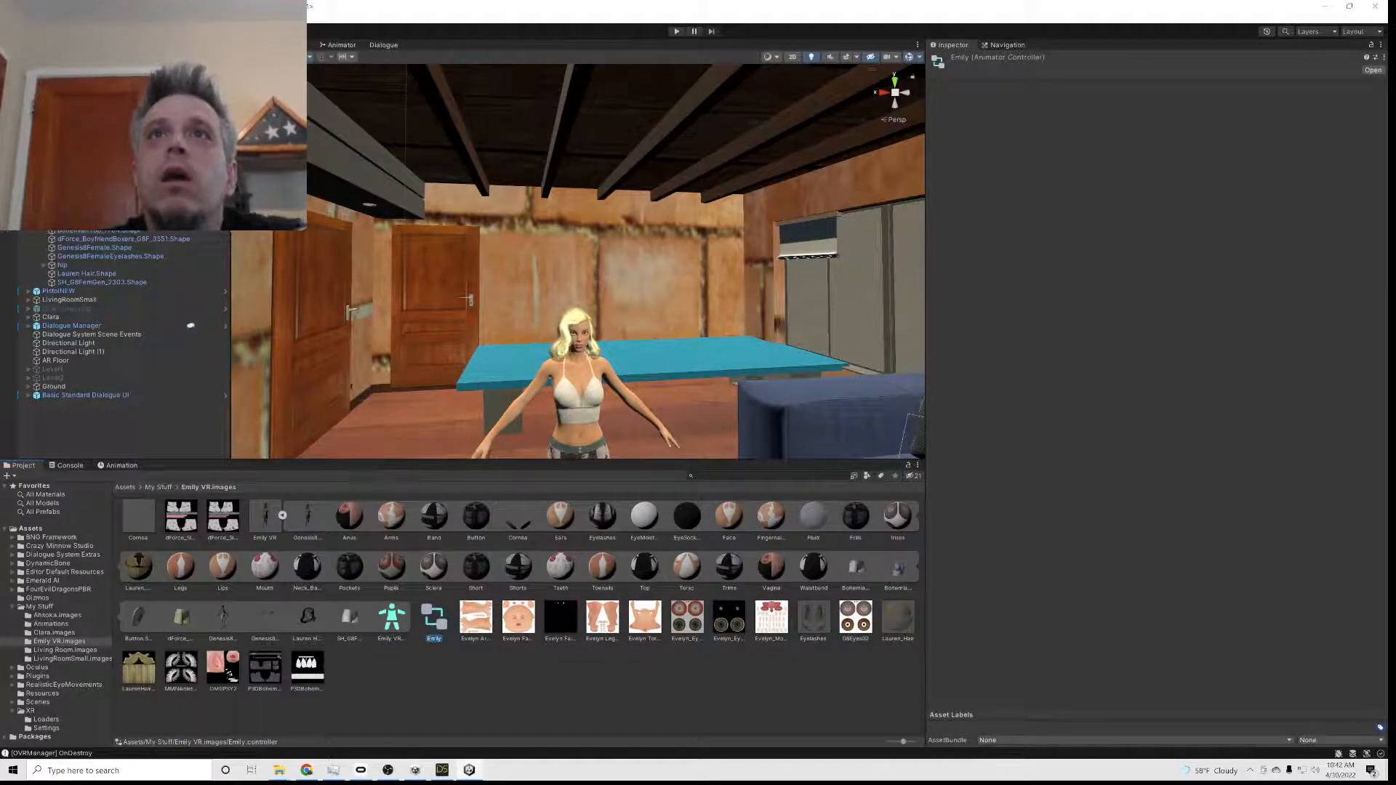
# - Assign the Emily controller to the Emily VR (1) Animator and add an Idle clip, found by searching assets for "idle", as its state
pyautogui.click(64, 213)
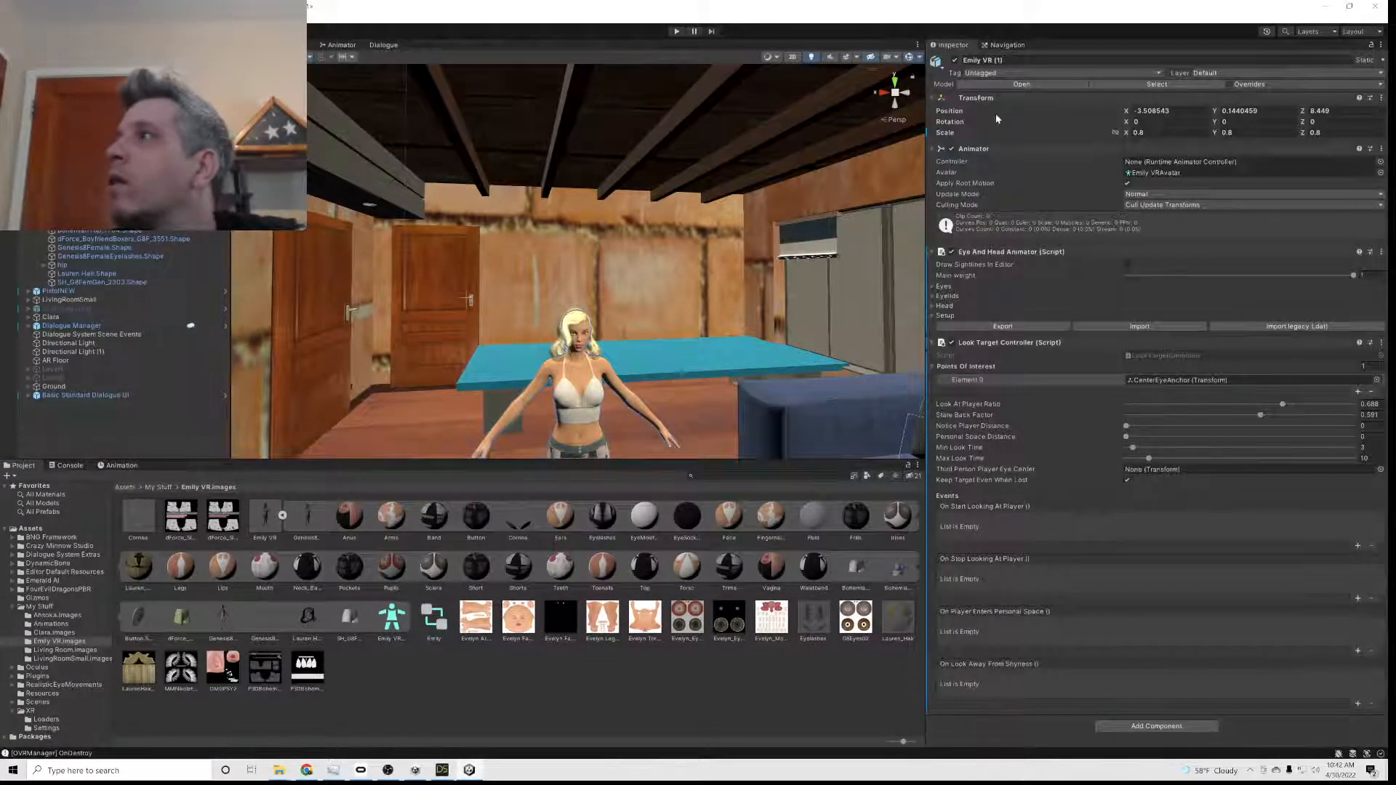
pyautogui.moveTo(434, 618); pyautogui.dragTo(1190, 163)
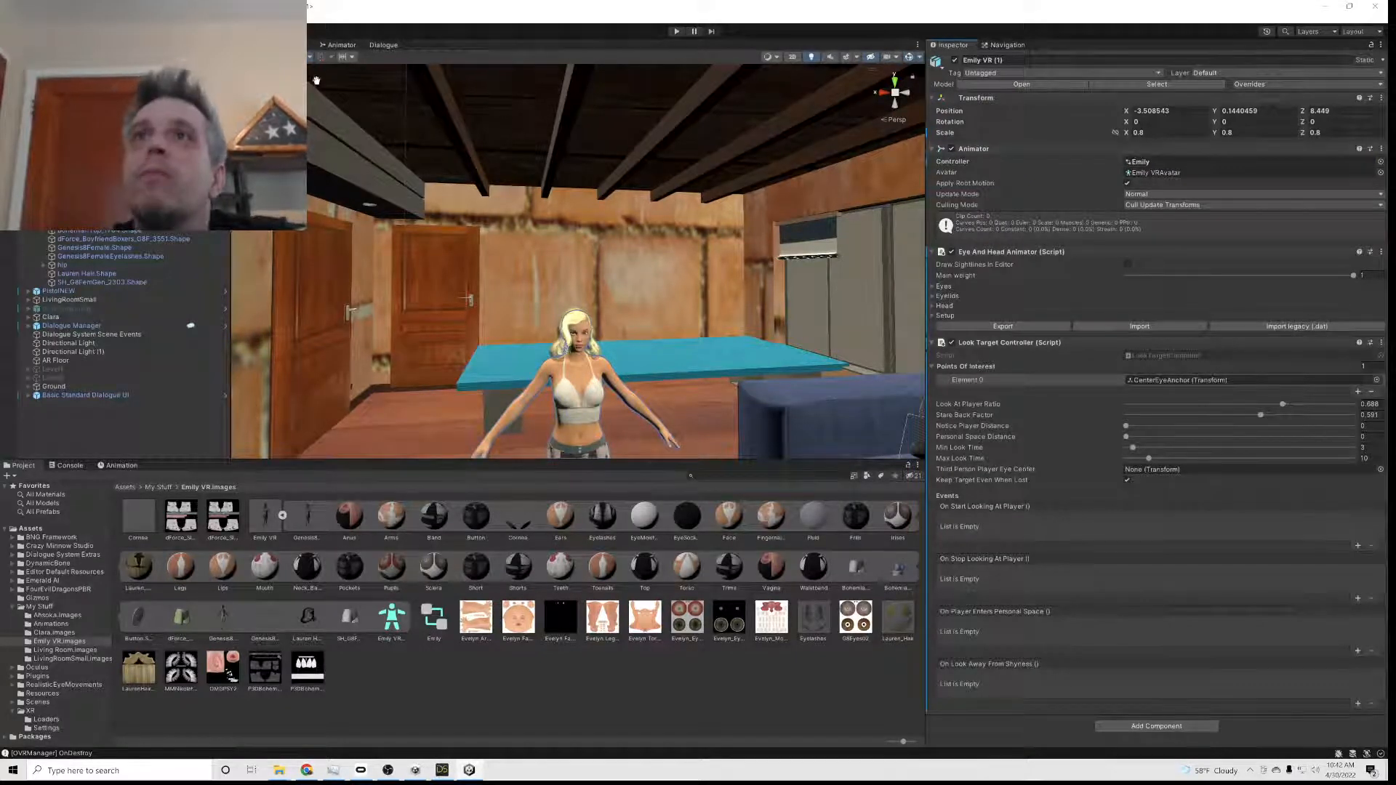
pyautogui.click(341, 46)
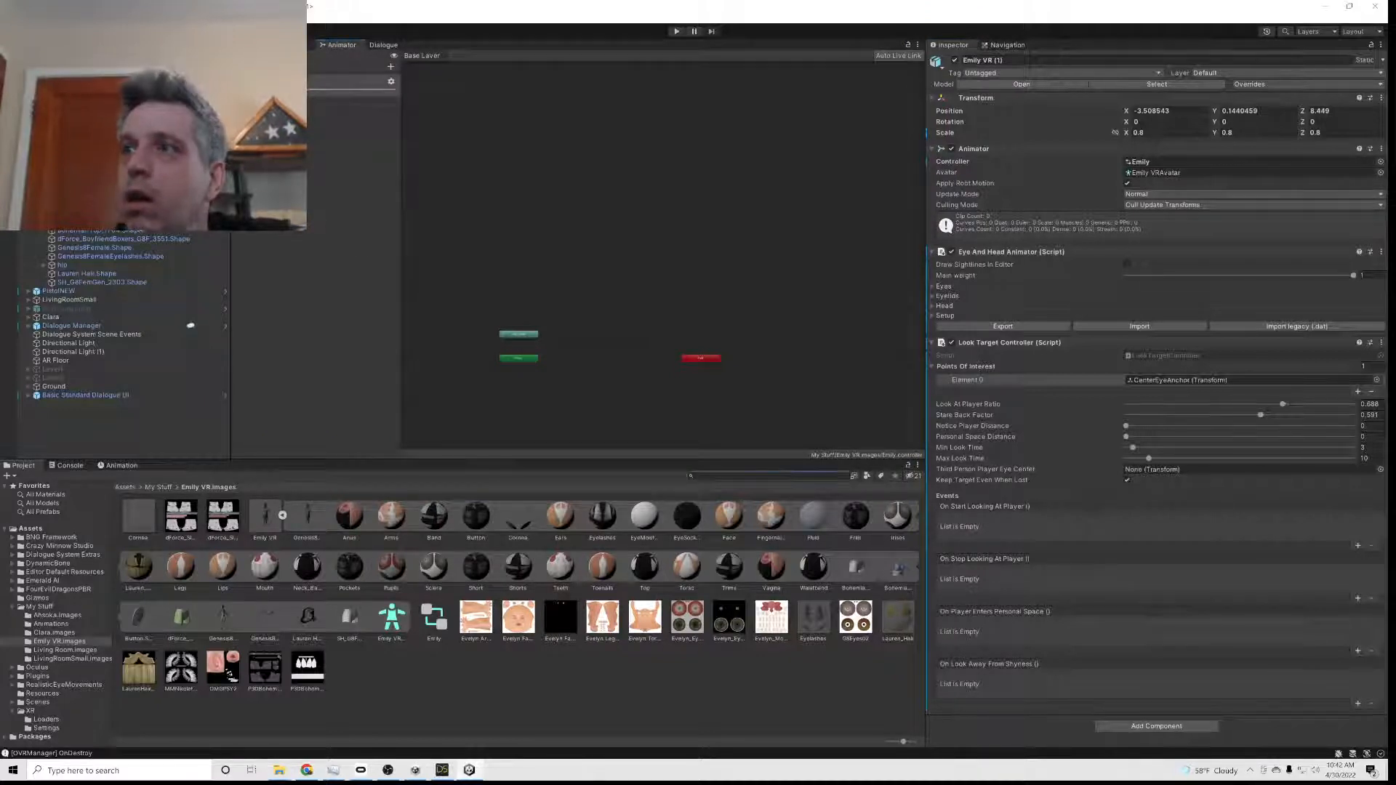
pyautogui.write('i')
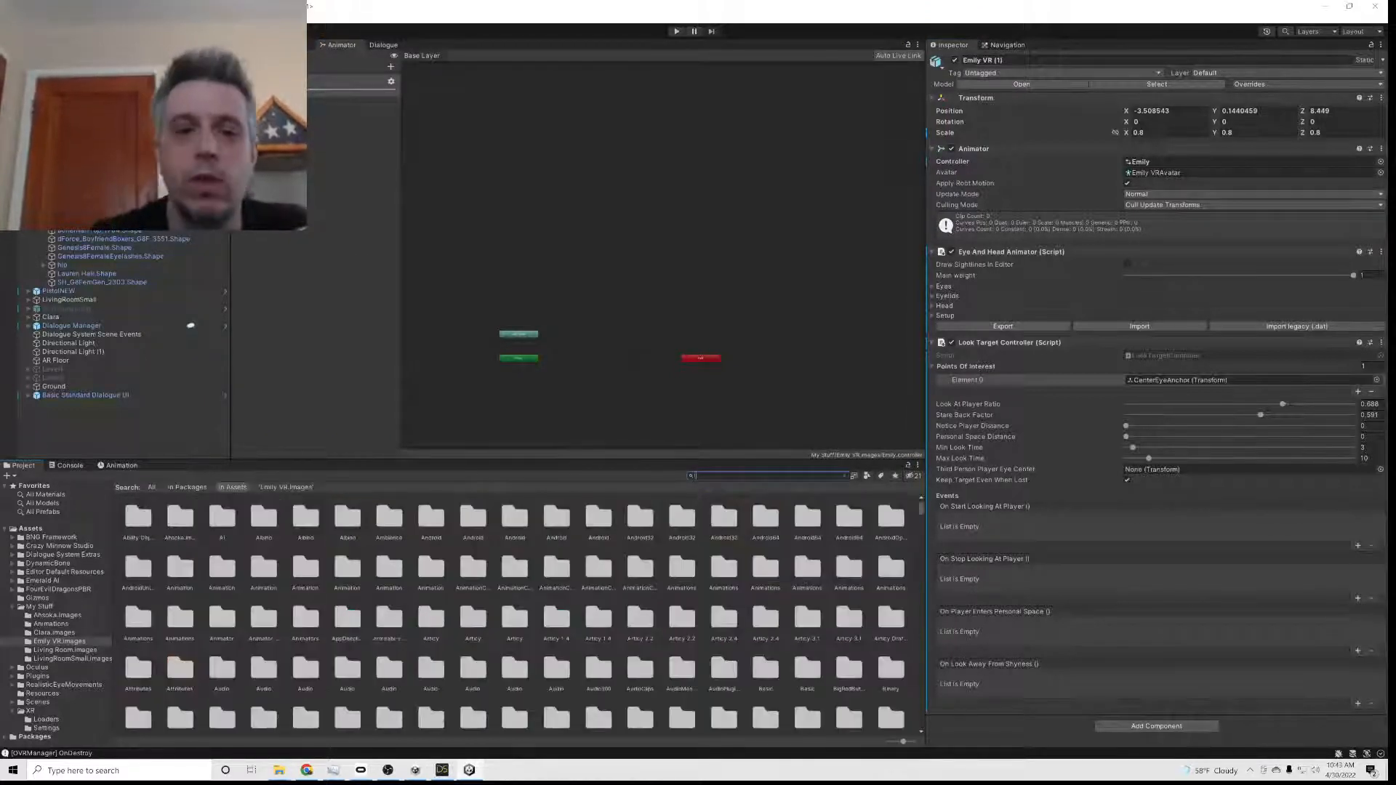
pyautogui.write('dle')
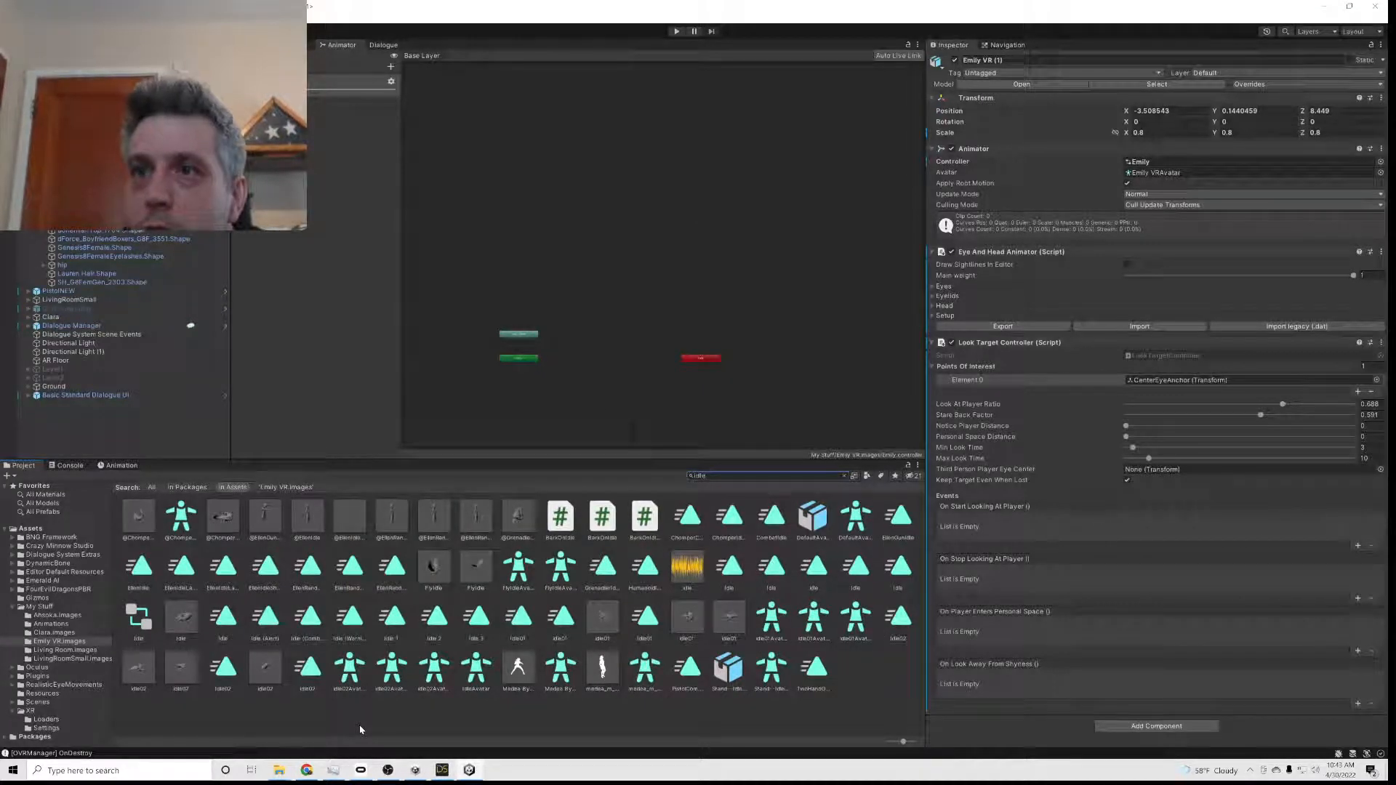
pyautogui.moveTo(233, 623); pyautogui.dragTo(515, 384)
pyautogui.click(529, 385)
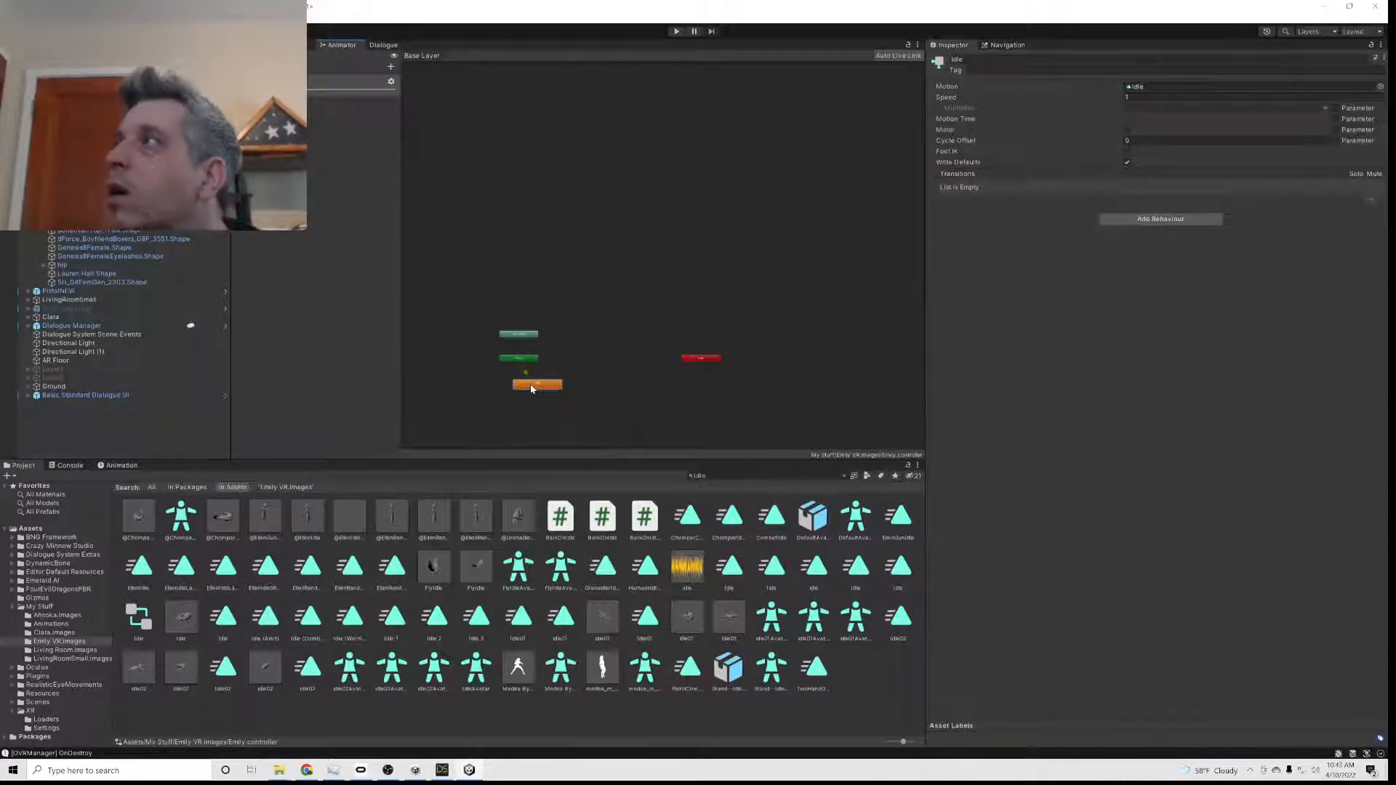
# - Return to the Scene view and test the character's idle animation and eye and head movement in Play mode, ending the test when finished
pyautogui.click(302, 44)
pyautogui.click(255, 44)
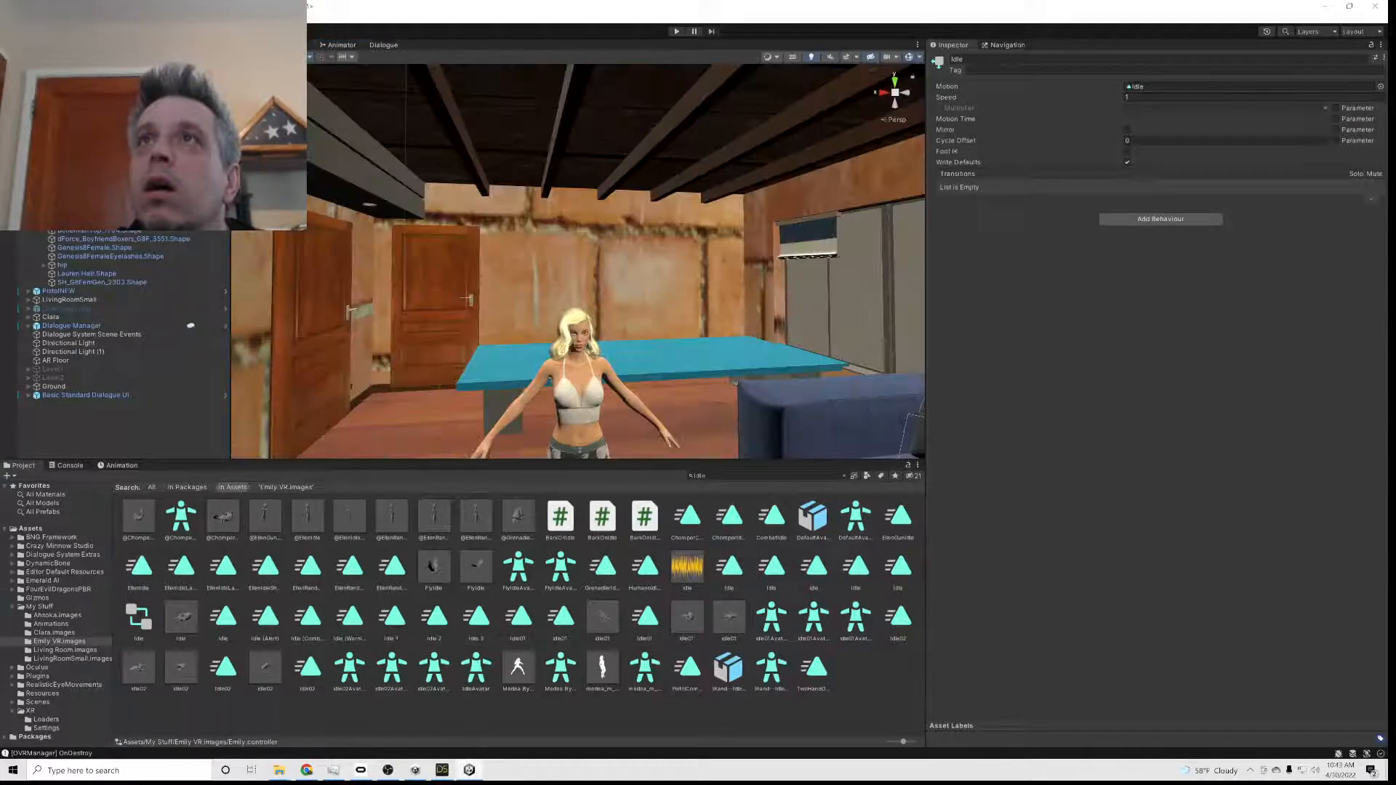
pyautogui.click(298, 44)
pyautogui.click(254, 45)
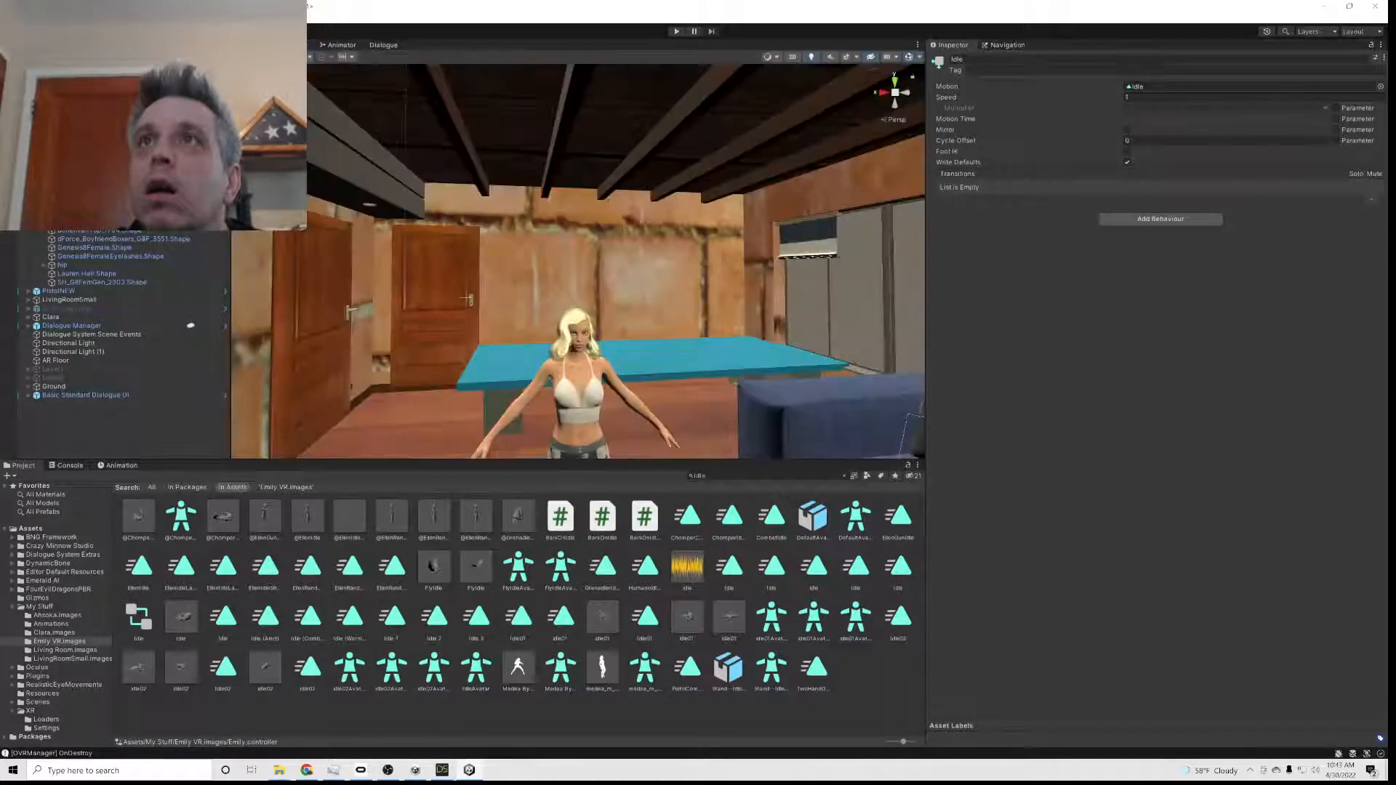
pyautogui.click(679, 31)
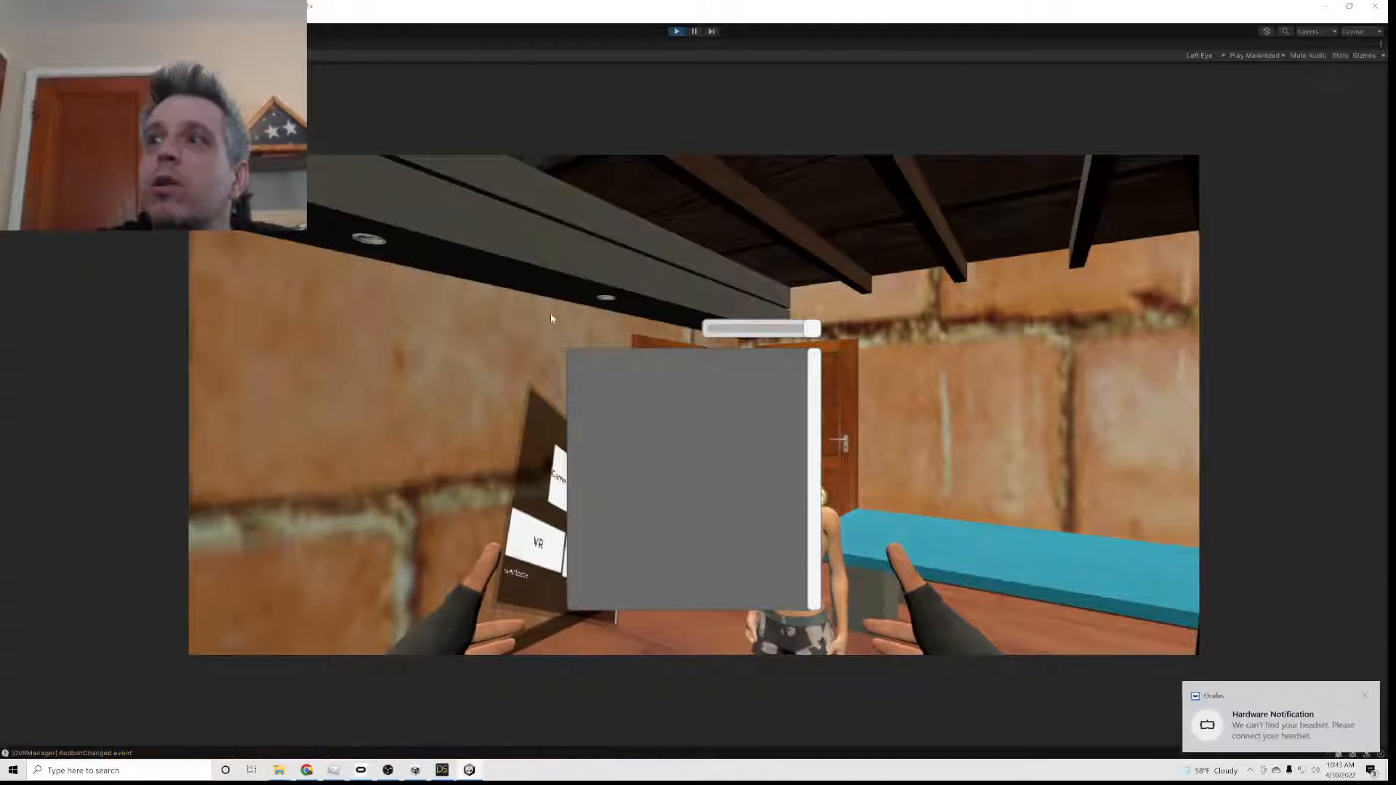
pyautogui.moveTo(552, 318); pyautogui.dragTo(694, 393, button='right')
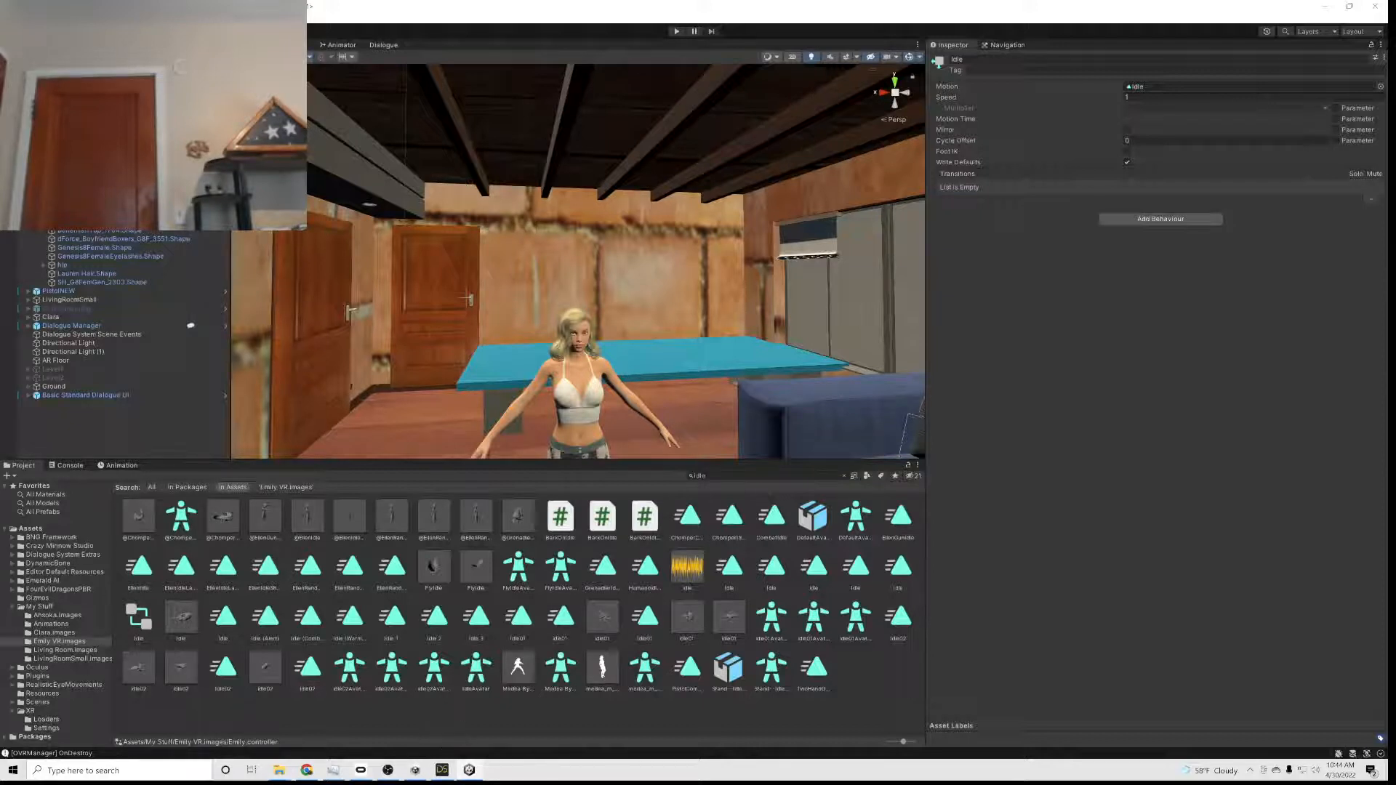
pyautogui.click(677, 31)
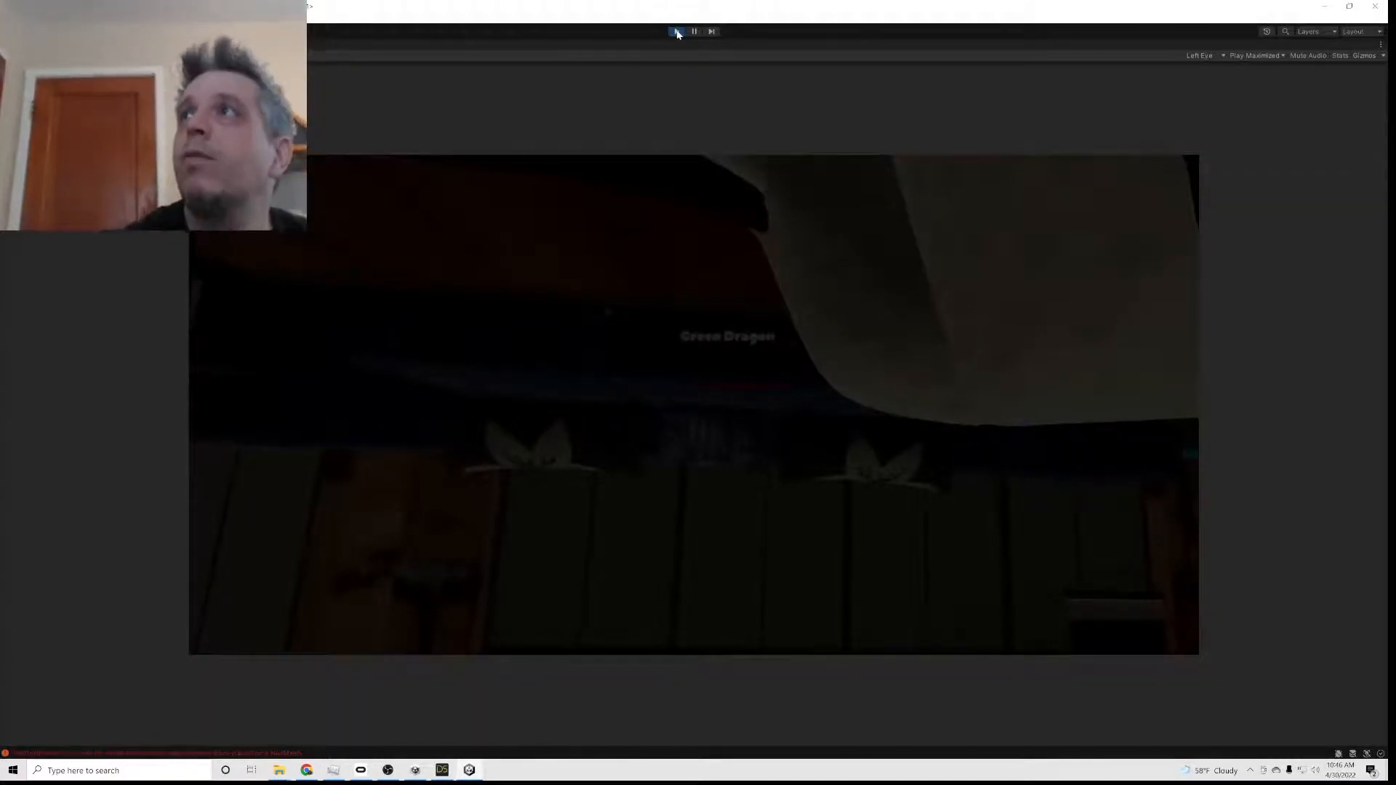
pyautogui.click(677, 32)
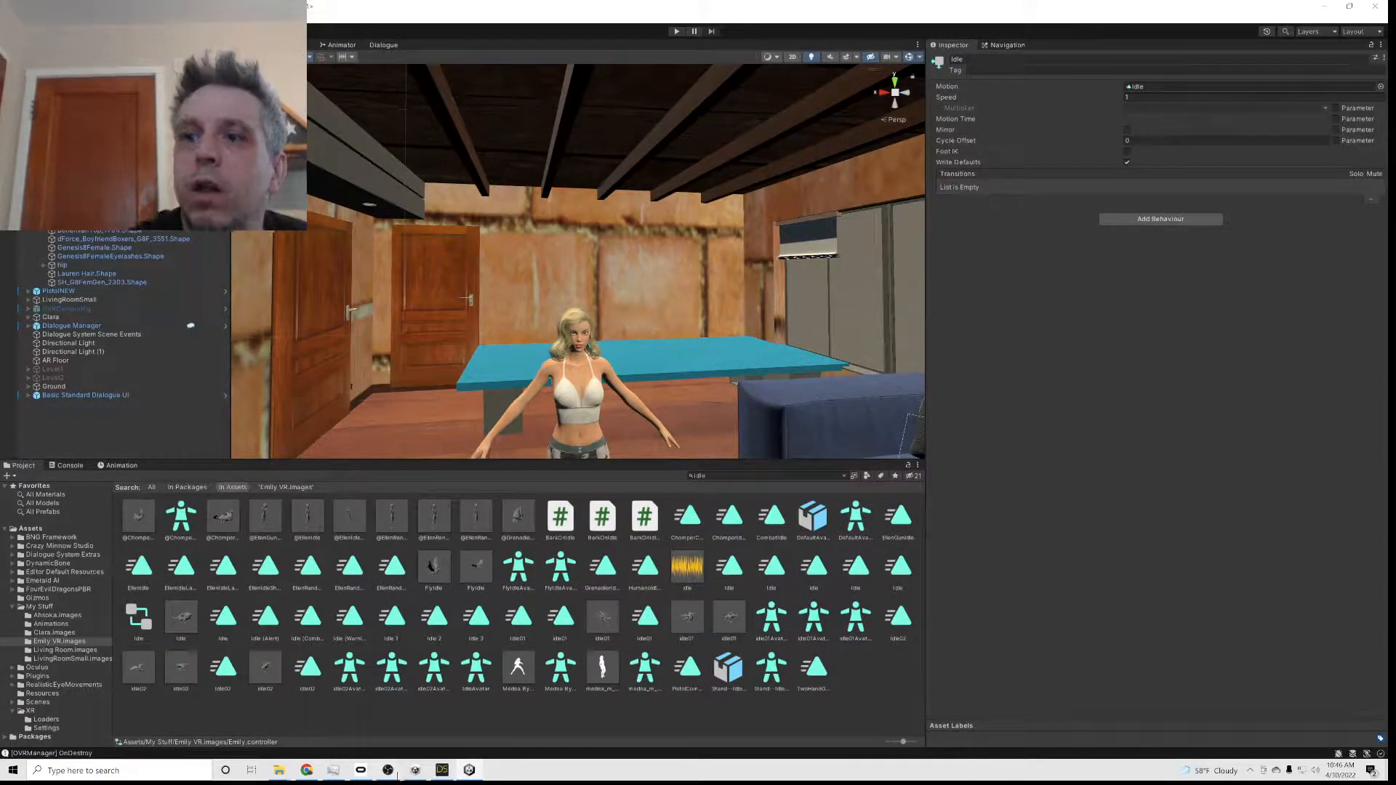
# - Switch to YouTube Studio in Chrome and end the "Daz 3D to Unity -- Fixing Eyes, Hair, and Eyelashes" live stream
pyautogui.moveTo(469, 770)
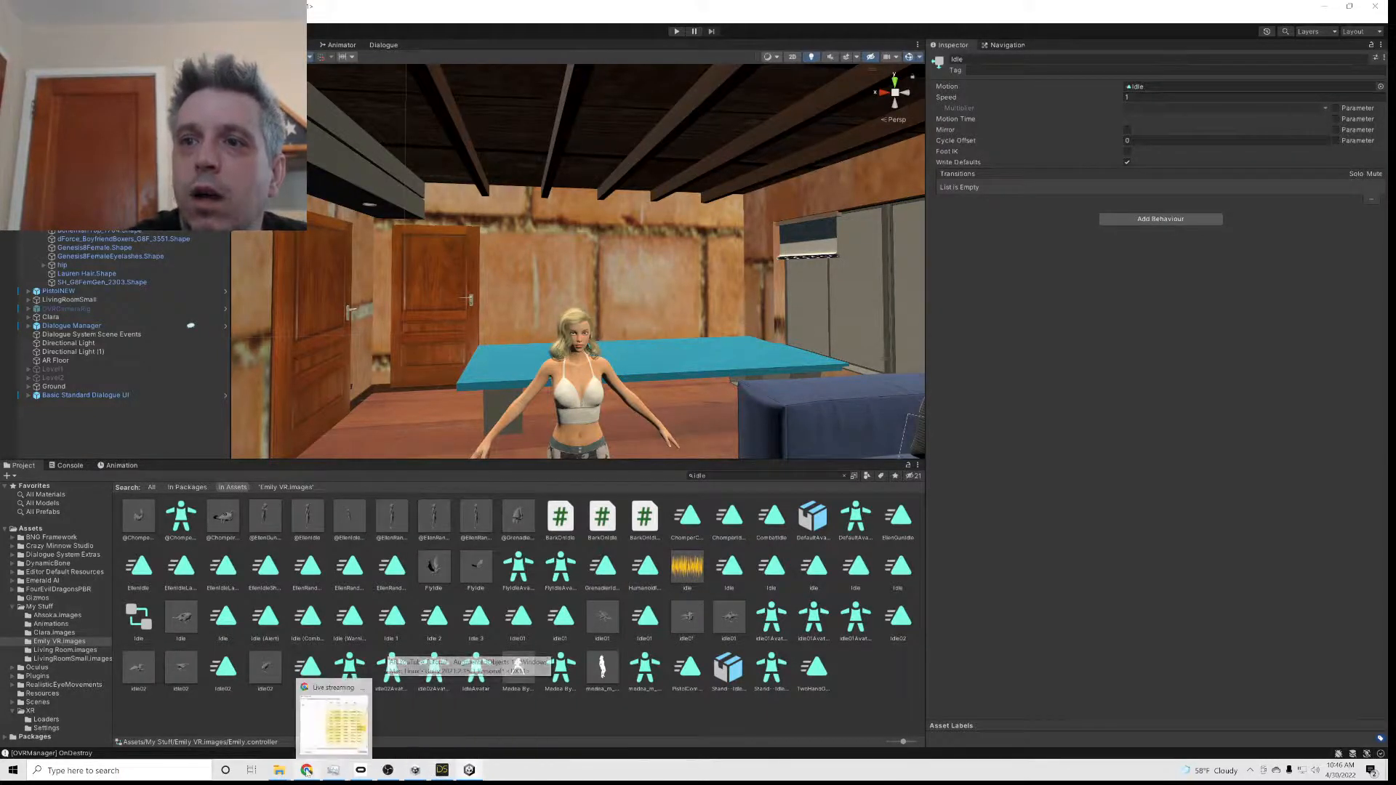
pyautogui.click(333, 771)
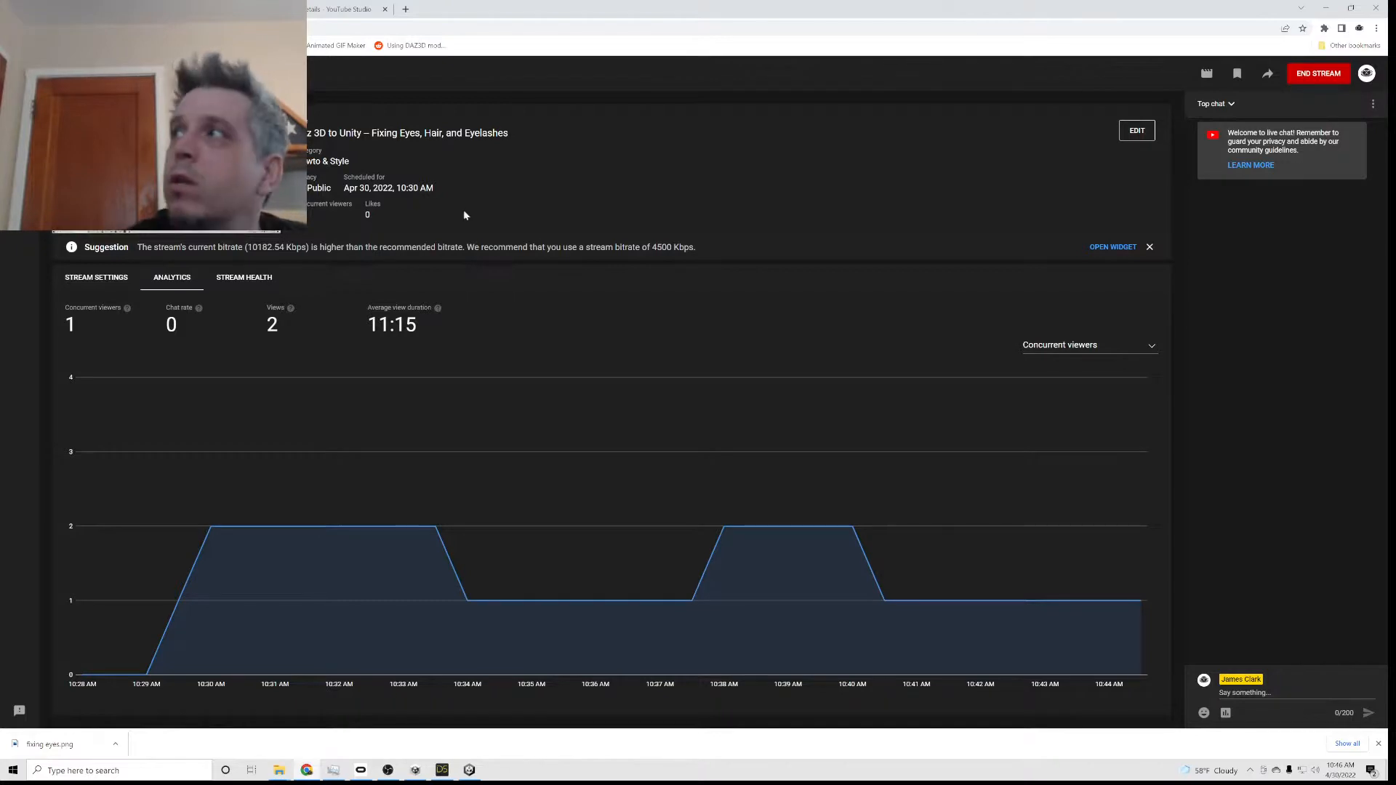
pyautogui.click(1301, 78)
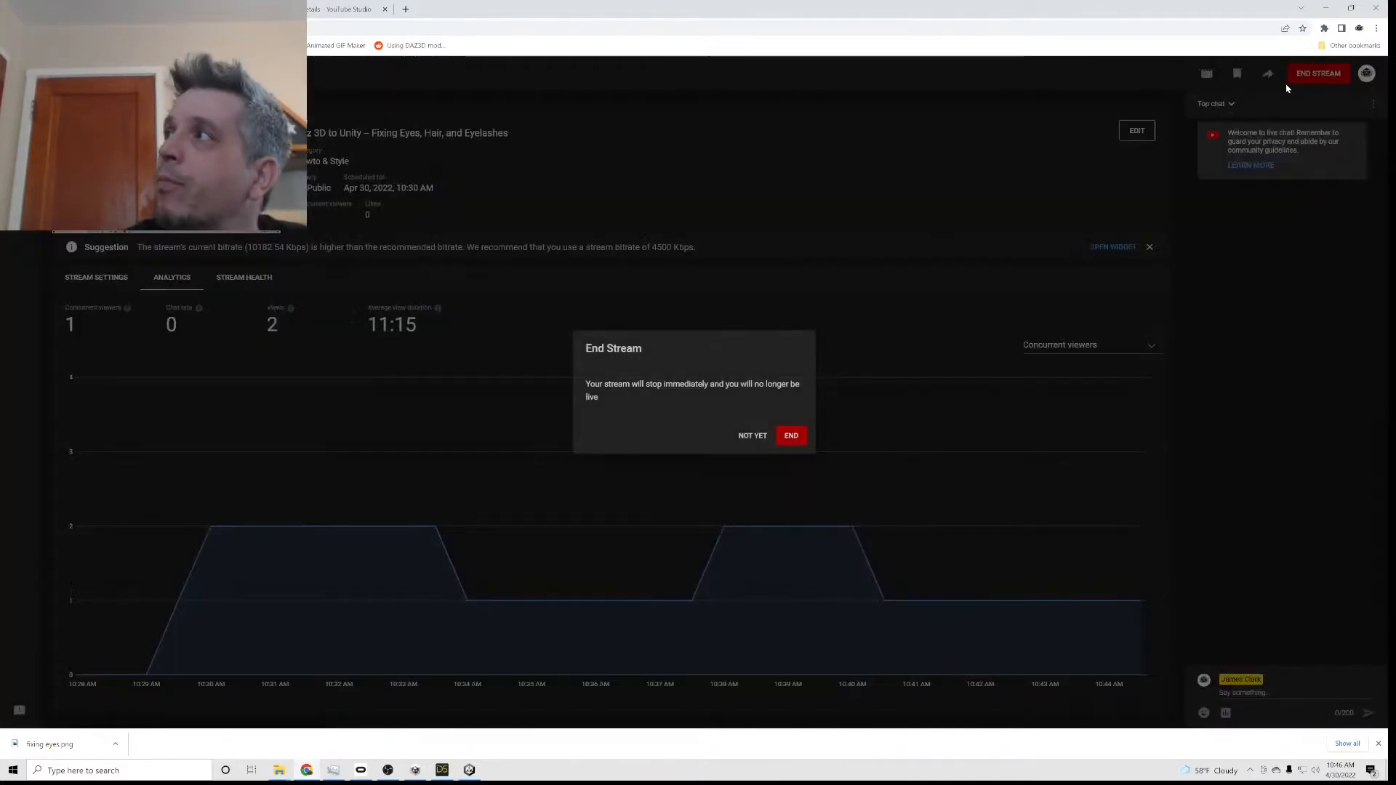
pyautogui.click(794, 437)
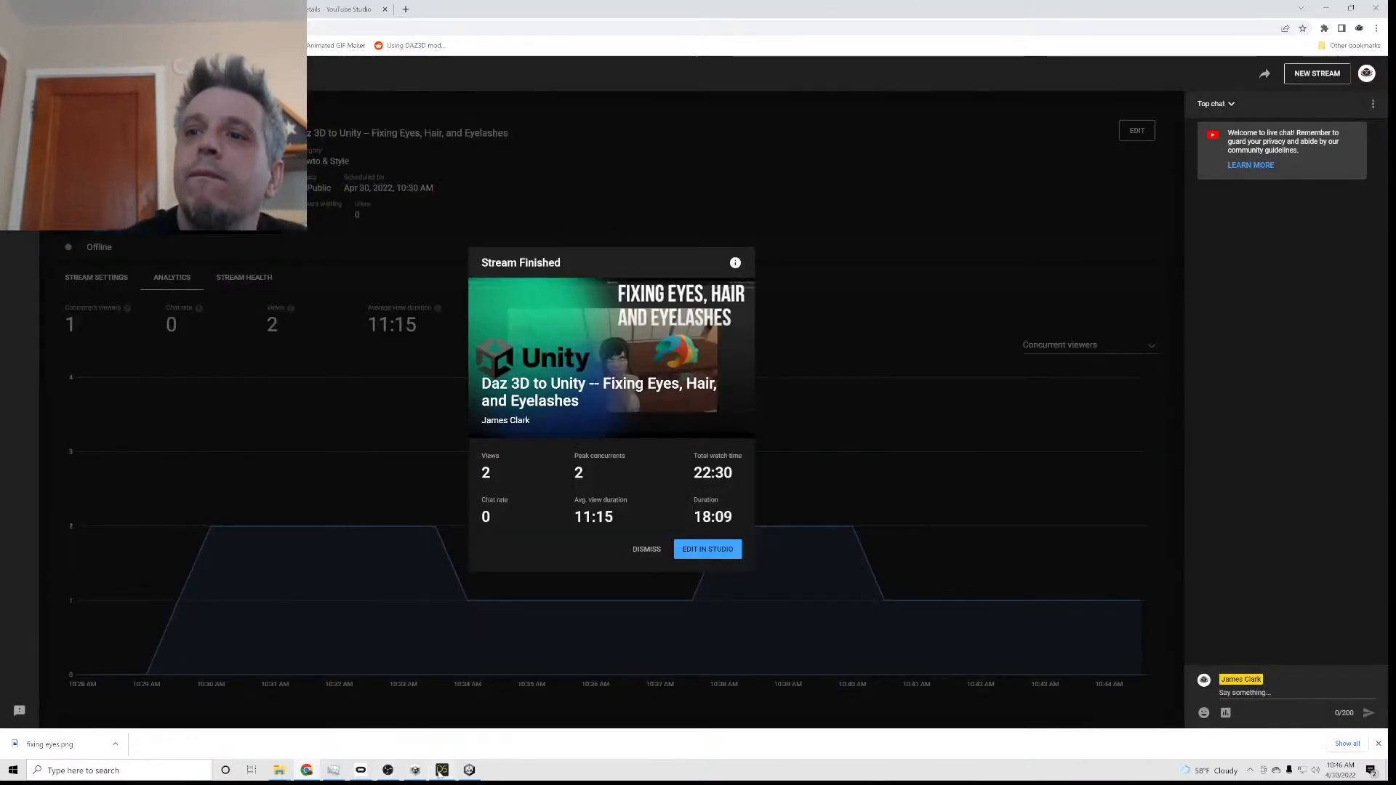